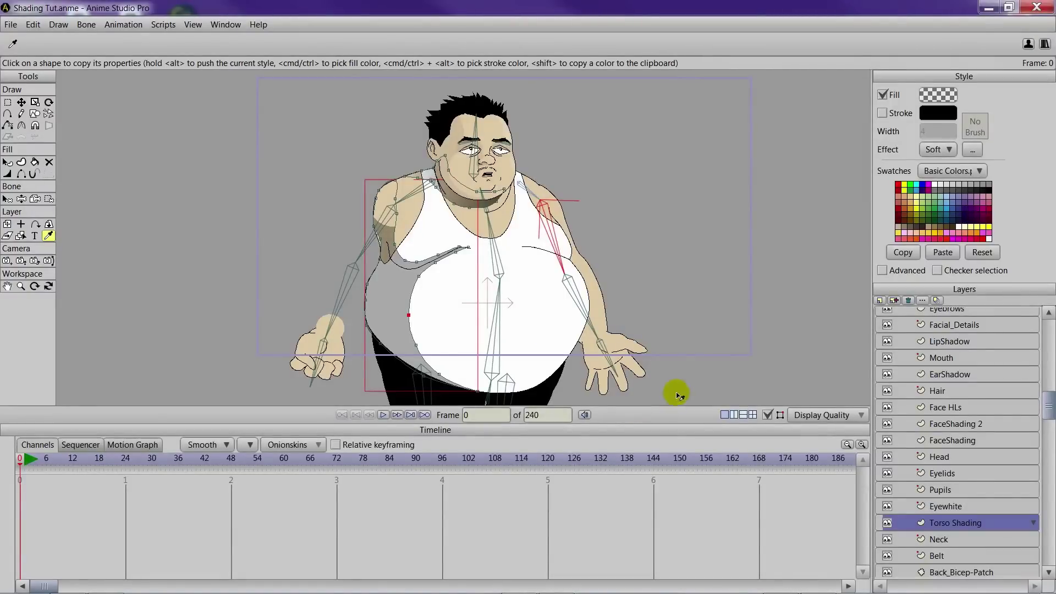
Select the Marley bone layer and, at frame 6, rotate both eyebrow bones so the eyebrows' inner ends rise
scroll(665, 325, up, 5)
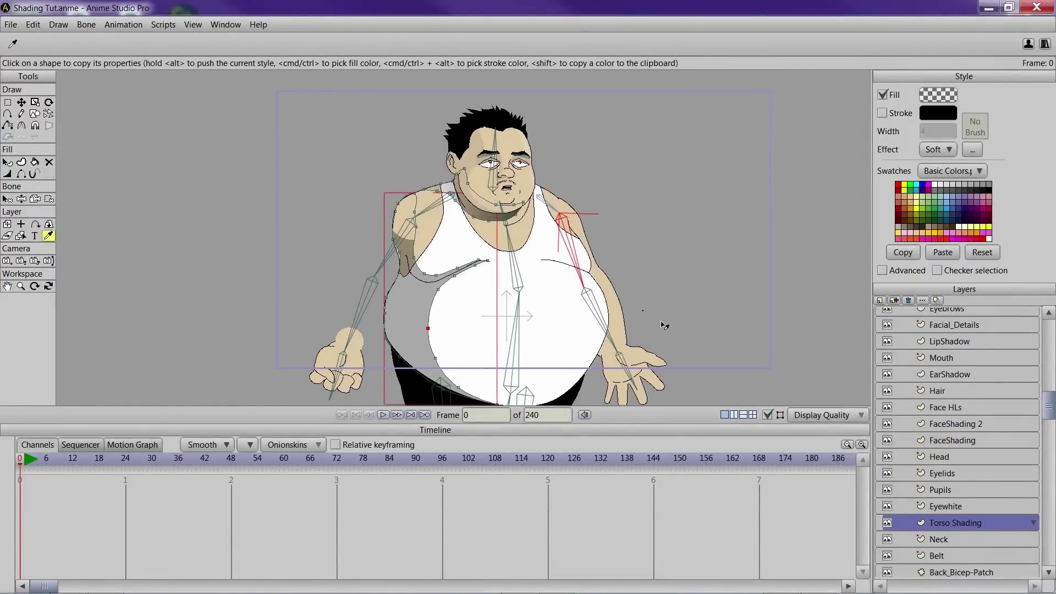
drag(674, 273, 671, 347)
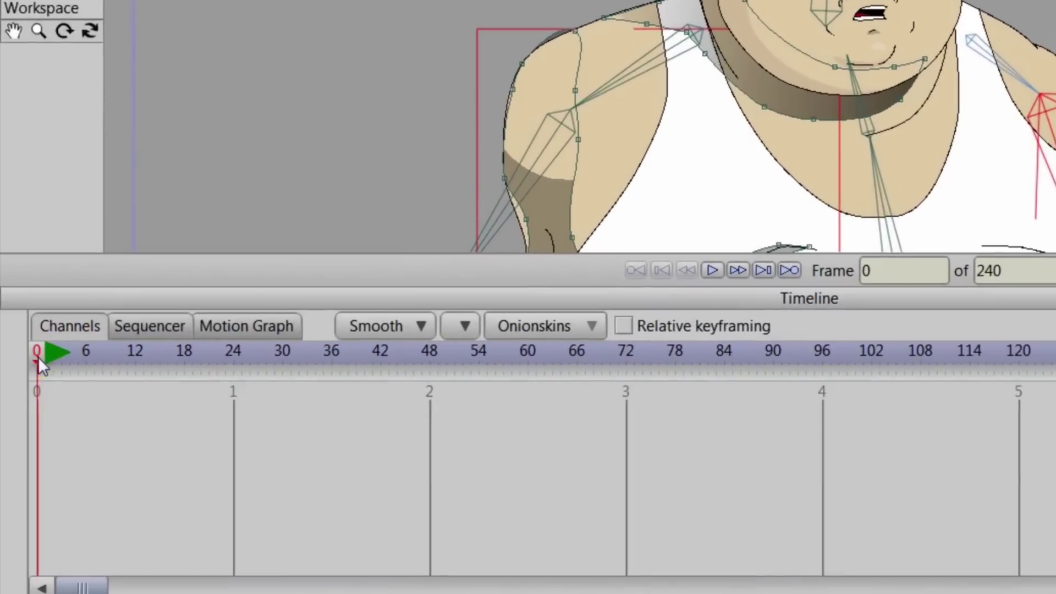
drag(21, 461, 29, 464)
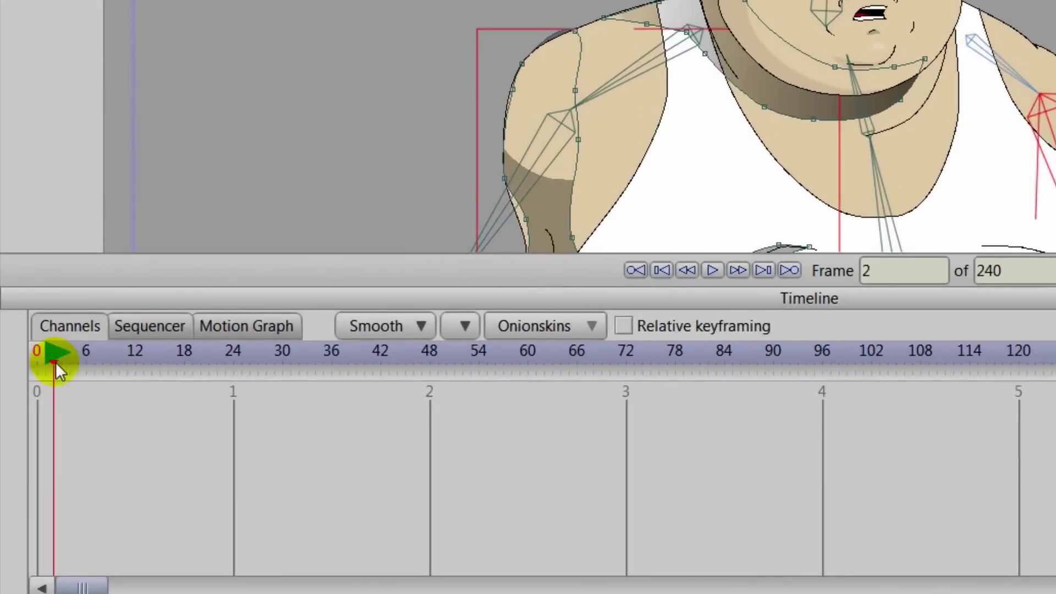
drag(55, 362, 87, 371)
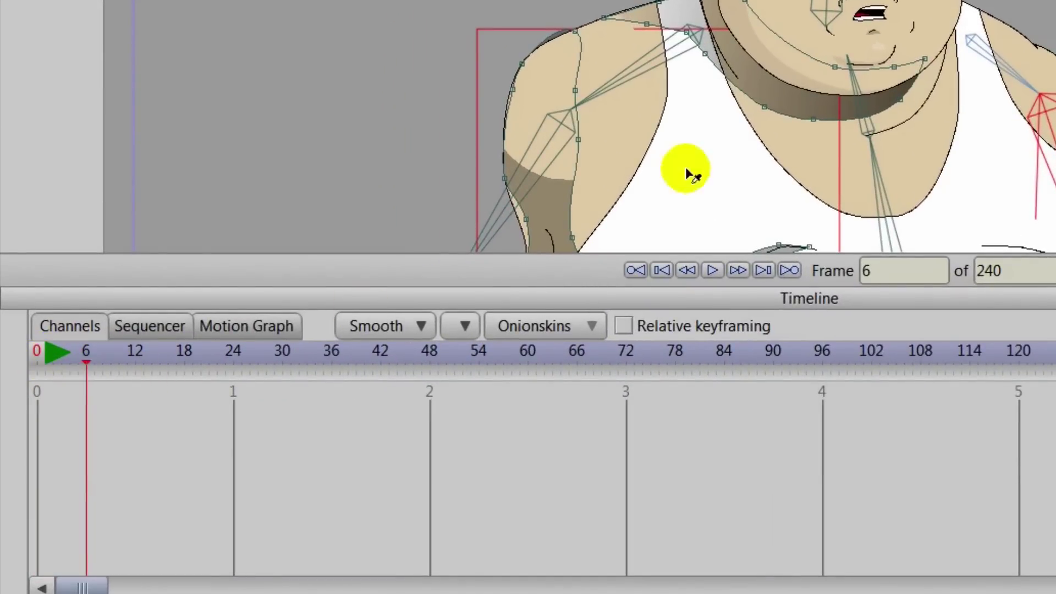
scroll(688, 172, up, 3)
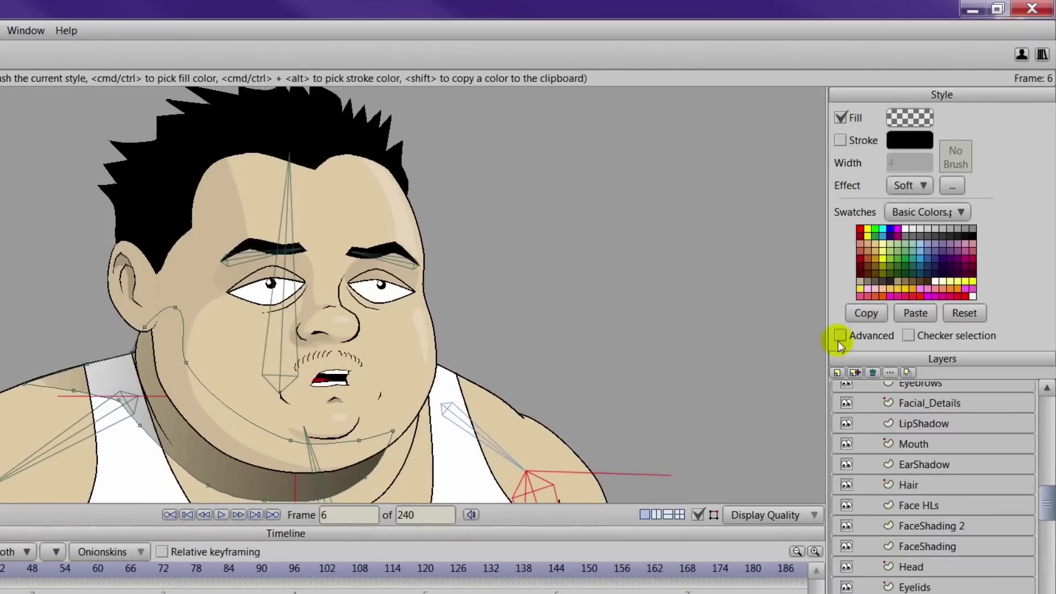
click(1044, 405)
click(910, 399)
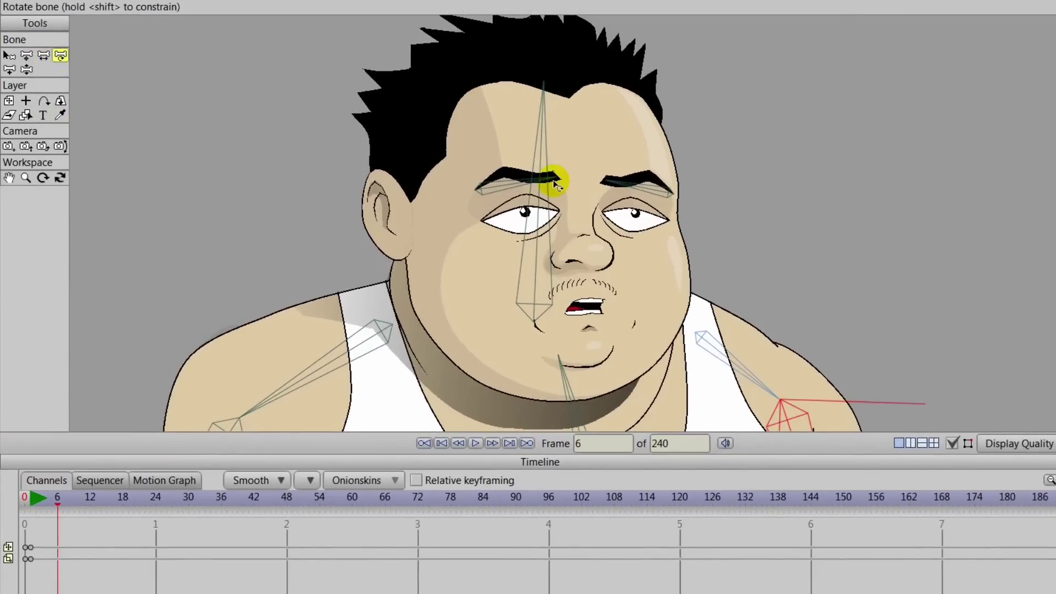
drag(549, 177, 556, 158)
drag(607, 183, 615, 137)
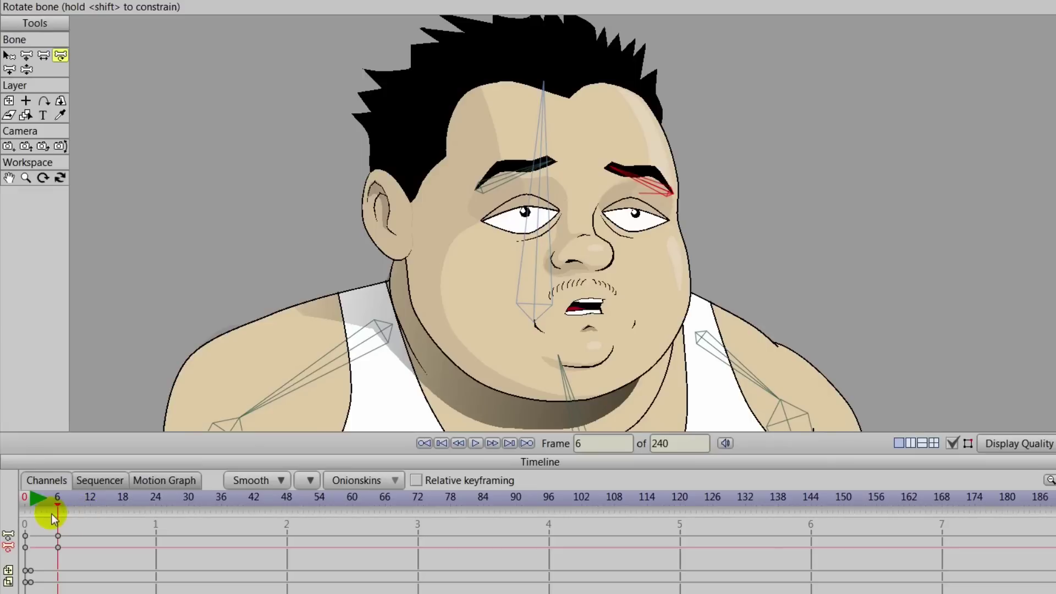
Return to frame 0 and name the bone of the eyebrow nearest the visible ear EB1
drag(58, 501, 24, 499)
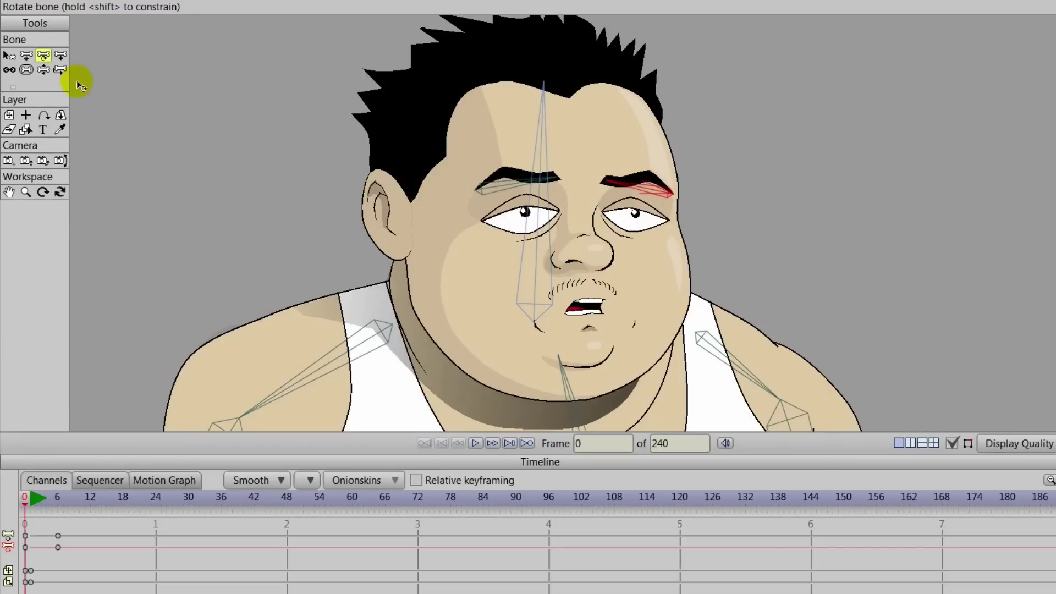
click(6, 55)
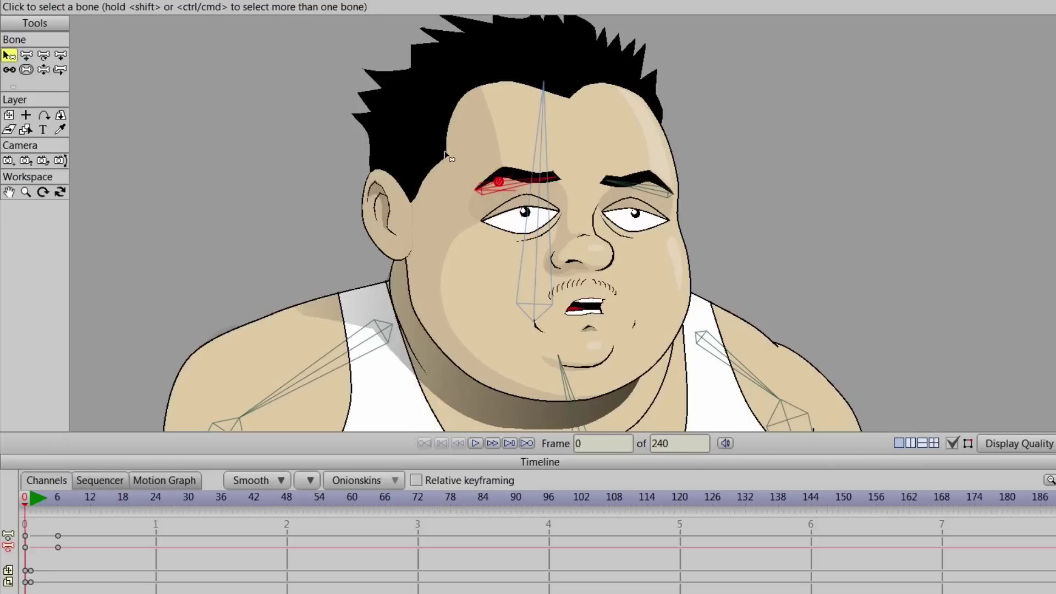
click(654, 195)
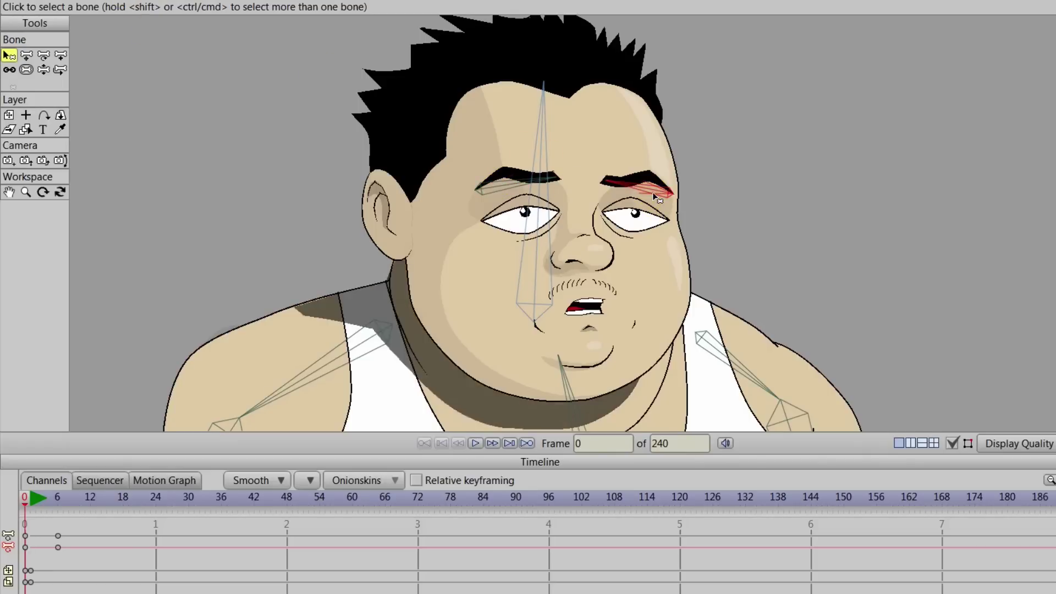
click(651, 194)
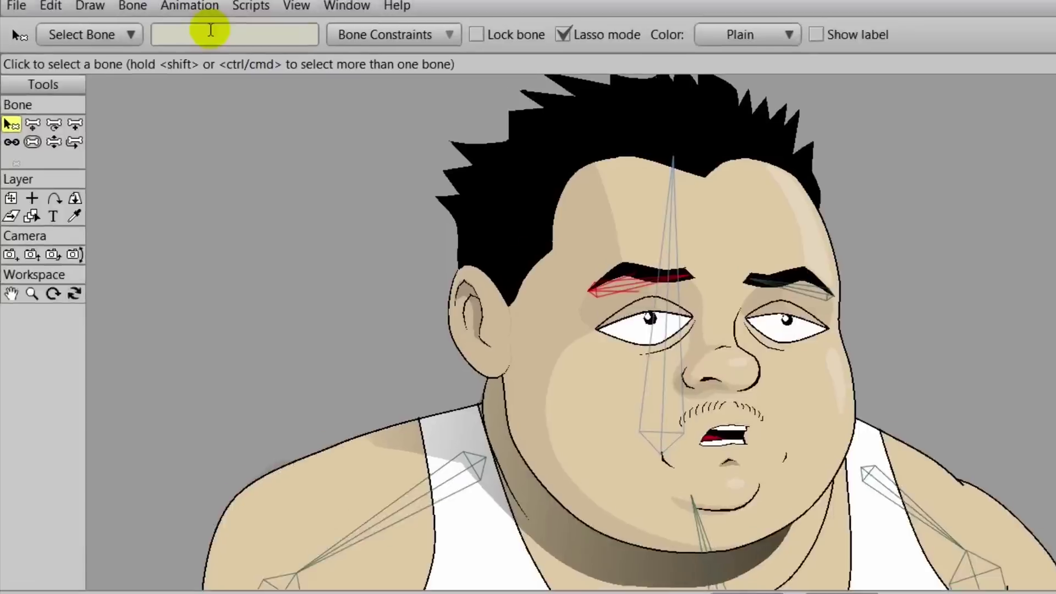
click(210, 30)
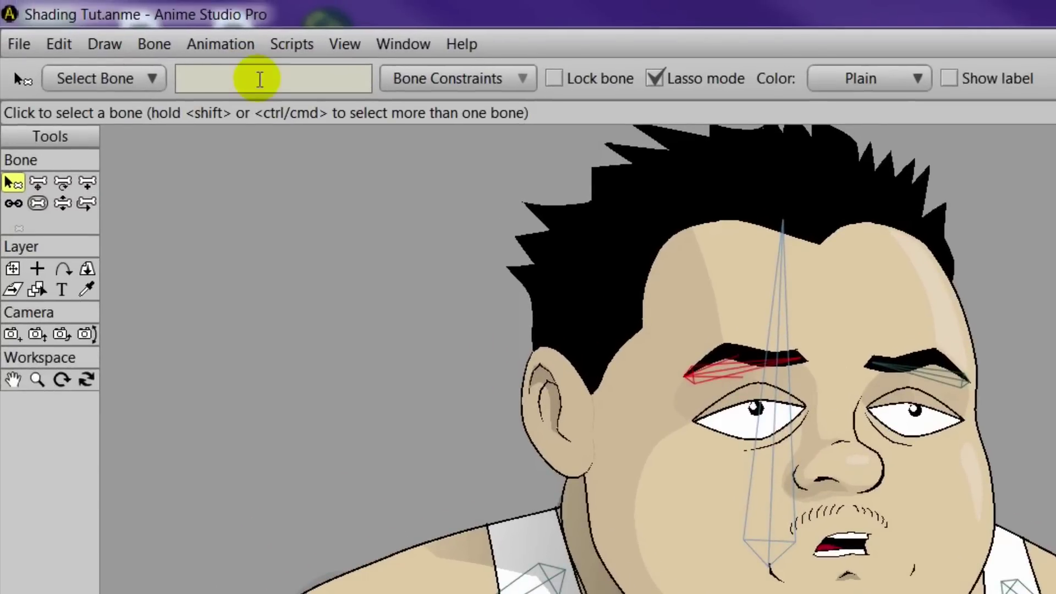
text(EB1)
Name the other eyebrow bone EB2 and check the names of both eyebrow bones
click(907, 364)
click(232, 89)
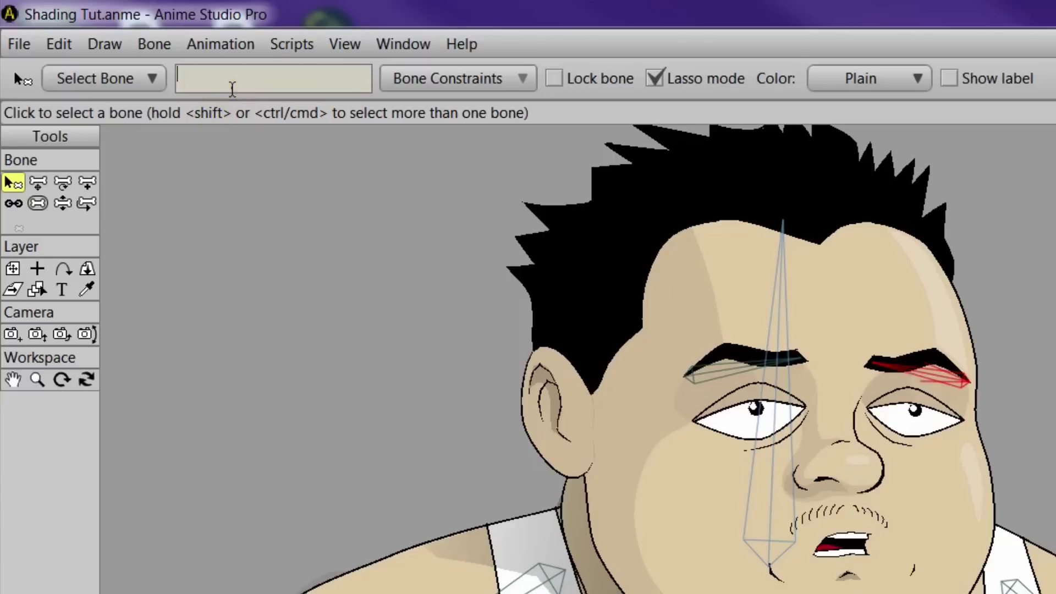
text(EB)
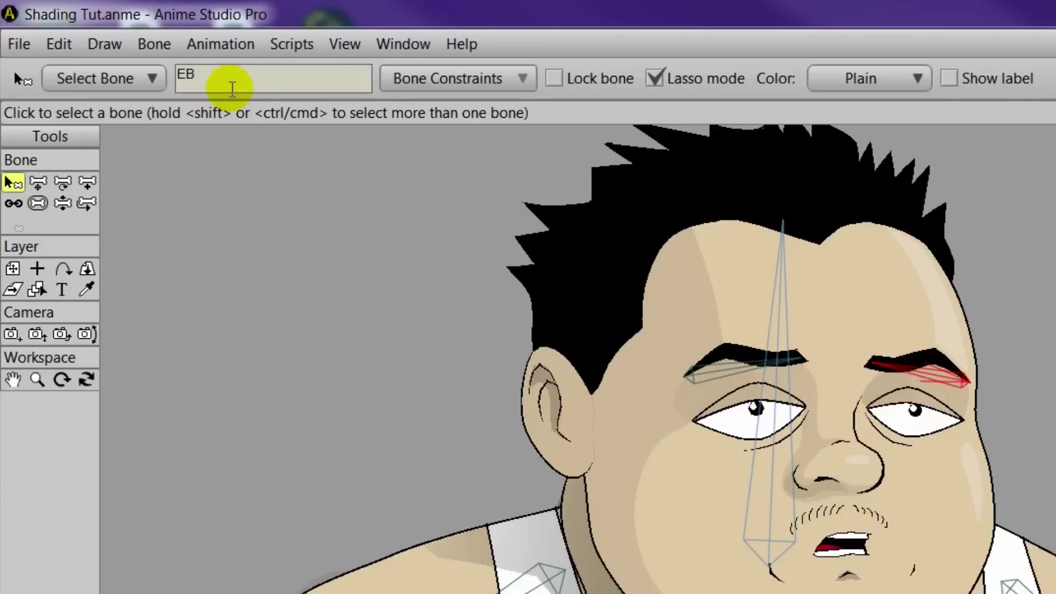
text(2)
key(Return)
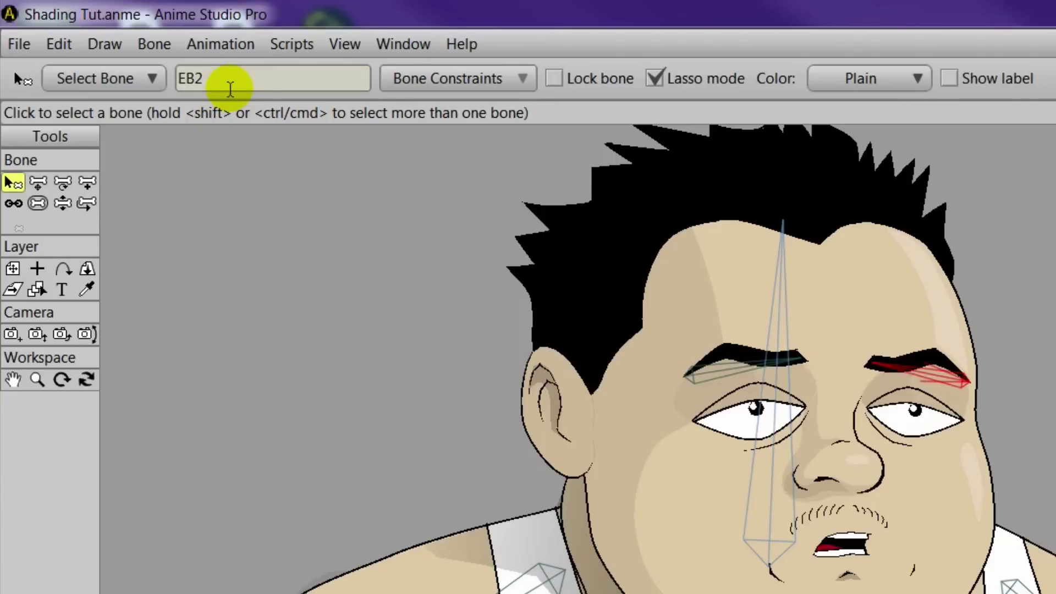
click(746, 376)
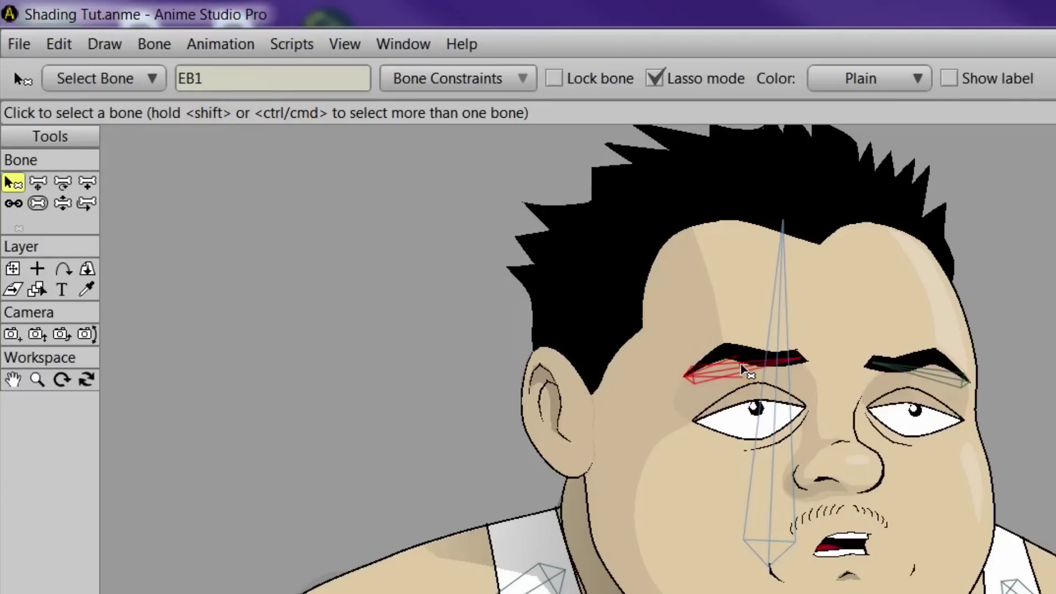
click(926, 365)
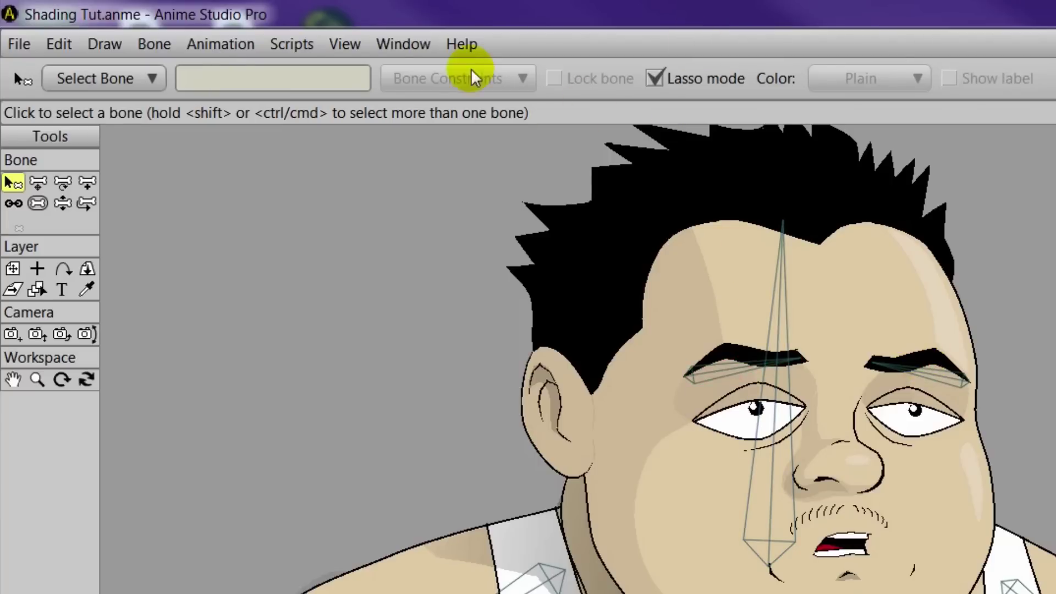
Create a new smart bone action named EB1 and move the Actions window clear of the face
click(409, 45)
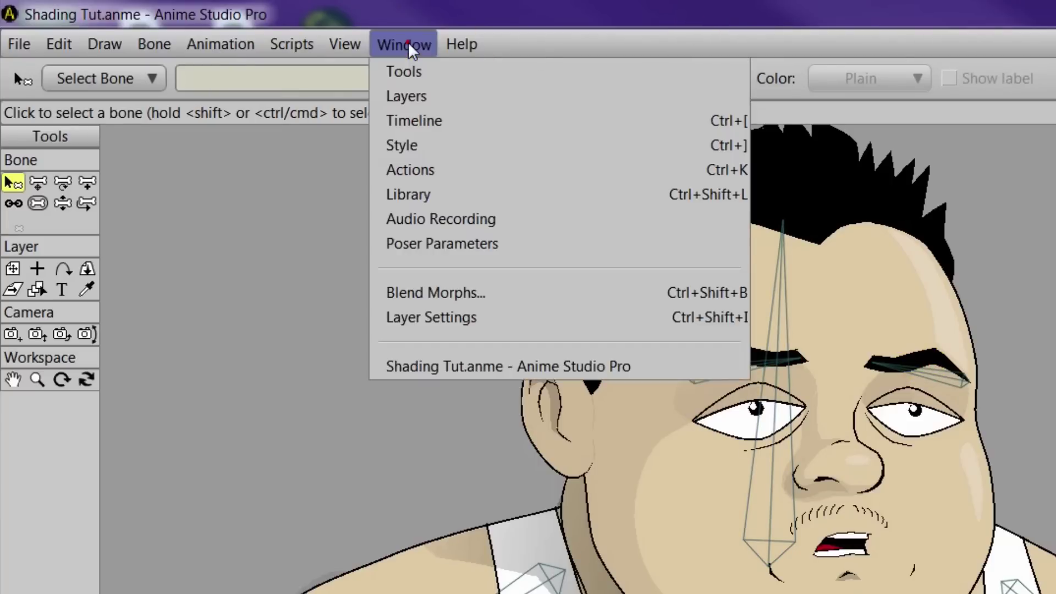
click(434, 172)
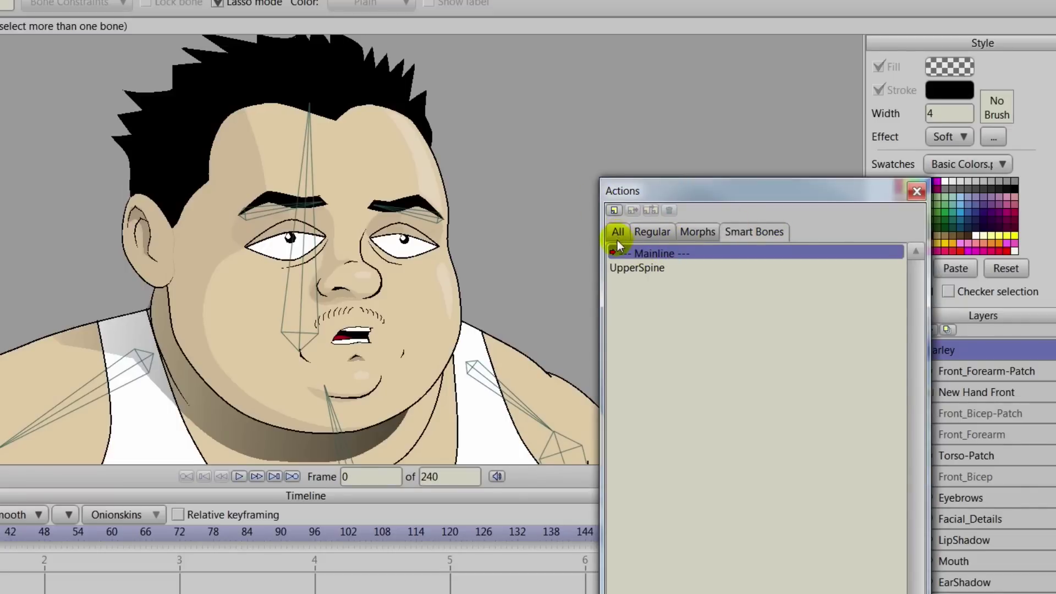
click(614, 211)
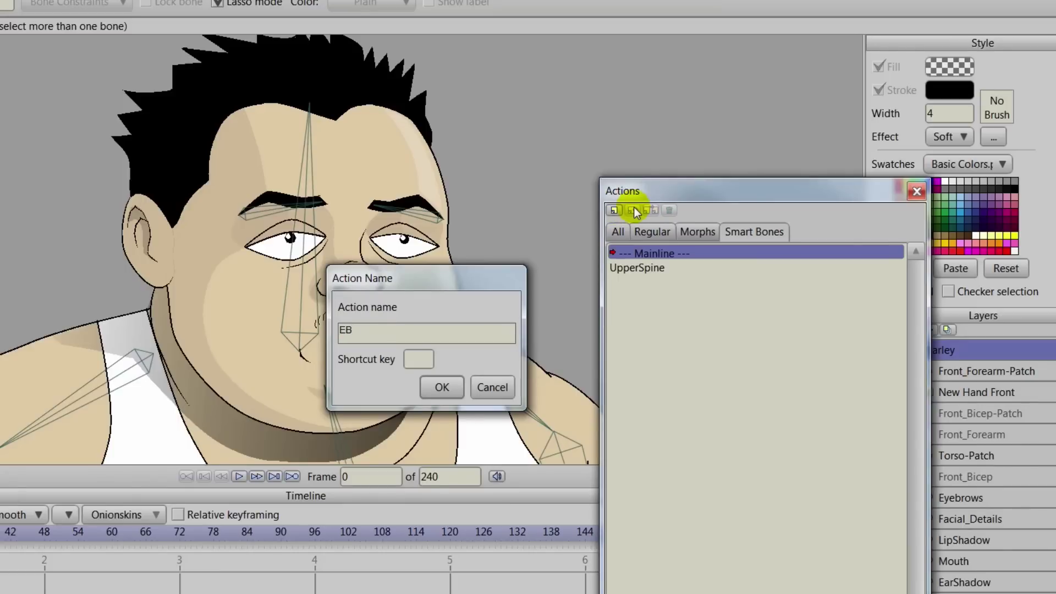
key(Return)
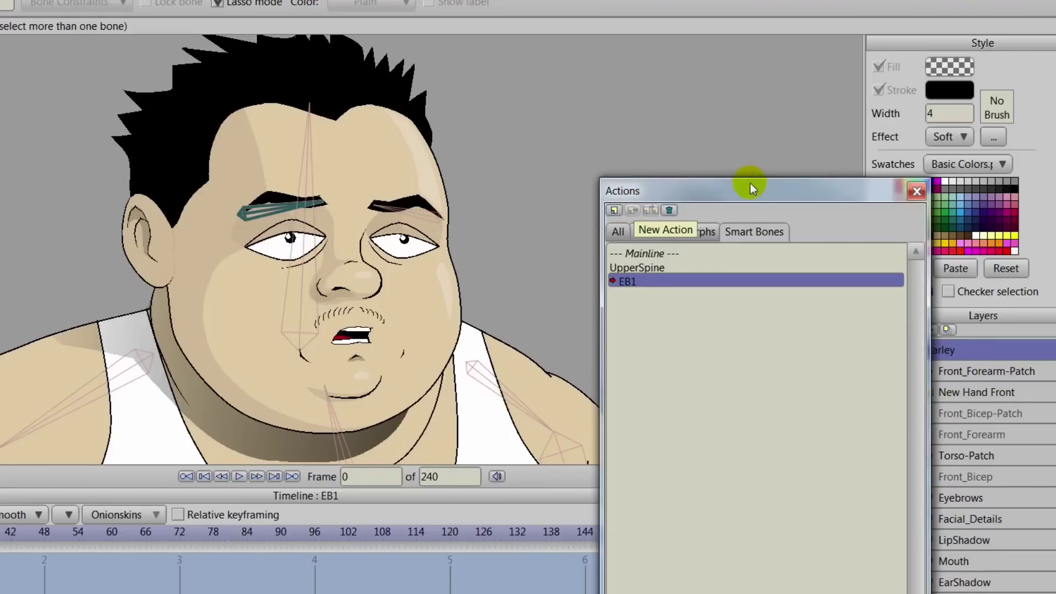
drag(751, 187, 676, 264)
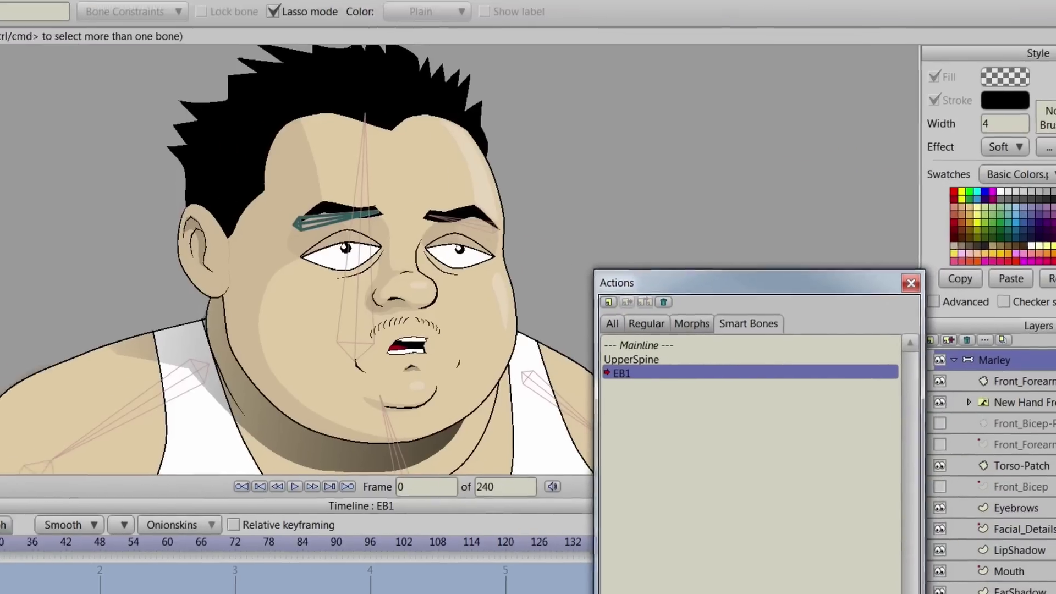
Rotate the EB1 bone upward within the EB1 action to raise the eyebrow's inner end
key(r)
drag(570, 247, 563, 211)
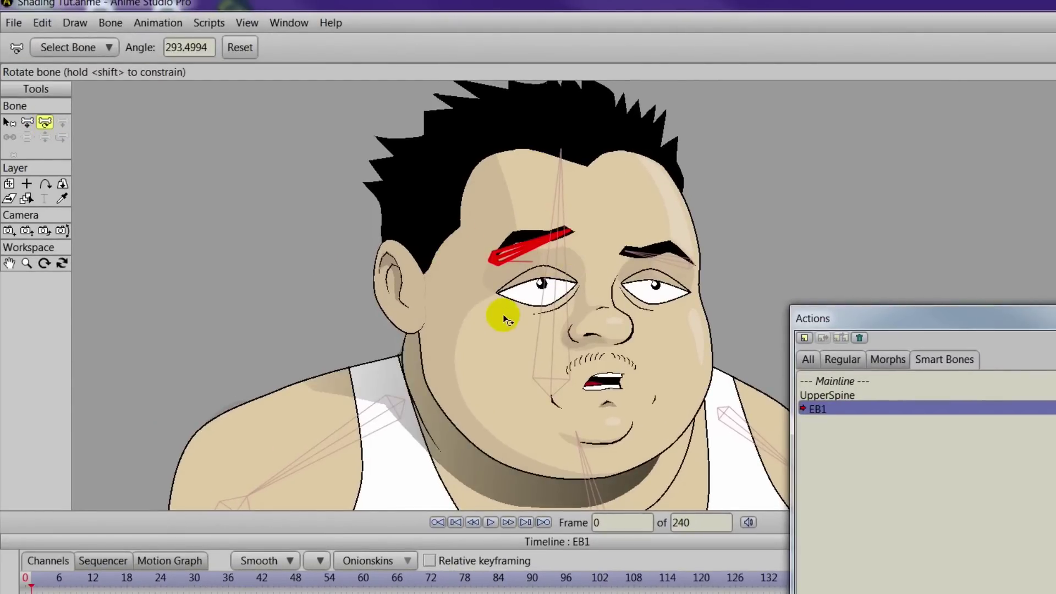
scroll(523, 312, up, 3)
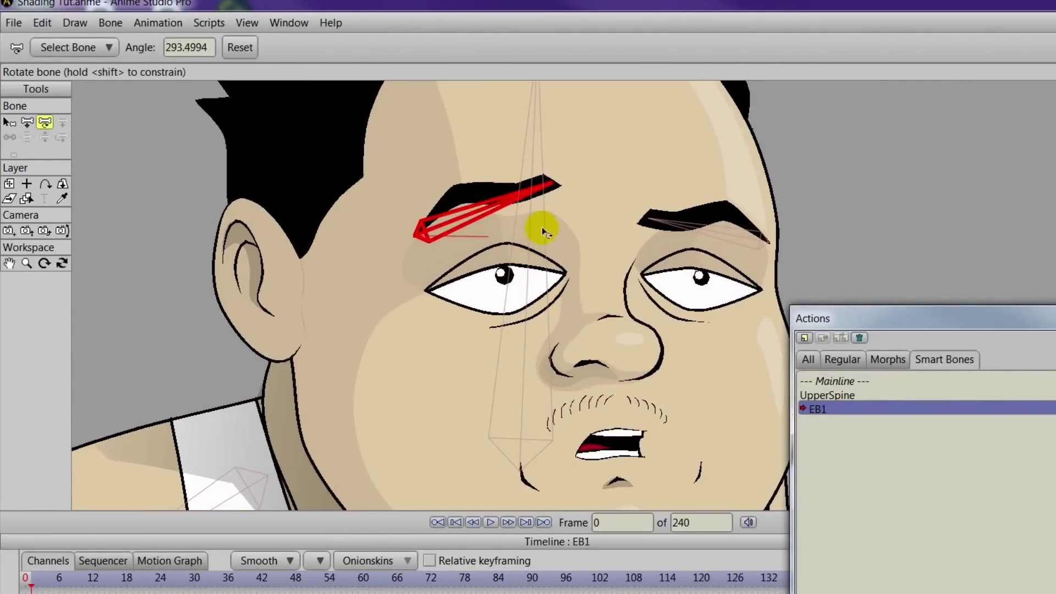
Move the face shading points under the raised EB1 eyebrow up behind it, and check the change at frame 1
alt+right_click(558, 230)
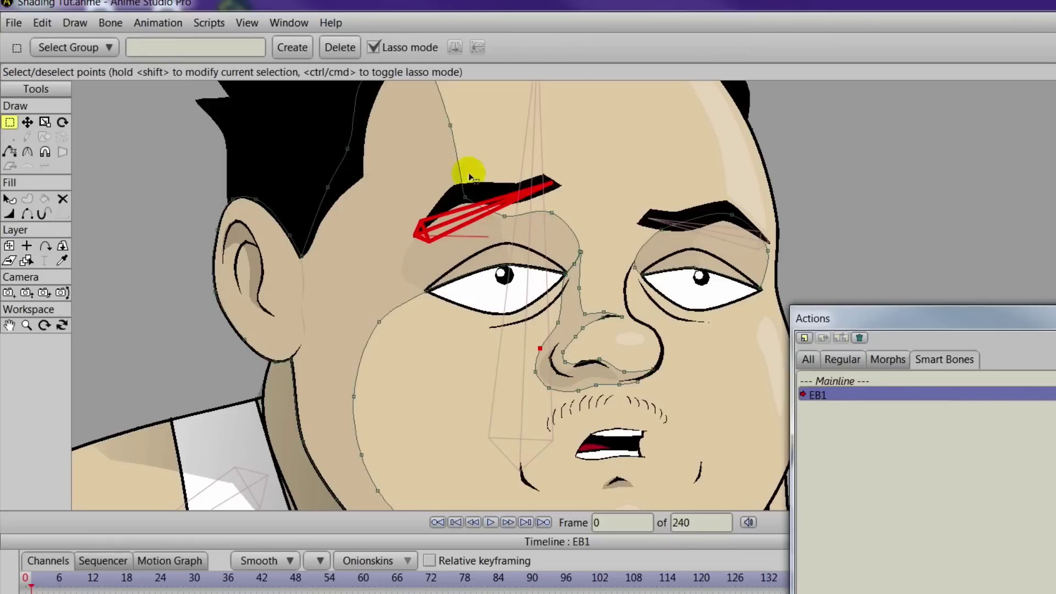
click(552, 213)
click(27, 122)
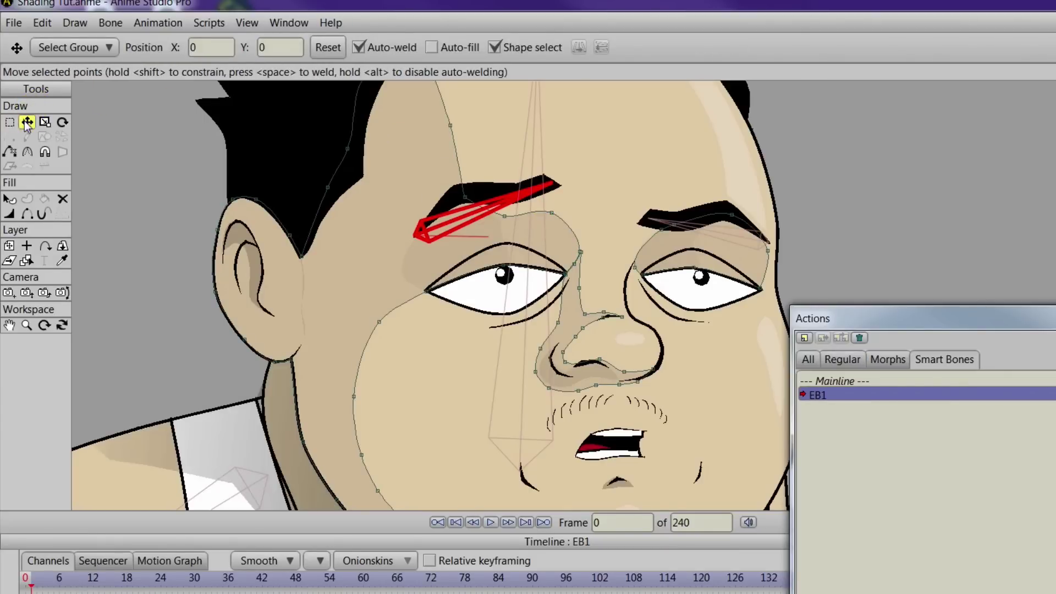
drag(550, 214, 546, 190)
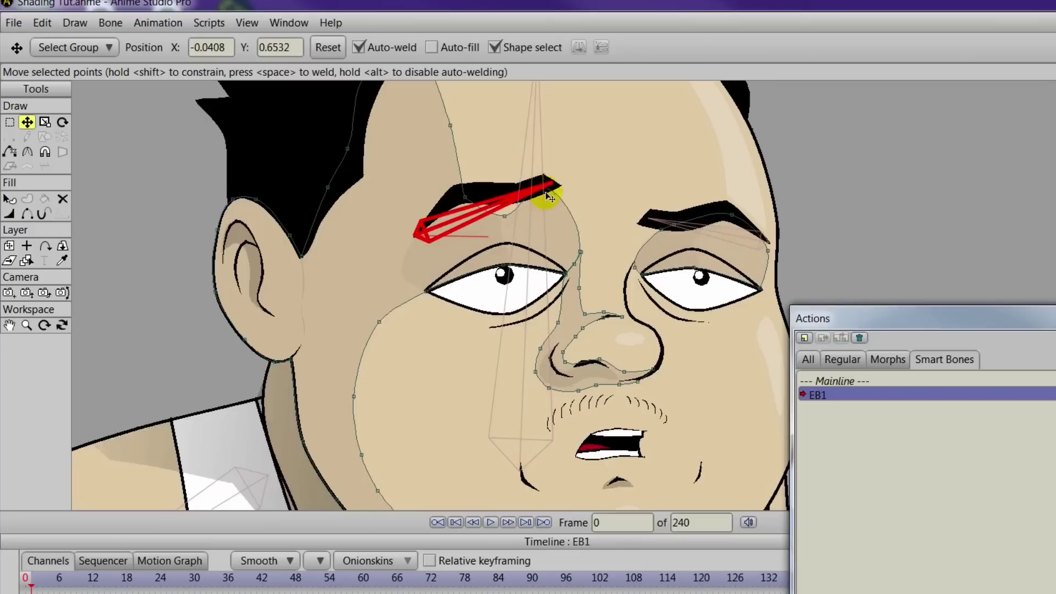
click(505, 219)
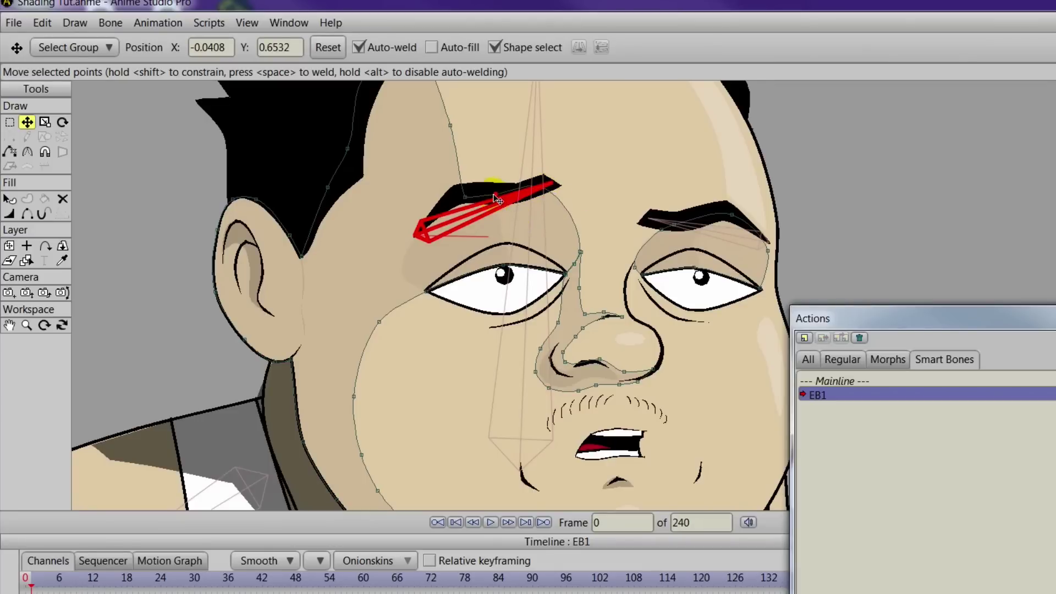
click(491, 194)
click(528, 193)
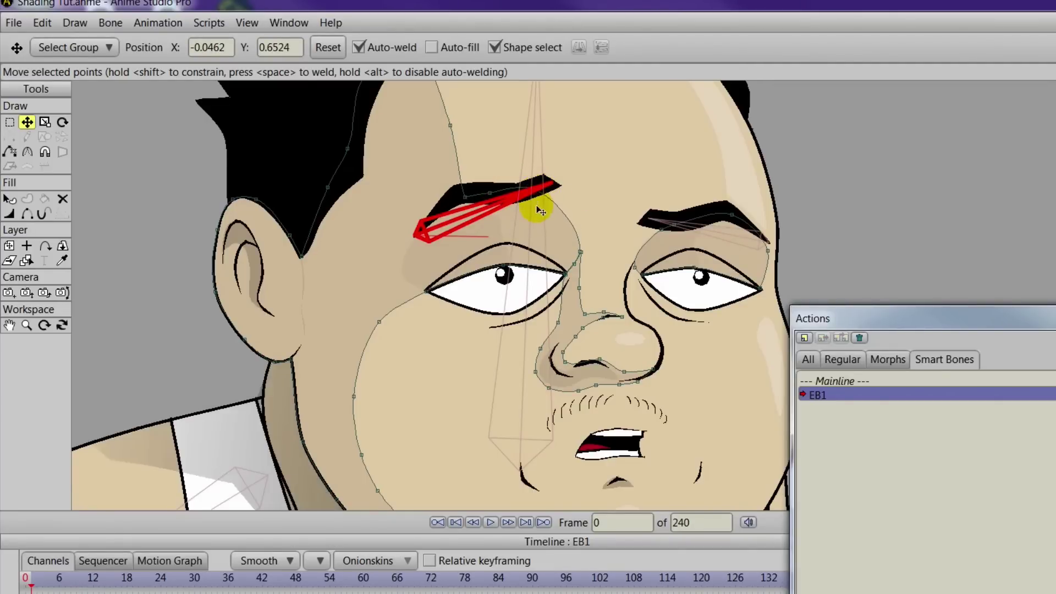
click(24, 585)
drag(24, 585, 32, 580)
Reshape the second shading patch above the eye so its upper points tuck behind the raised EB1 eyebrow
scroll(385, 317, up, 3)
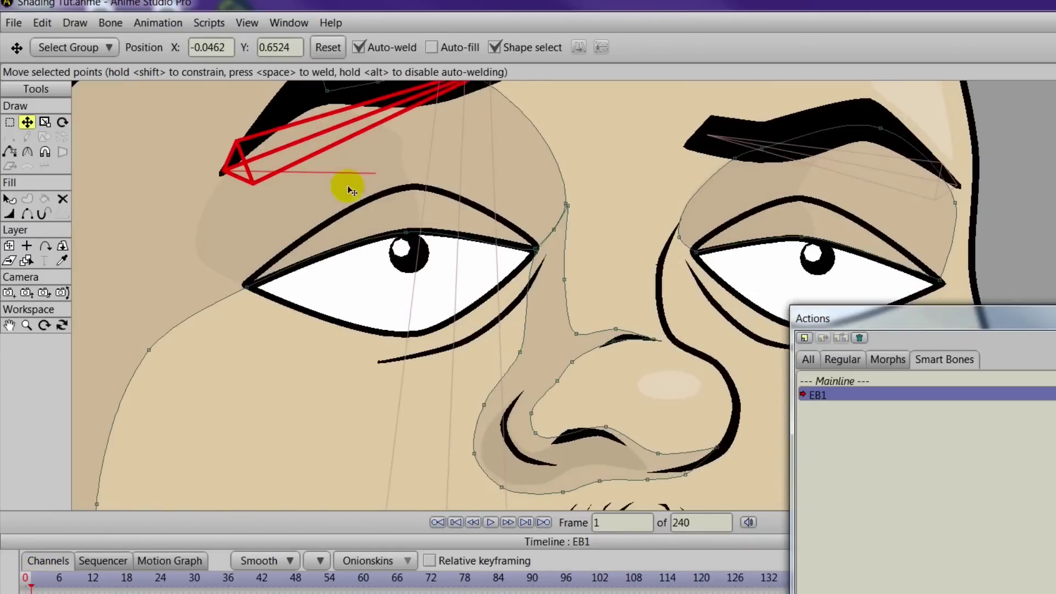
alt+right_click(370, 155)
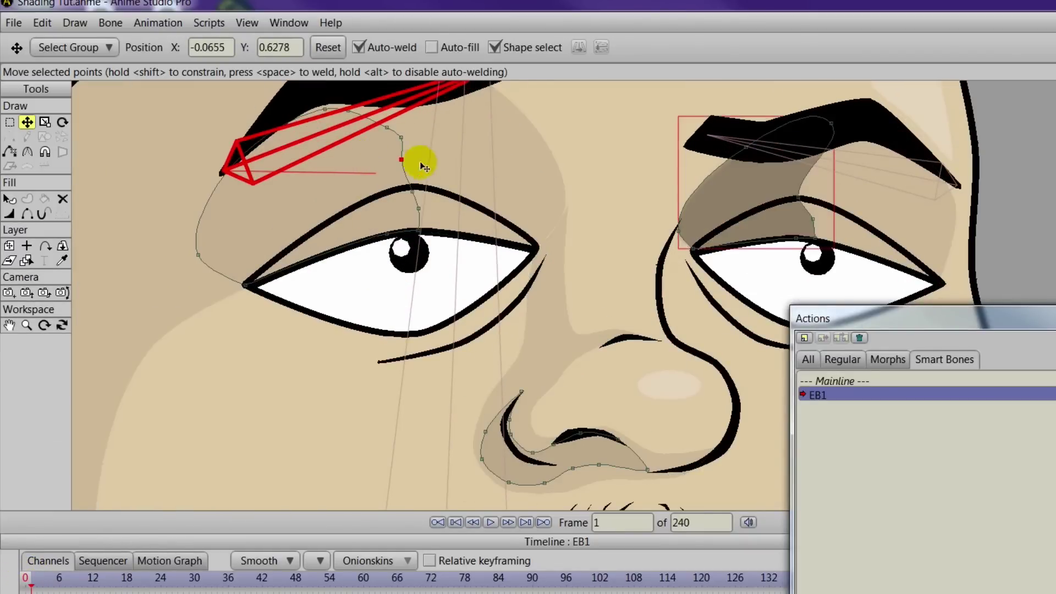
mouse_move(399, 138)
mouse_down()
mouse_move(509, 277)
mouse_move(488, 220)
mouse_up()
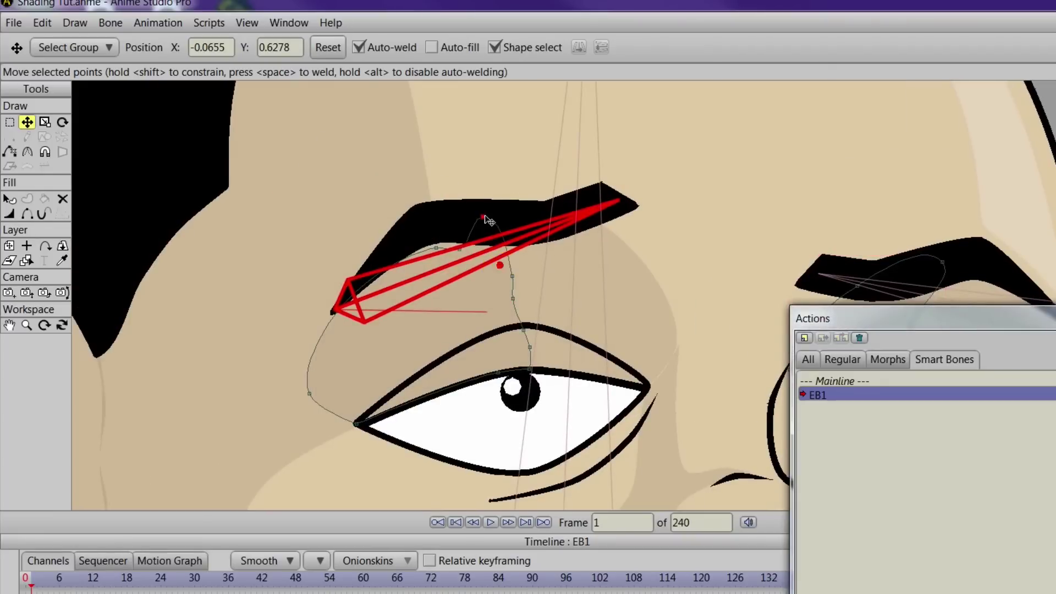
drag(515, 276, 398, 245)
click(460, 246)
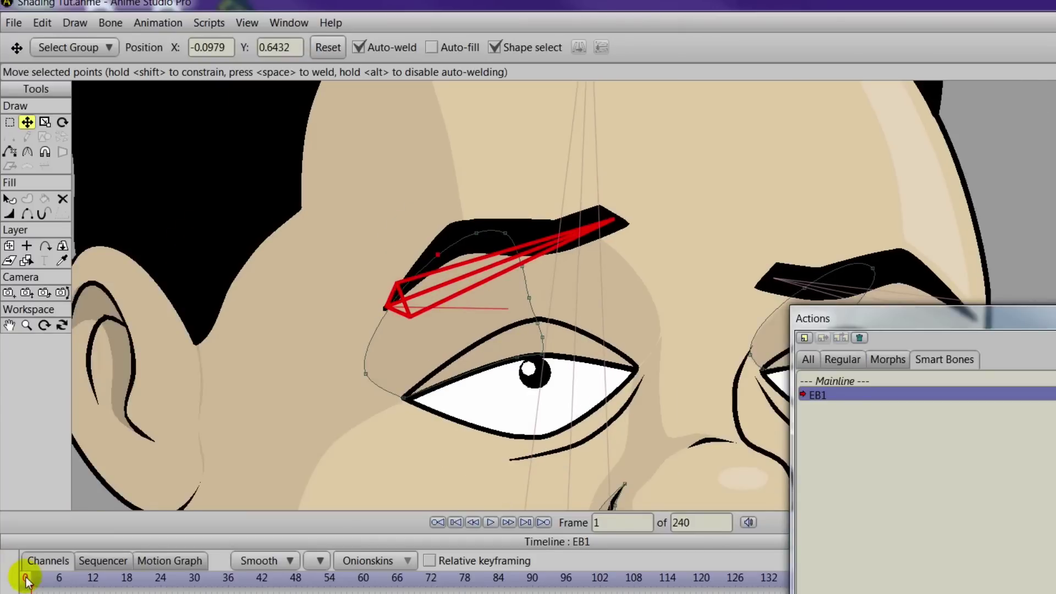
Scrub the EB1 action over frames 0 to 2 to check how the shading follows the eyebrow
click(36, 587)
click(26, 586)
click(36, 586)
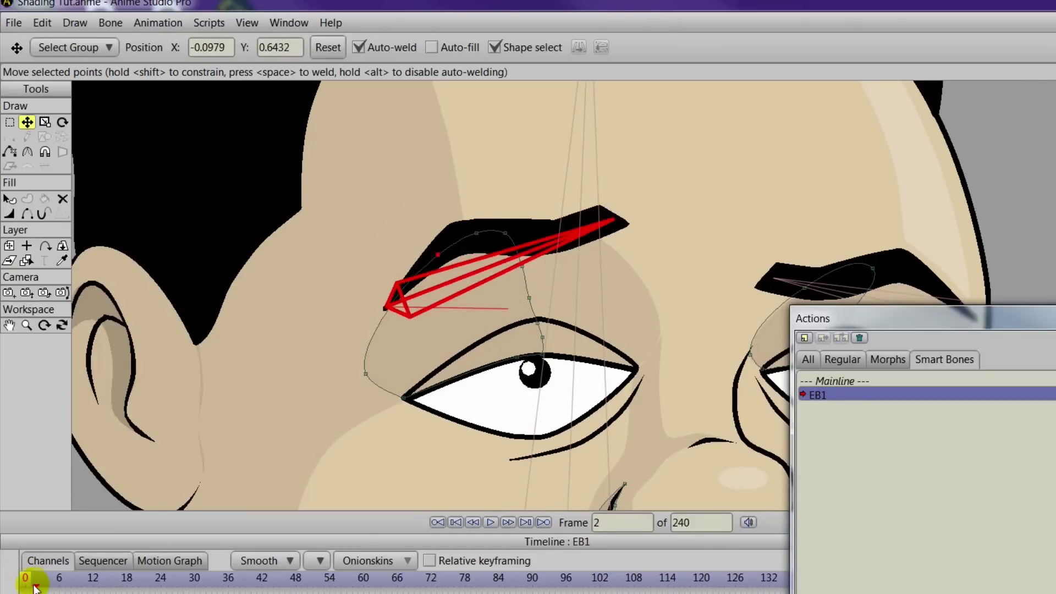
click(26, 587)
scroll(594, 458, down, 2)
drag(731, 455, 608, 453)
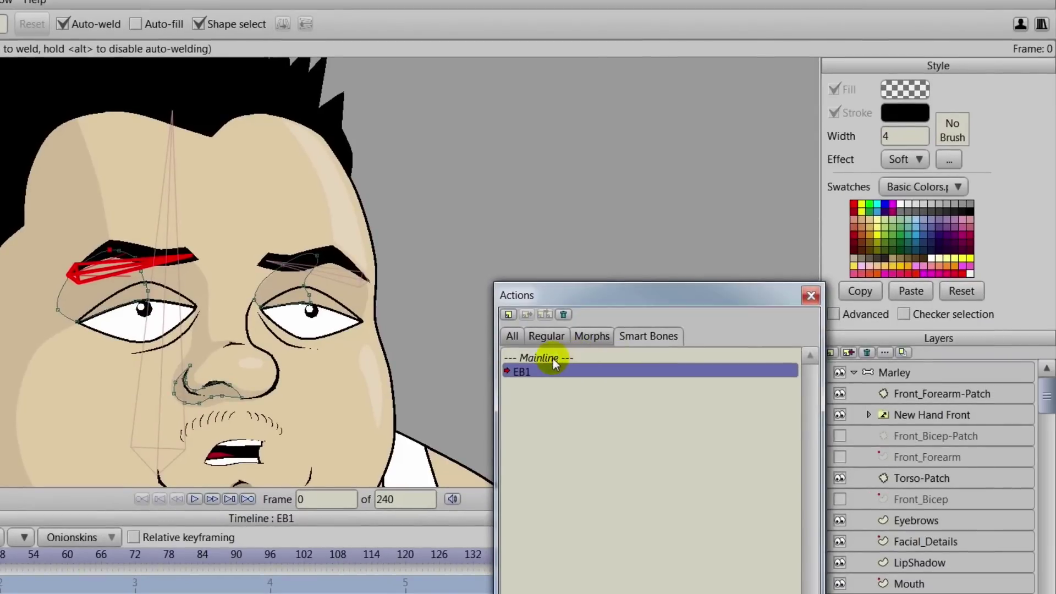
Return to the Mainline and add a new smart bone action named EB2 on the Marley bone layer
click(553, 358)
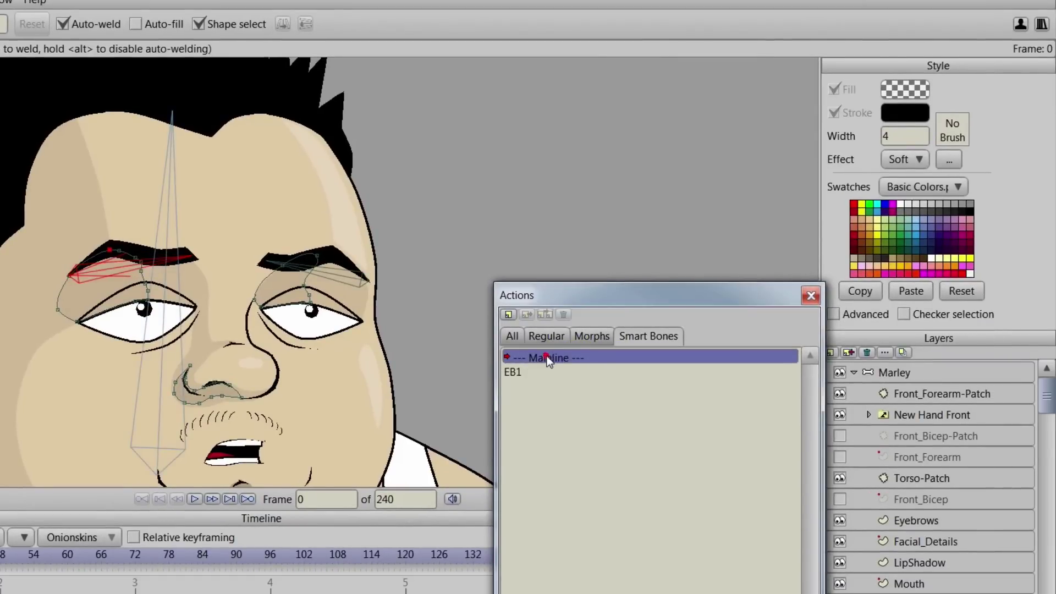
click(873, 373)
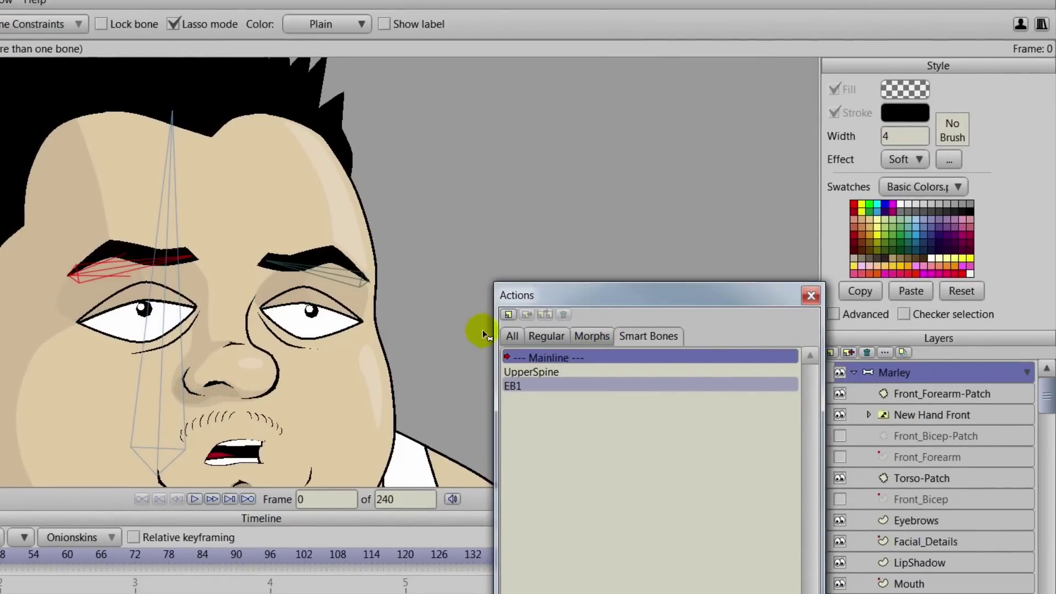
click(508, 314)
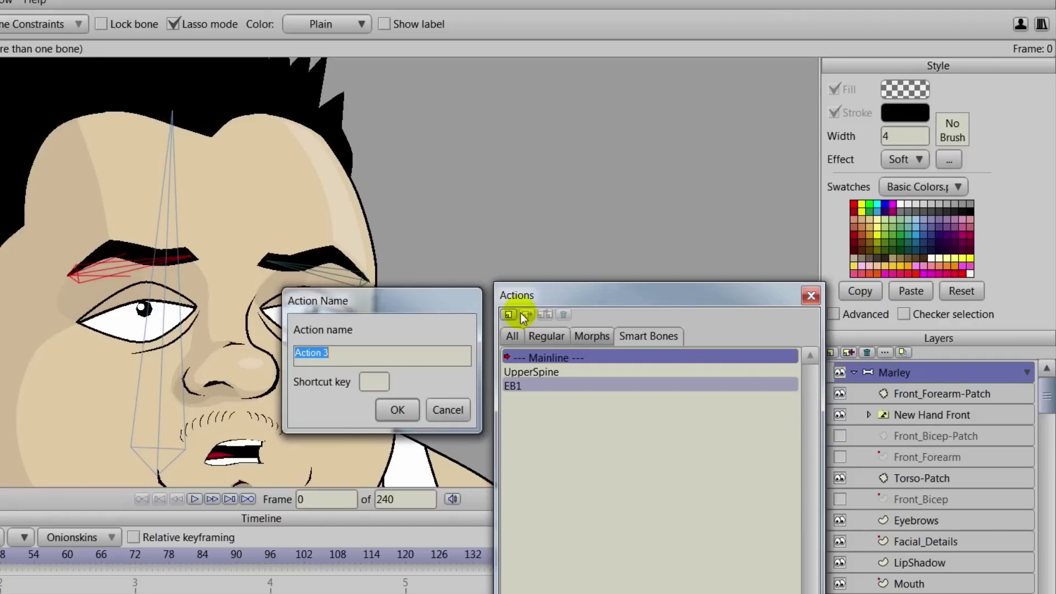
text(EB2)
key(Return)
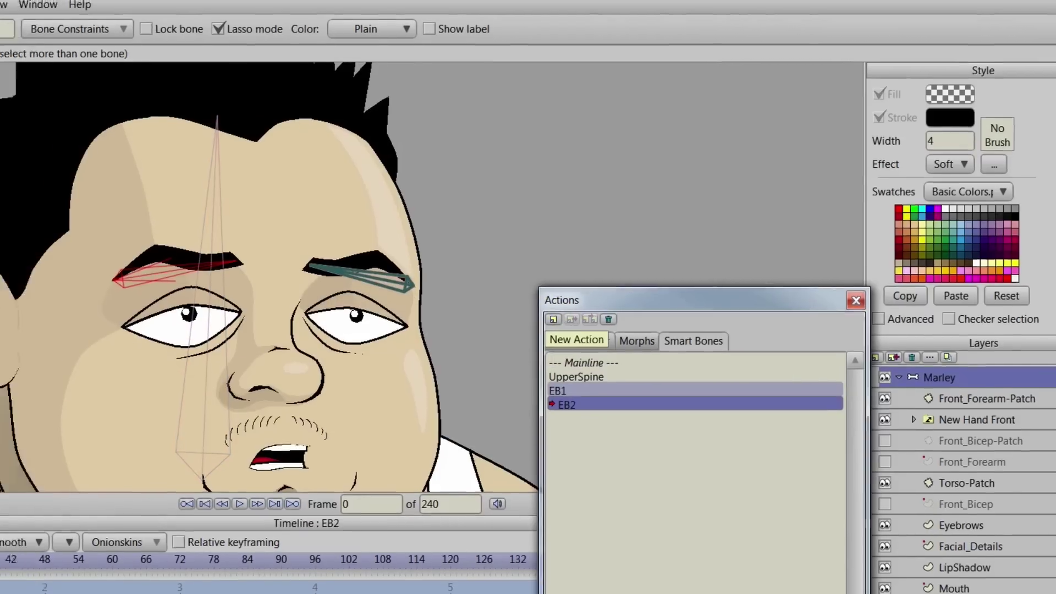
Rotate the EB2 bone upward within the EB2 action to raise the inner end of the second eyebrow
click(45, 131)
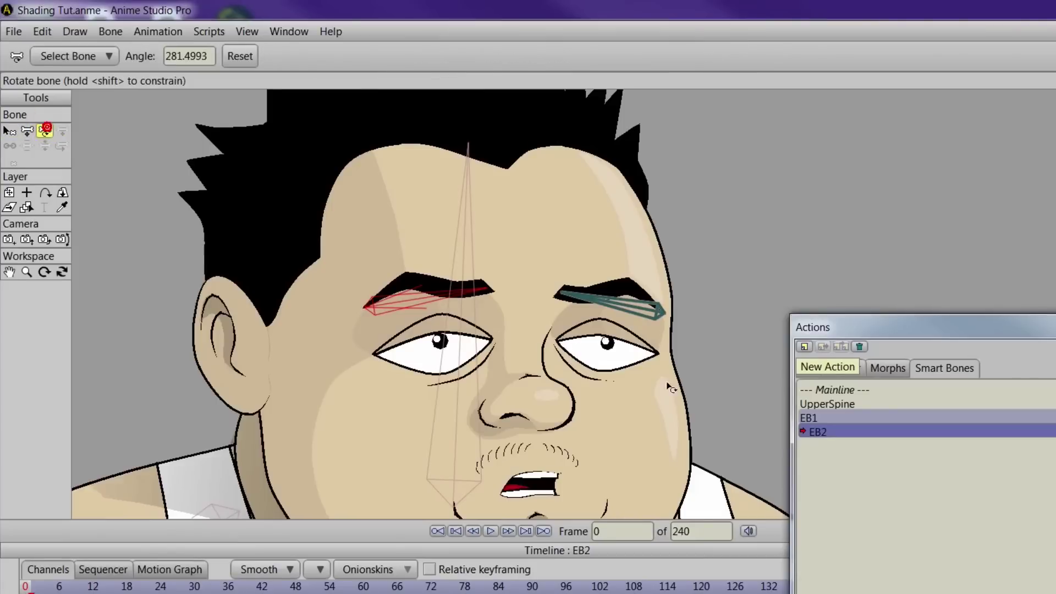
click(587, 296)
drag(580, 295, 595, 215)
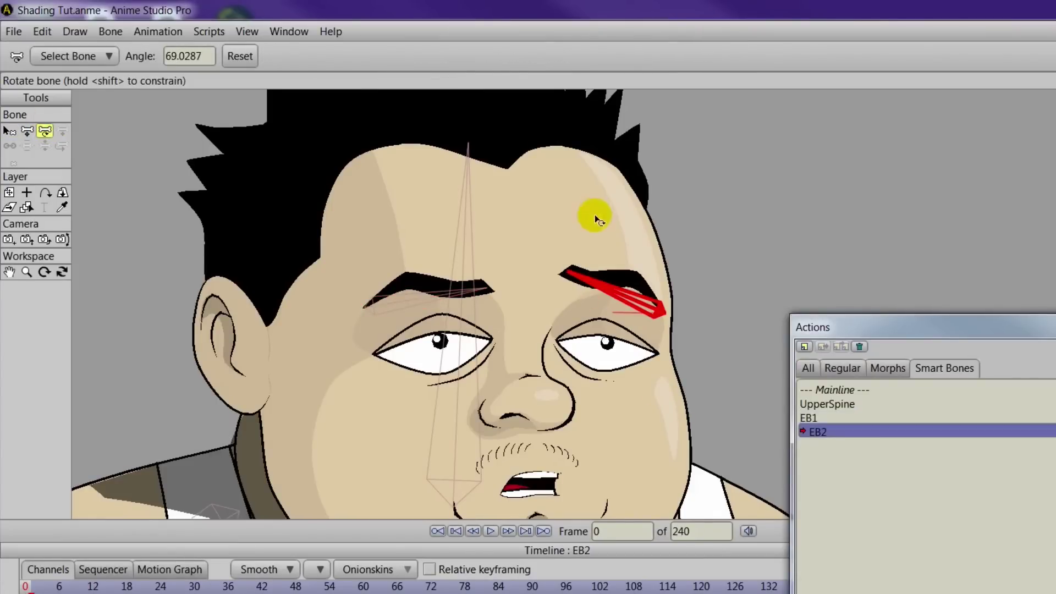
Move the upper points of the face shading around the second eye up behind the raised EB2 eyebrow
alt+right_click(634, 318)
scroll(593, 300, up, 2)
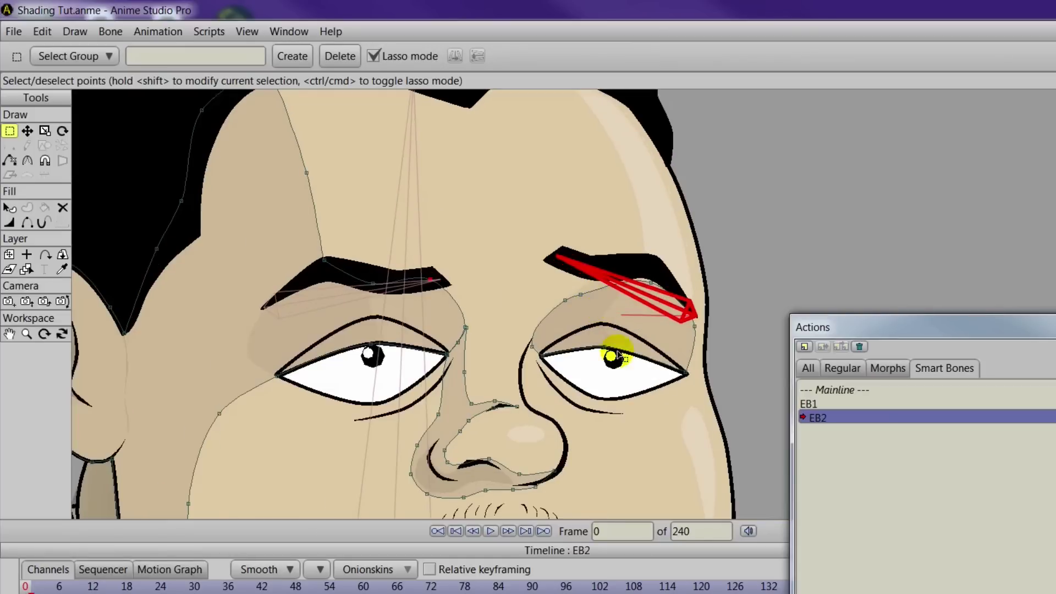
click(29, 131)
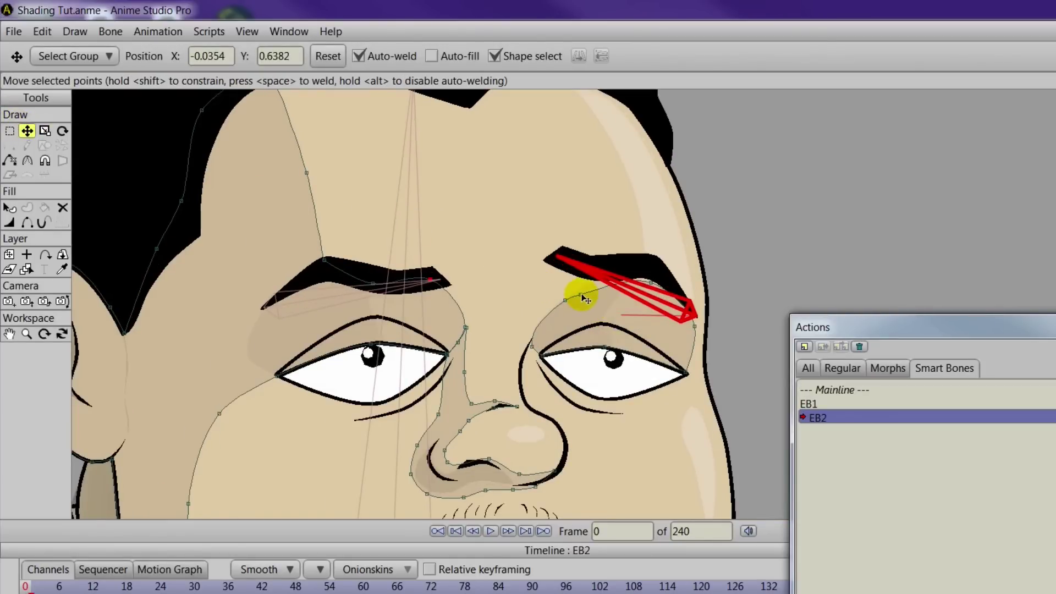
mouse_move(585, 298)
mouse_down()
mouse_move(638, 288)
mouse_move(654, 271)
mouse_up()
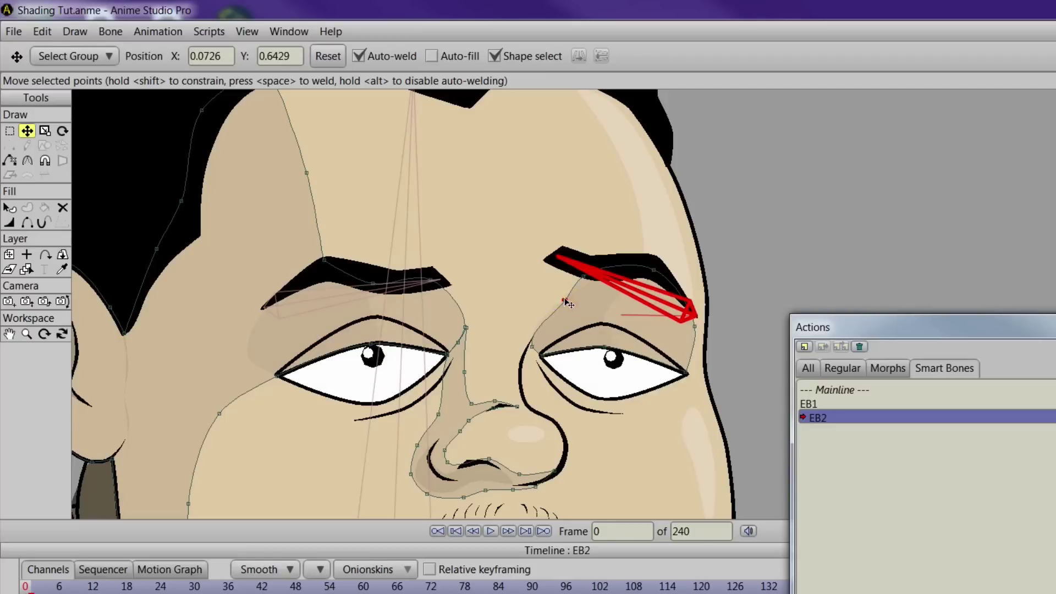
click(572, 288)
click(582, 290)
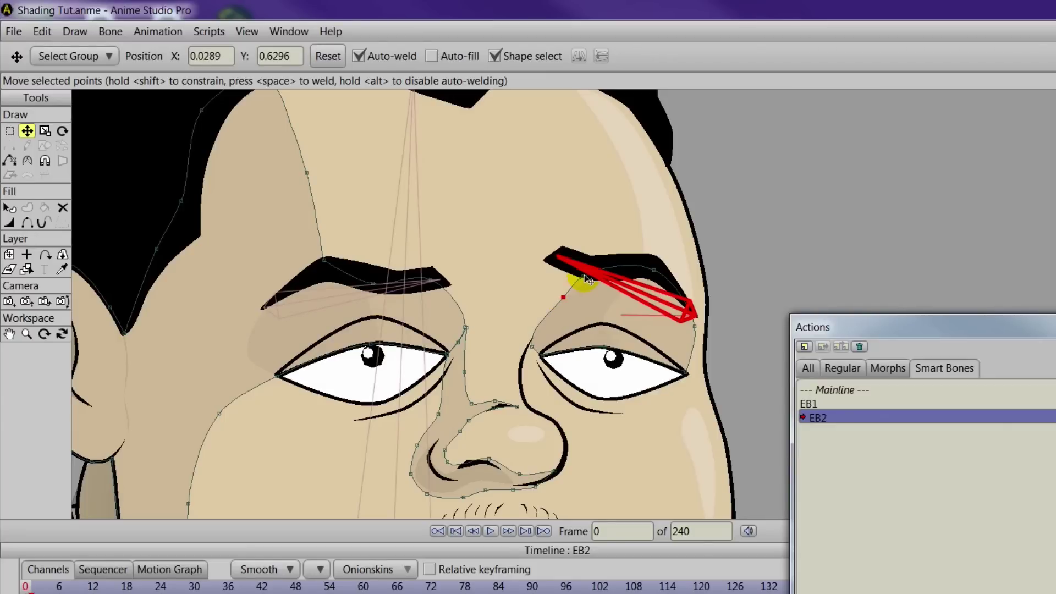
drag(564, 300, 572, 300)
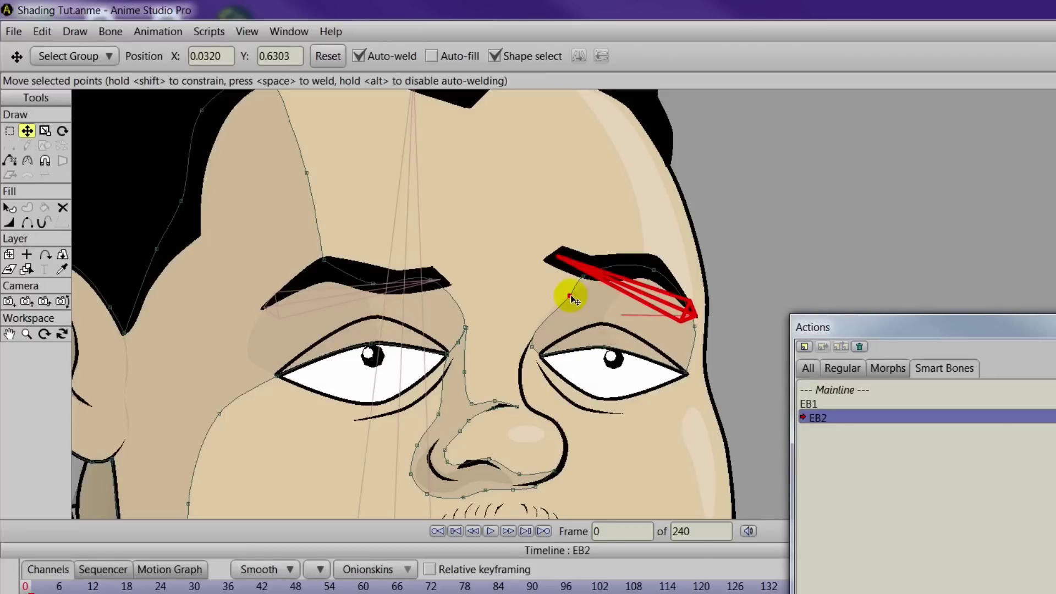
Reshape the other shading patch above the second eye so its upper points tuck behind the raised EB2 eyebrow
alt+right_click(593, 307)
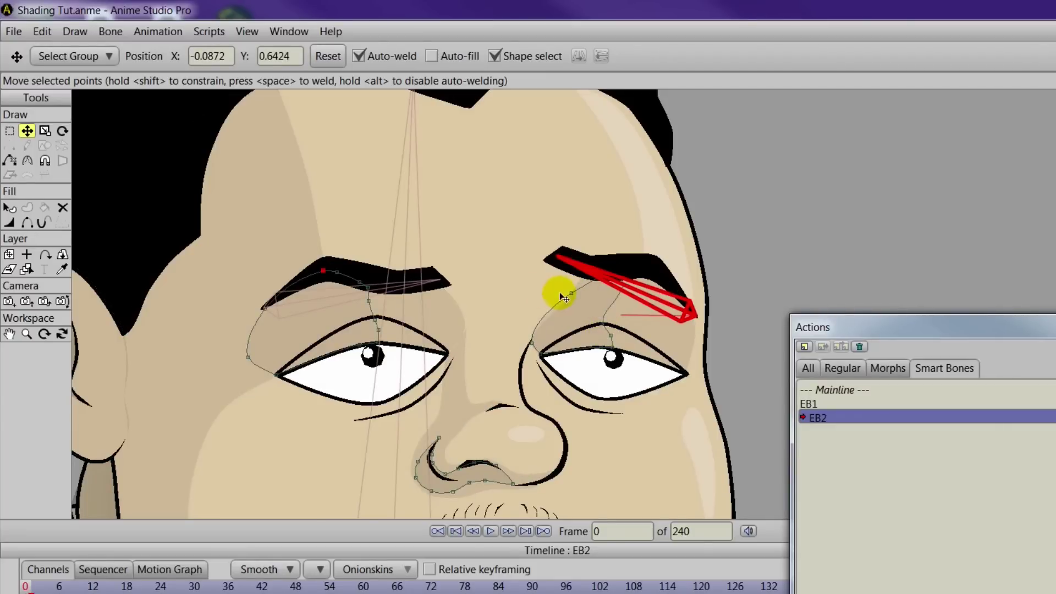
click(599, 292)
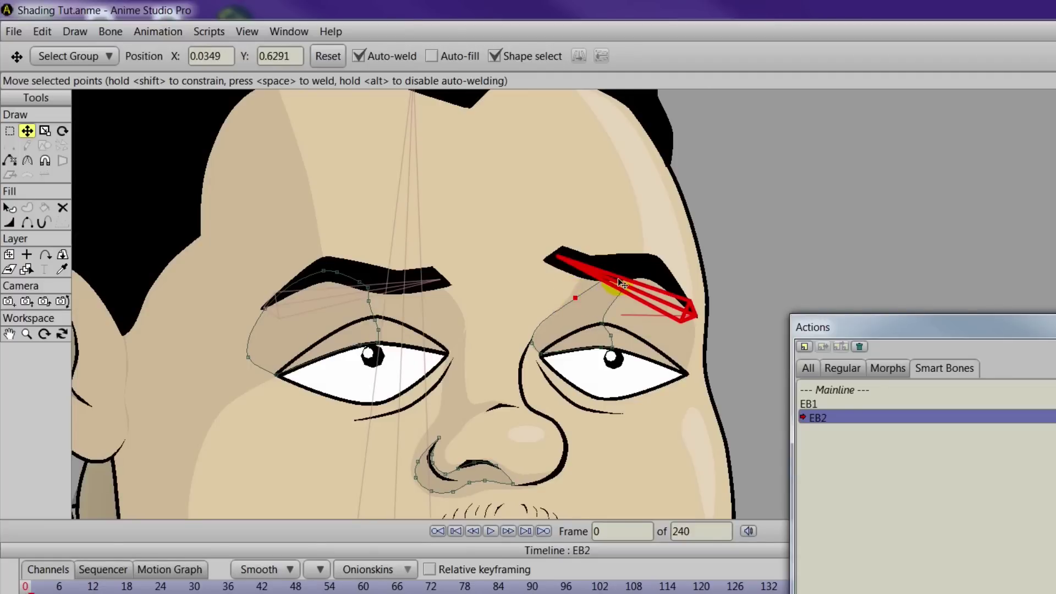
drag(619, 280, 593, 264)
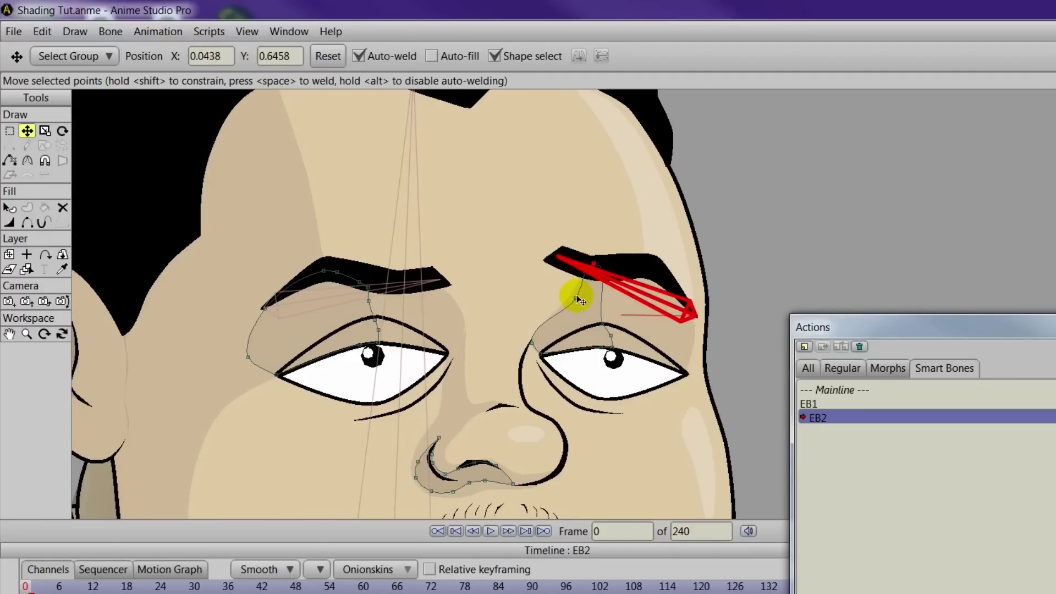
click(575, 296)
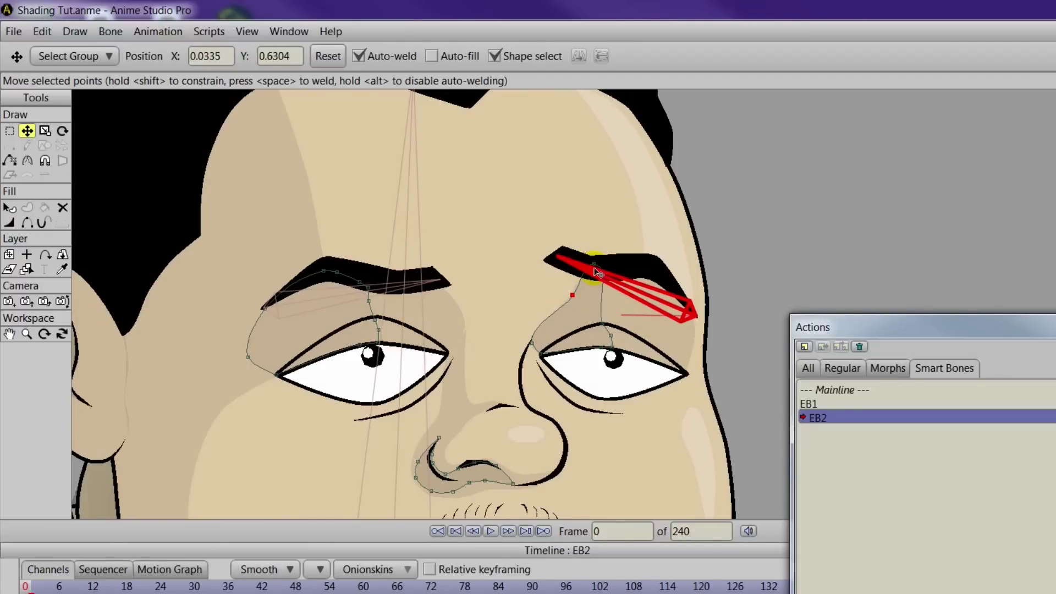
click(28, 160)
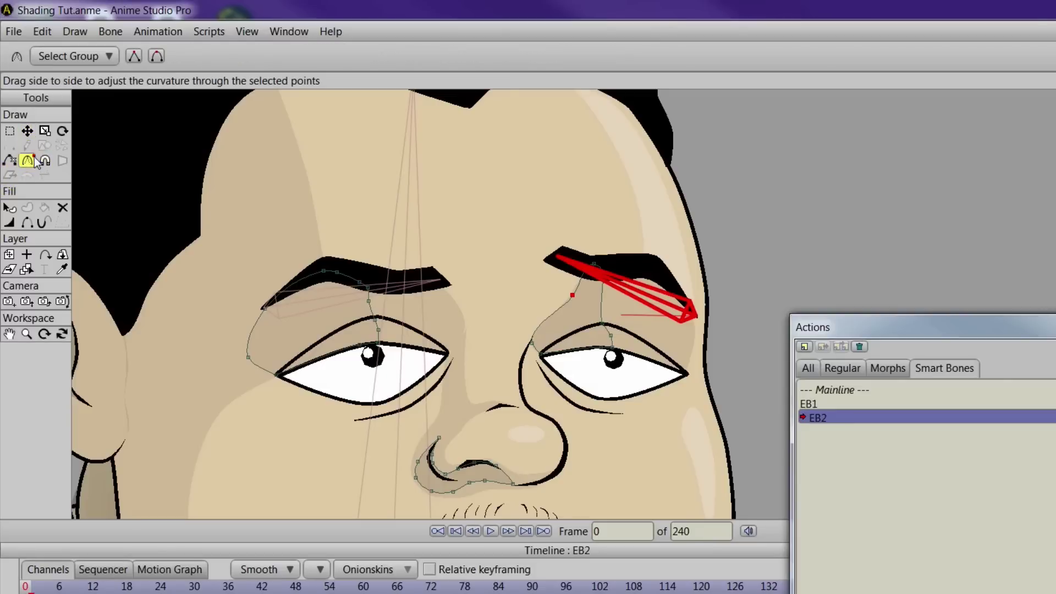
click(598, 262)
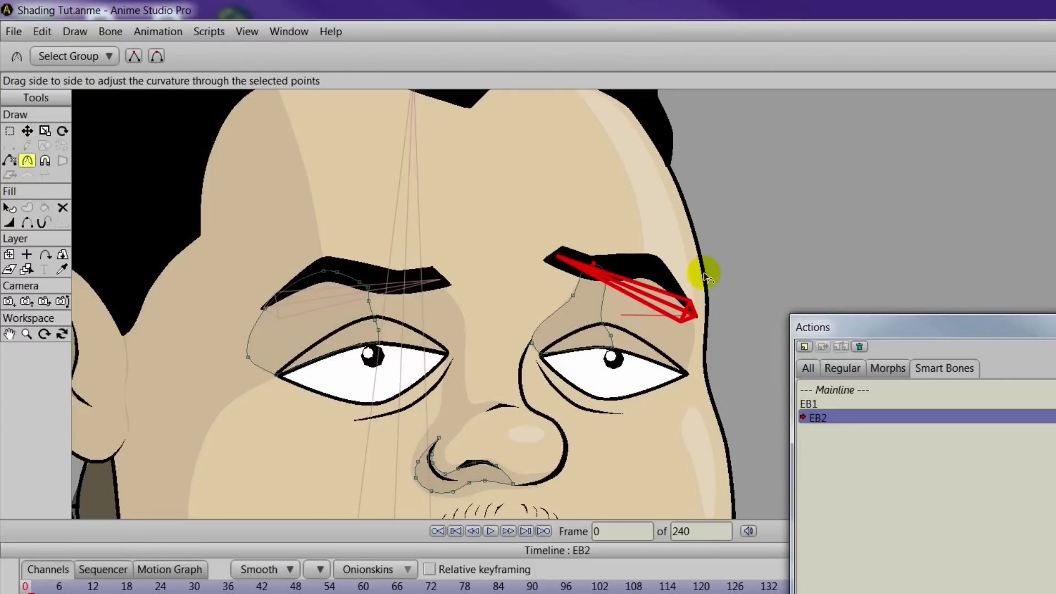
Return to the Mainline, move the Actions window aside and scrub the first frames to check how the shading follows both eyebrows
click(849, 389)
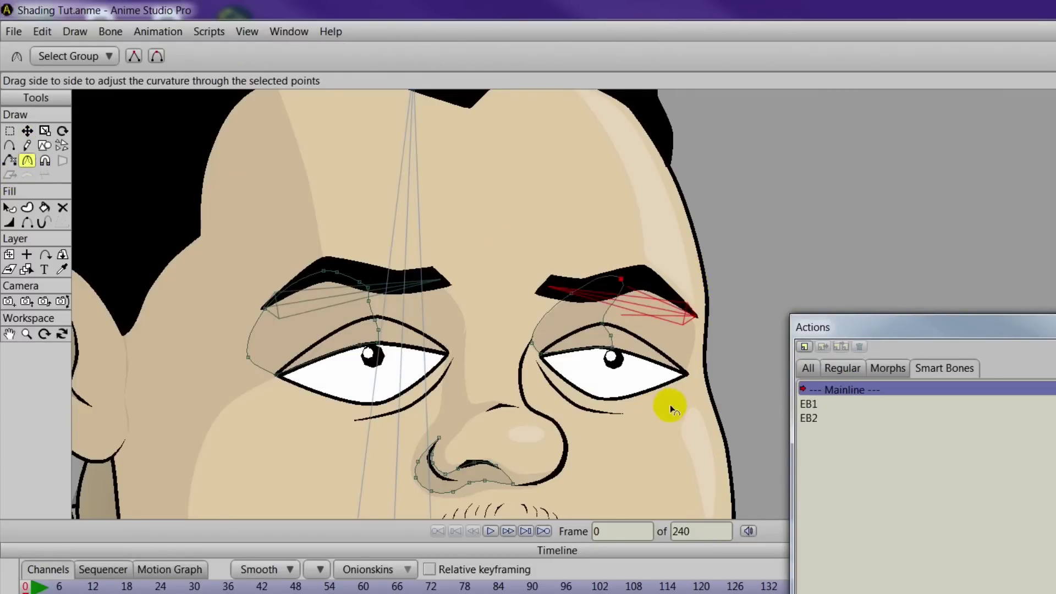
drag(847, 325, 1053, 591)
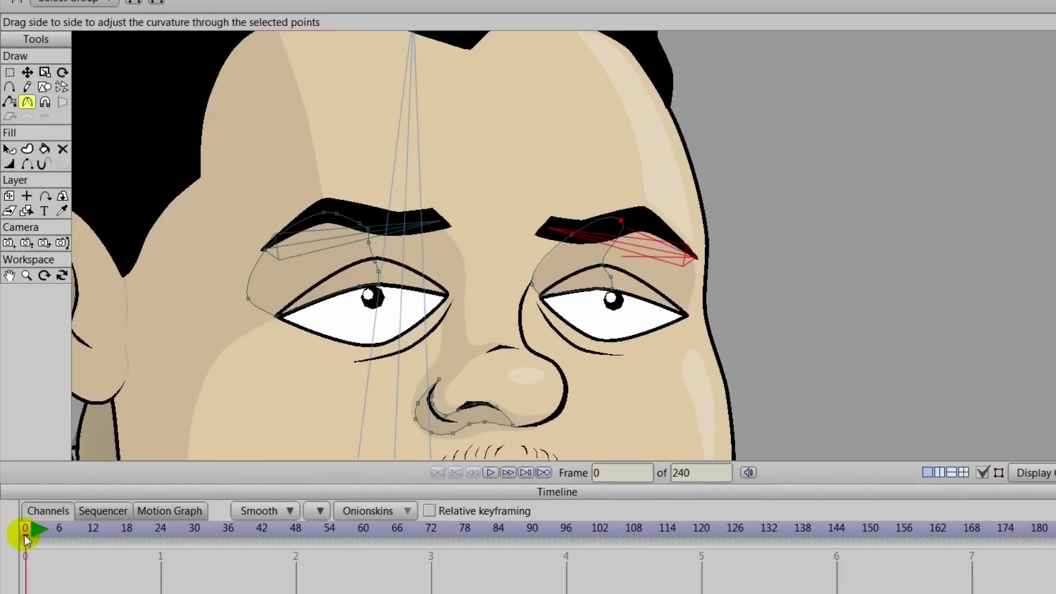
drag(25, 591, 72, 593)
mouse_move(73, 517)
mouse_down()
mouse_move(31, 508)
mouse_move(82, 512)
mouse_move(7, 499)
mouse_move(55, 528)
mouse_move(87, 524)
mouse_move(10, 523)
mouse_move(62, 534)
mouse_move(28, 523)
mouse_move(65, 514)
mouse_up()
click(982, 448)
scroll(550, 360, down, 3)
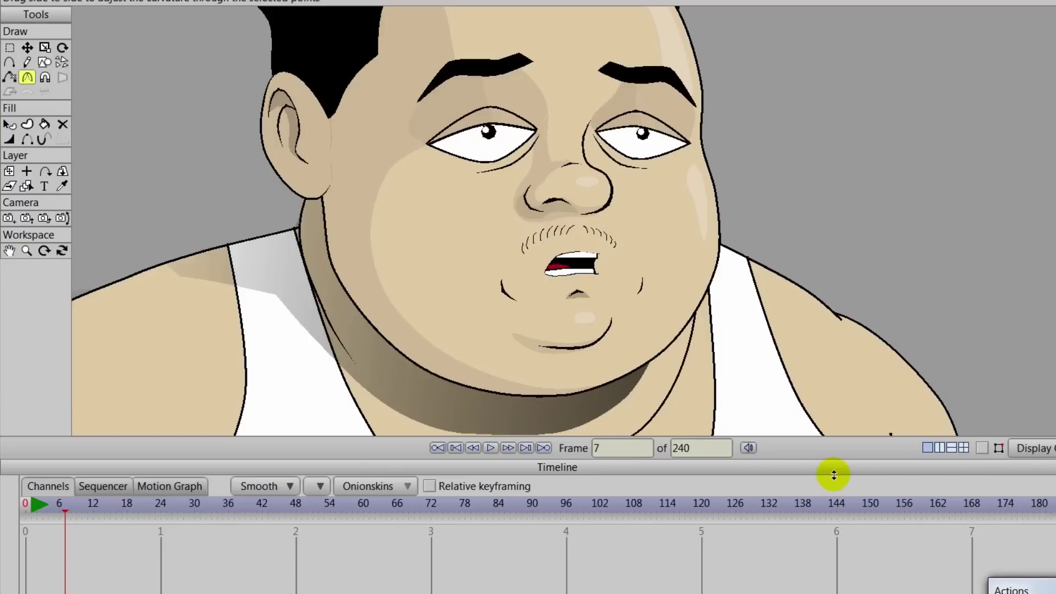
scroll(700, 366, down, 2)
scroll(702, 370, down, 2)
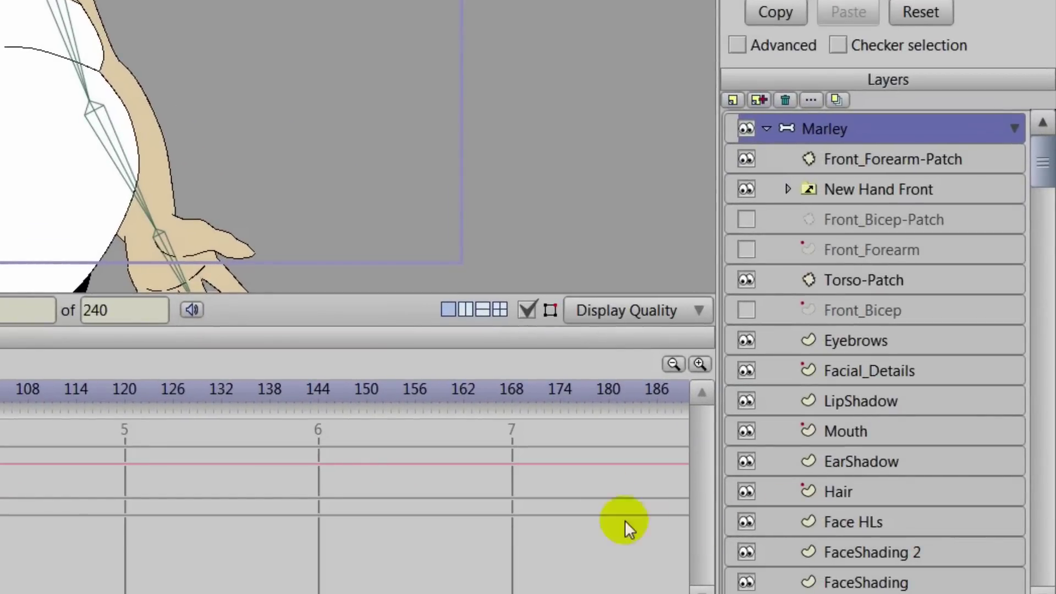
Make the Front_Bicep, Front_Forearm and Front_Bicep-Patch layers visible
click(748, 310)
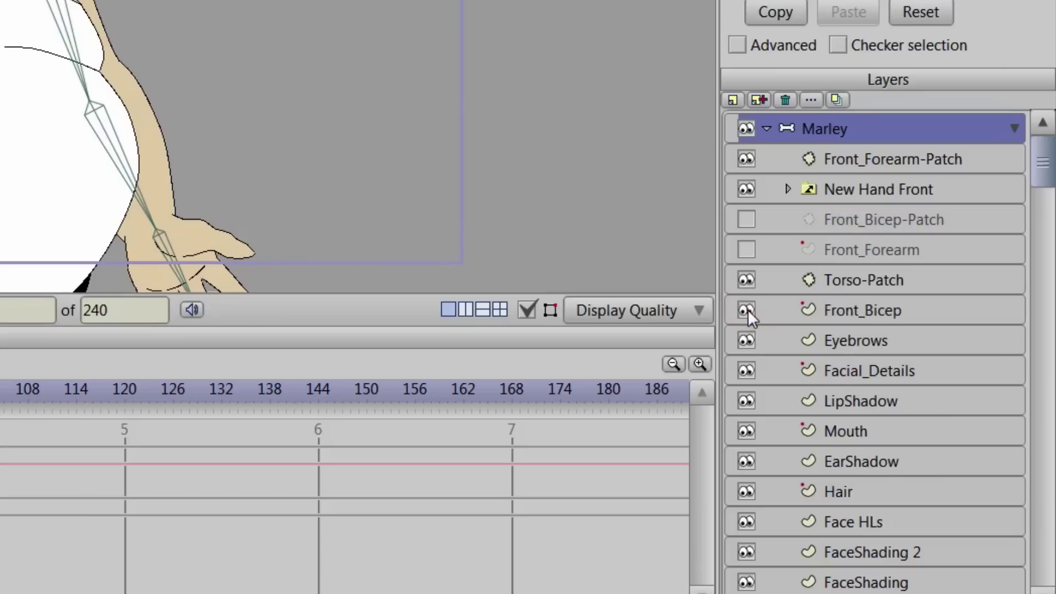
click(745, 249)
click(746, 220)
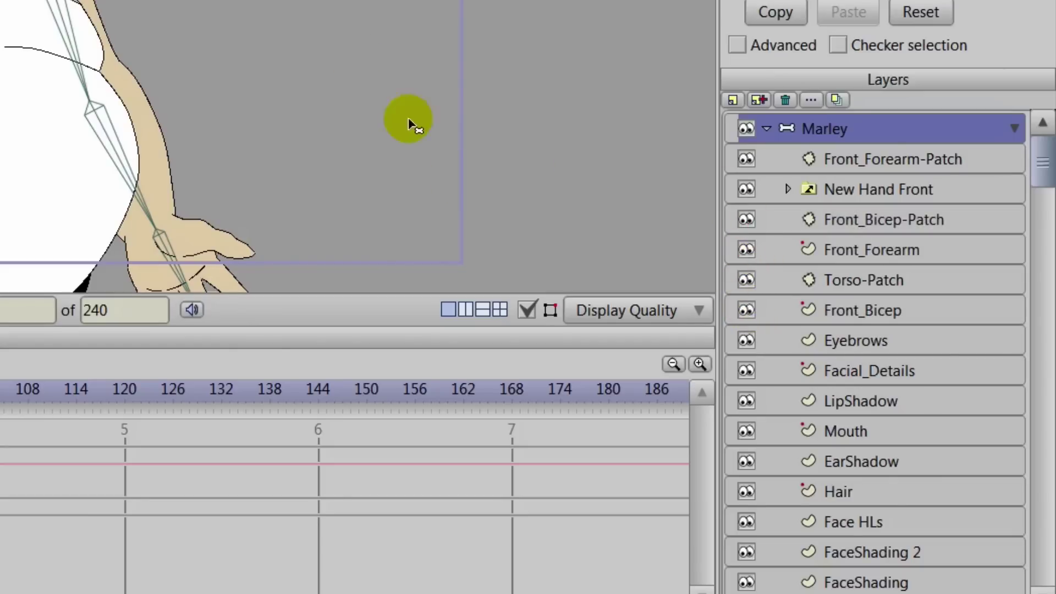
Swing the head bone with Manipulate Bones to test which shading layers follow the head
click(343, 42)
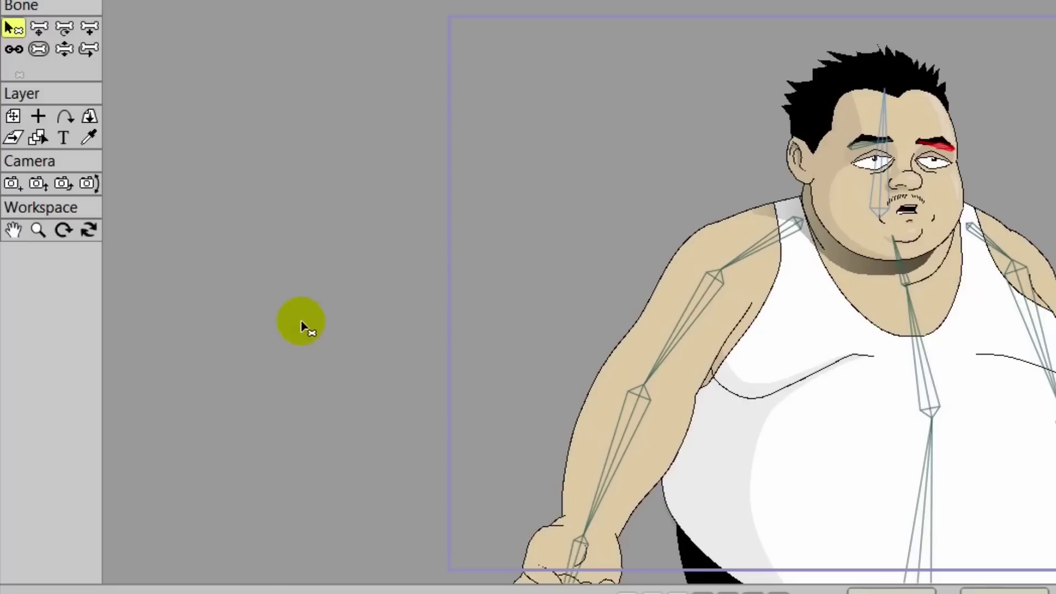
click(64, 50)
mouse_move(872, 99)
mouse_down()
mouse_move(796, 105)
mouse_move(950, 134)
mouse_move(762, 122)
mouse_move(759, 132)
mouse_up()
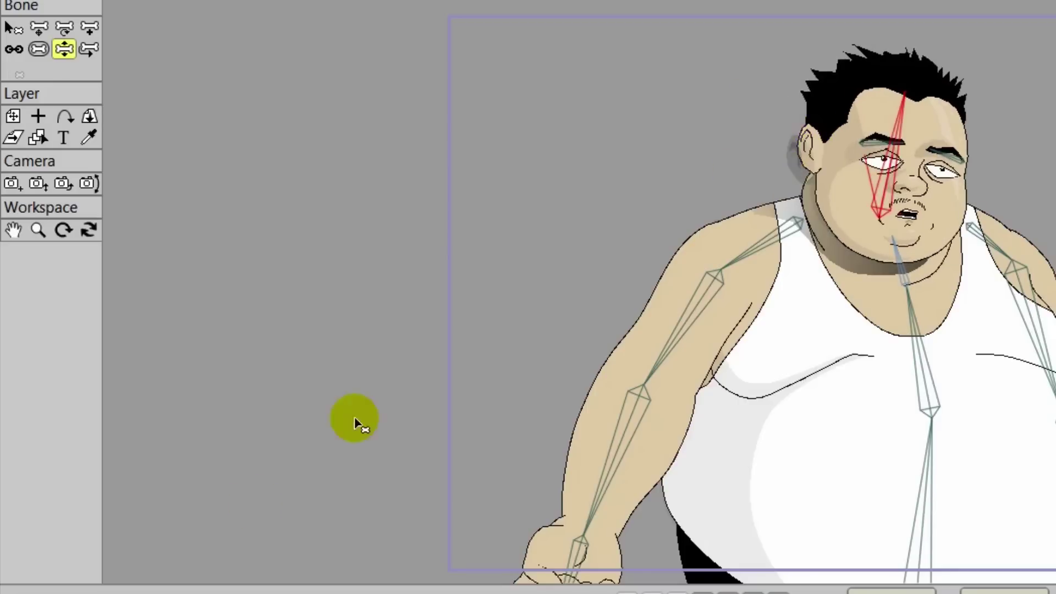
click(5, 32)
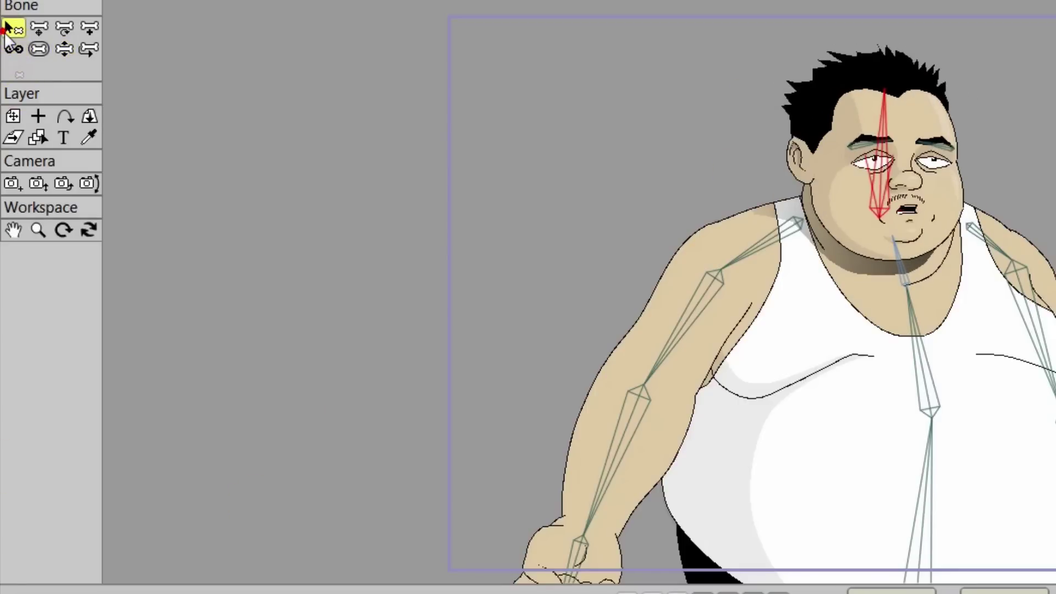
Bind the FaceShading layer to the head bone with the Bind Layer tool
scroll(745, 249, up, 2)
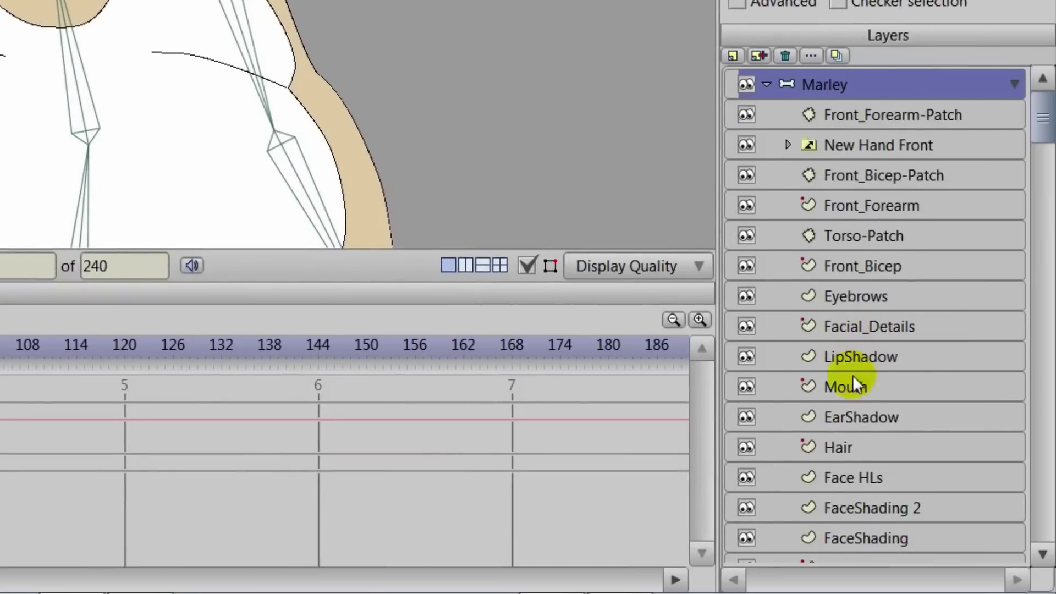
scroll(880, 502, down, 1)
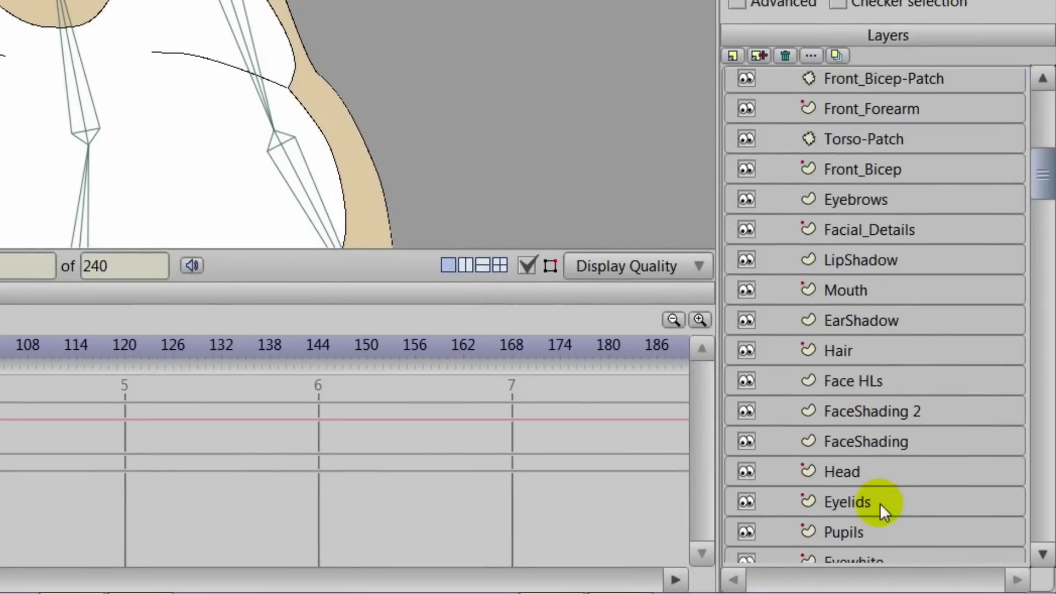
click(856, 443)
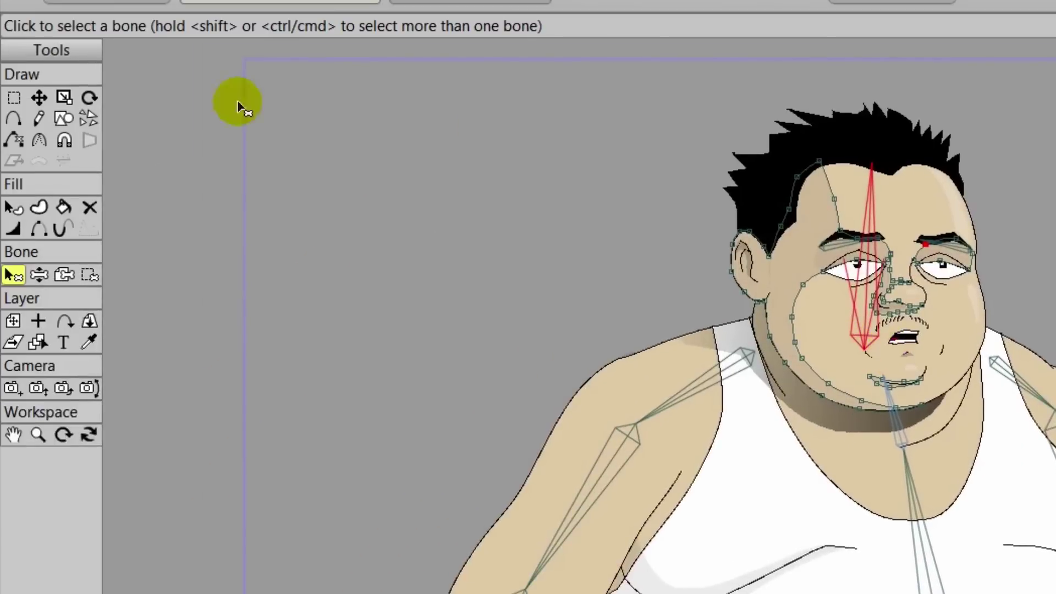
click(64, 273)
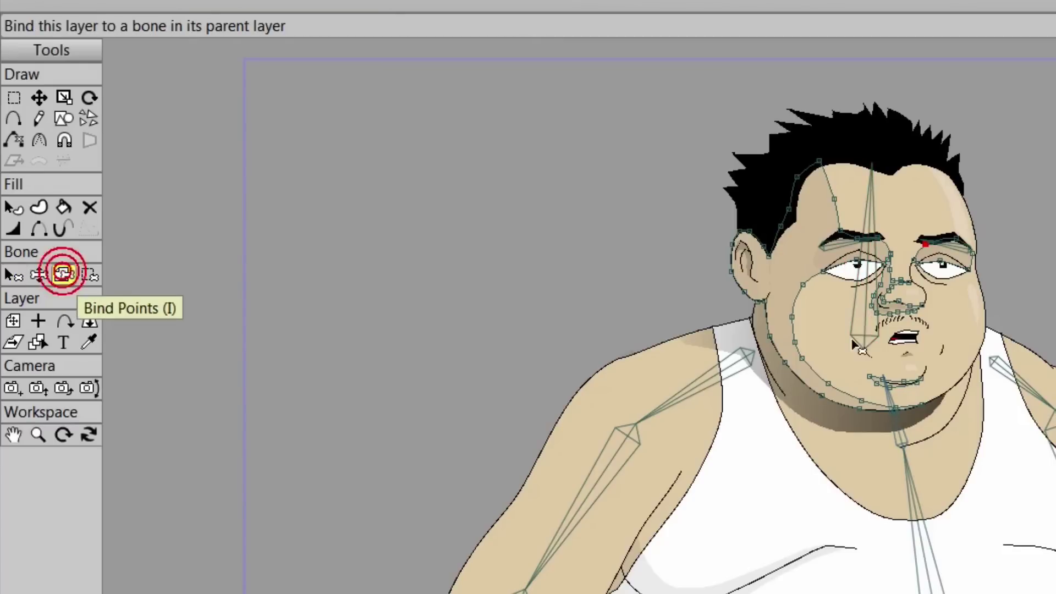
click(867, 308)
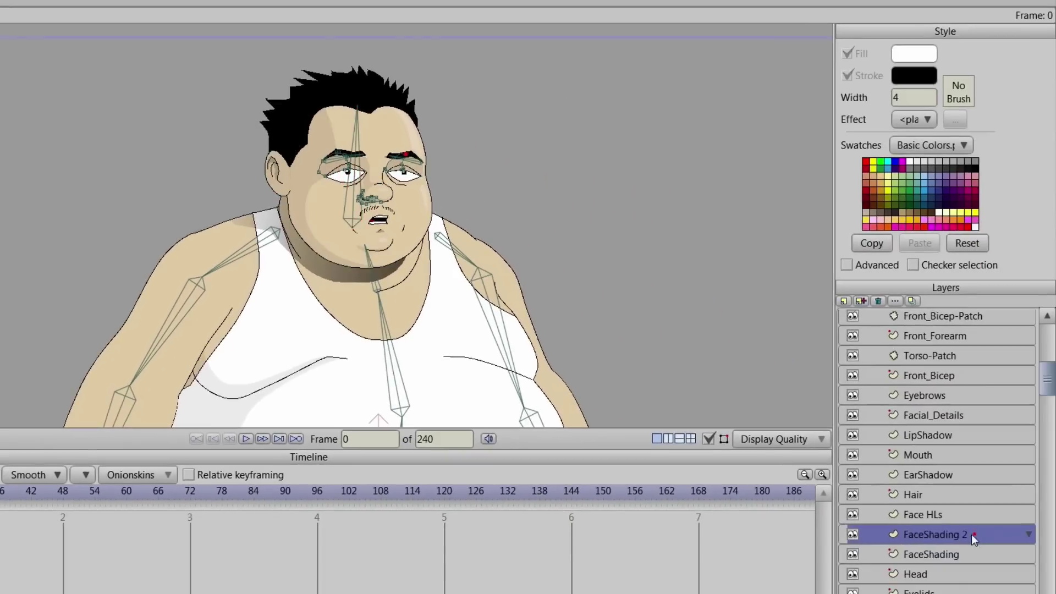
Bind the FaceShading 2, EarShadow and LipShadow layers to the head bone
click(355, 194)
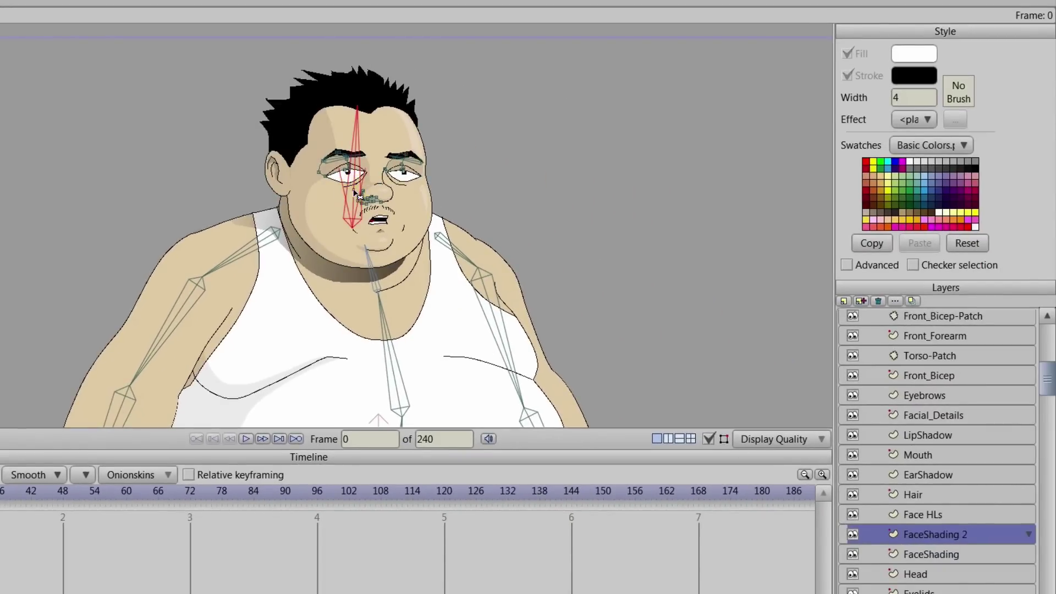
click(925, 473)
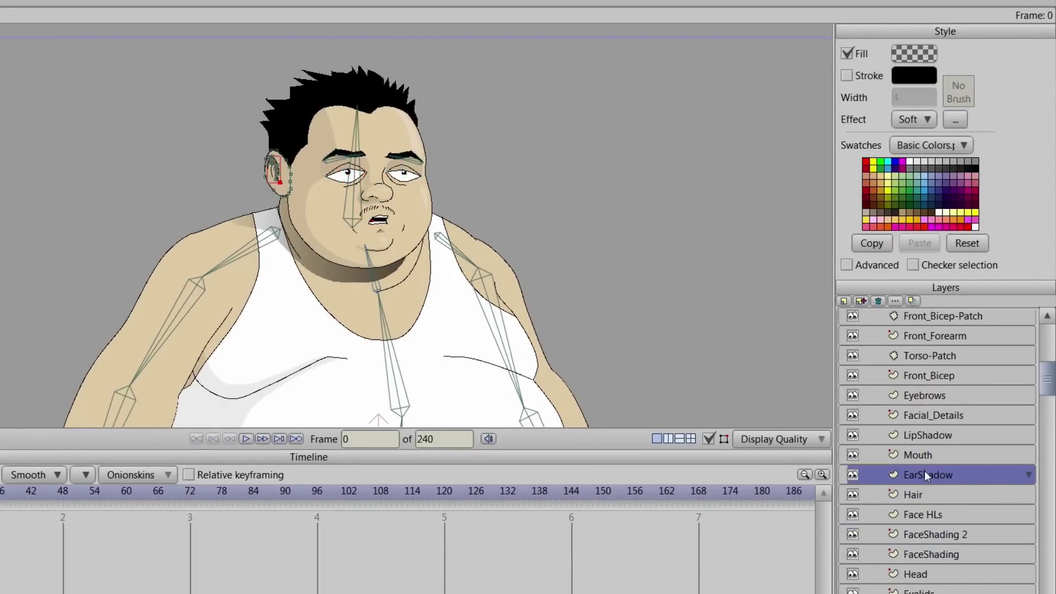
click(353, 188)
click(773, 342)
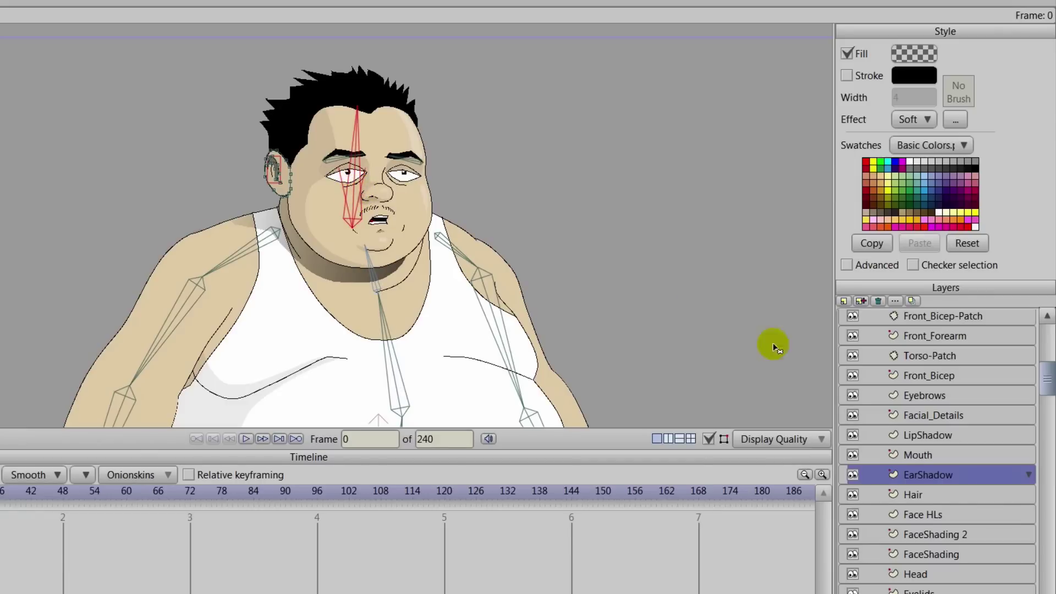
click(926, 435)
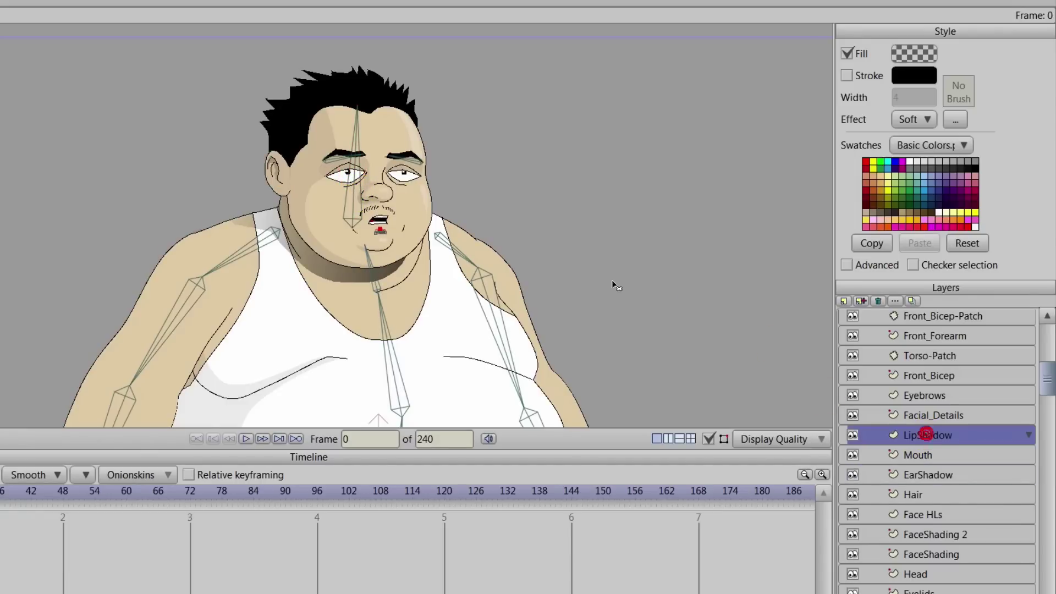
click(359, 195)
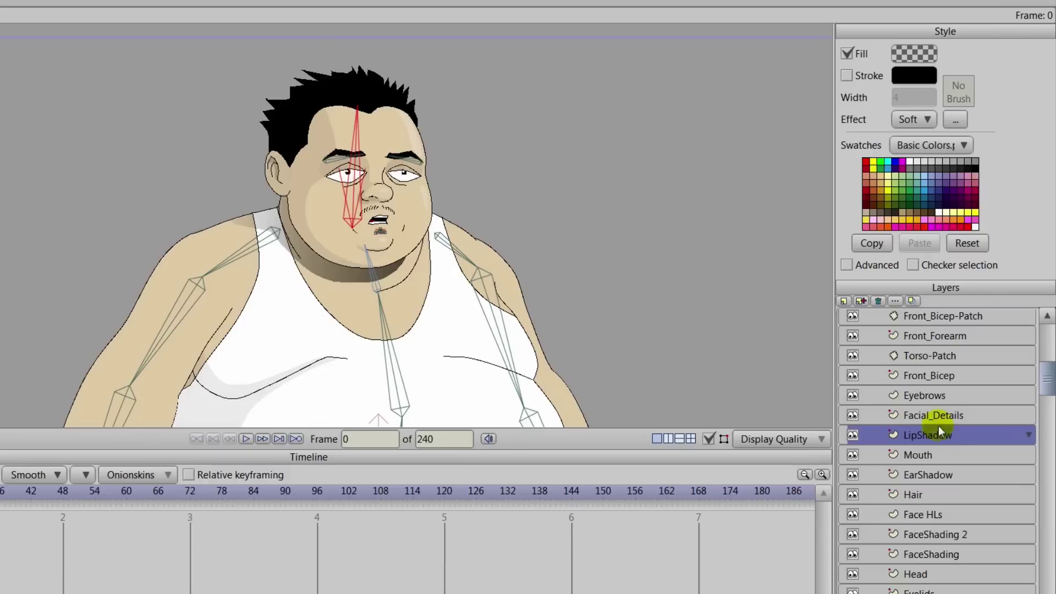
Select the Torso Shading layer and swing the head bone to test how its shading follows
scroll(962, 483, down, 4)
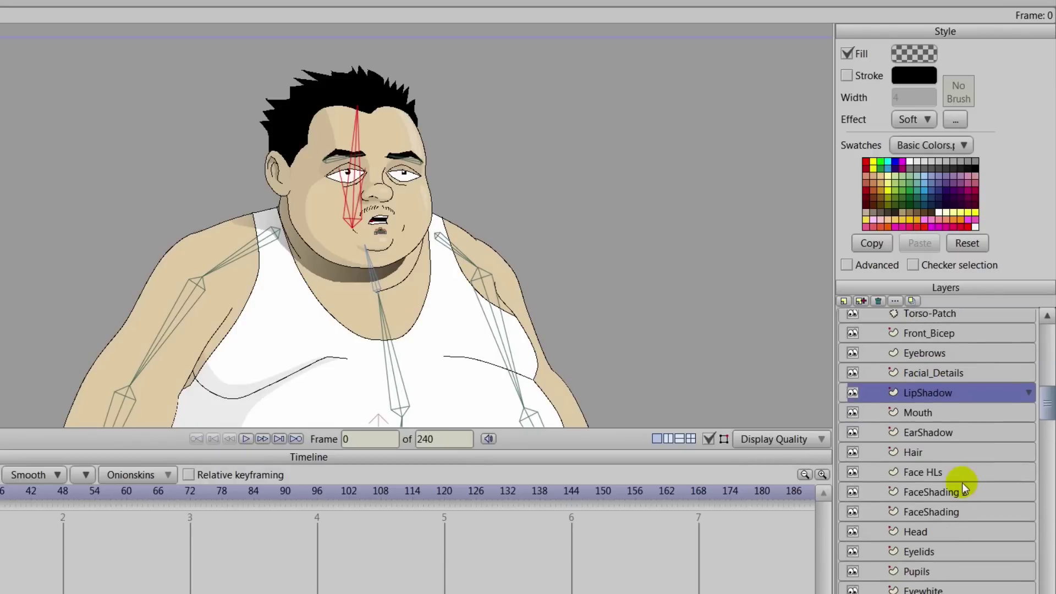
click(927, 567)
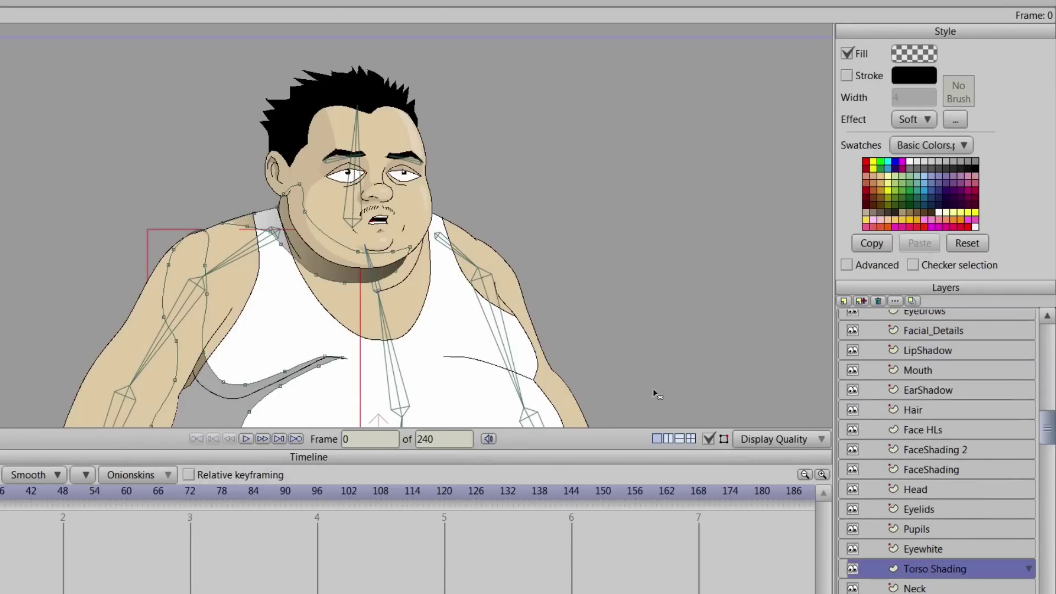
drag(654, 392, 655, 273)
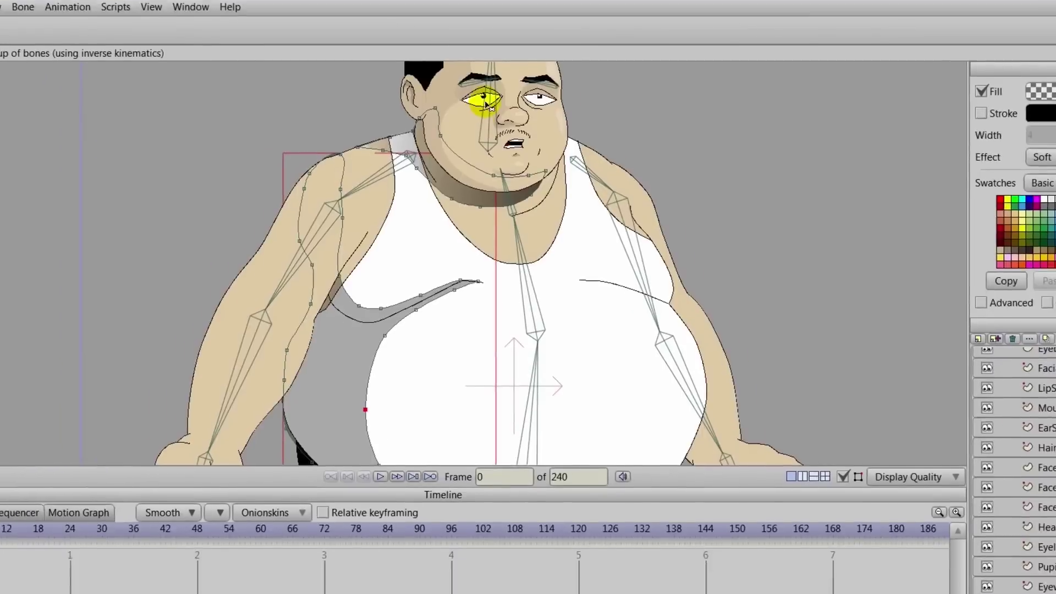
drag(346, 63, 317, 59)
drag(532, 121, 550, 144)
Bind the Torso Shading points around the chin, neck and top of the shoulder to the neck bone
click(8, 239)
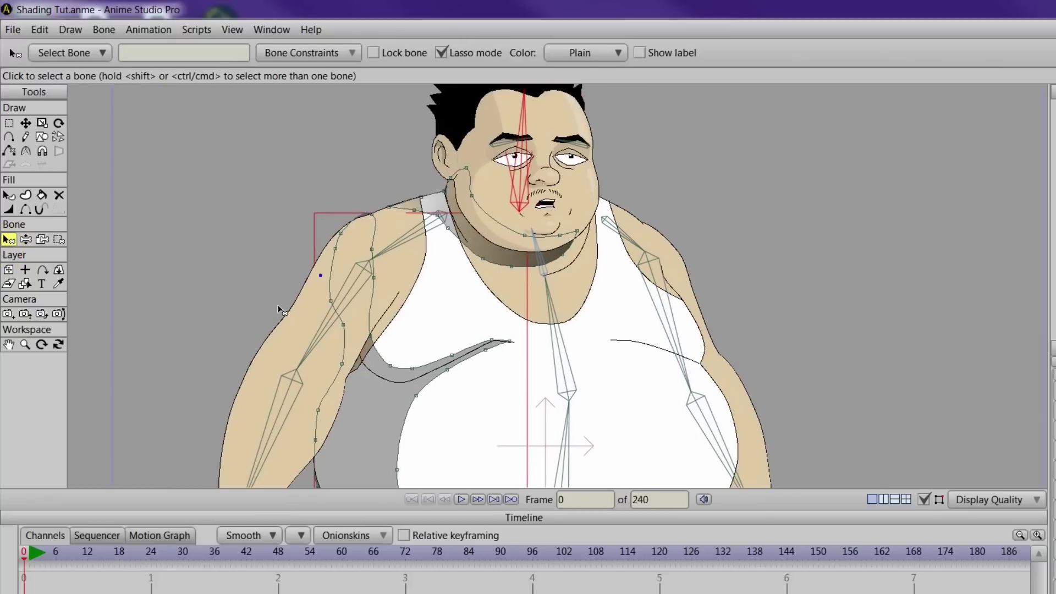
click(546, 272)
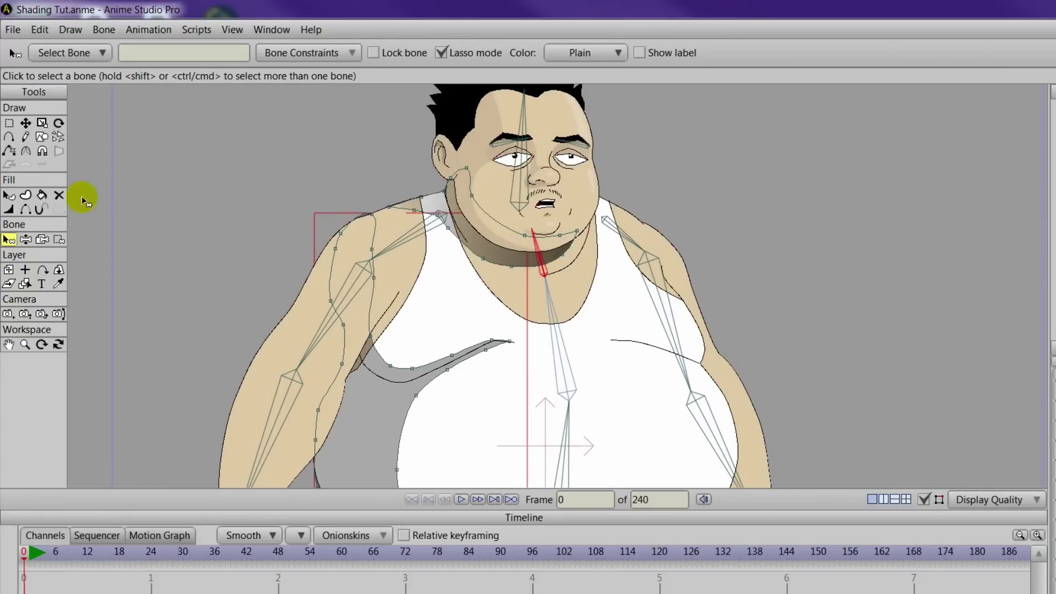
click(58, 239)
mouse_move(440, 137)
mouse_down()
mouse_move(352, 190)
mouse_move(436, 260)
mouse_move(554, 130)
mouse_move(437, 140)
mouse_up()
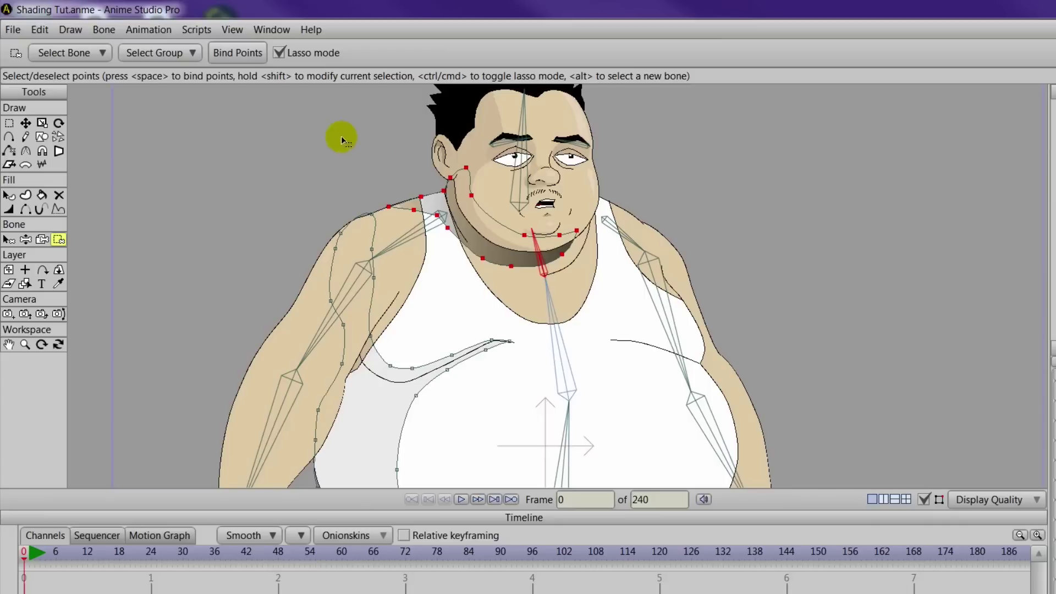
click(240, 55)
Swing the neck bone with Manipulate Bones to test how the neck shading follows
click(26, 239)
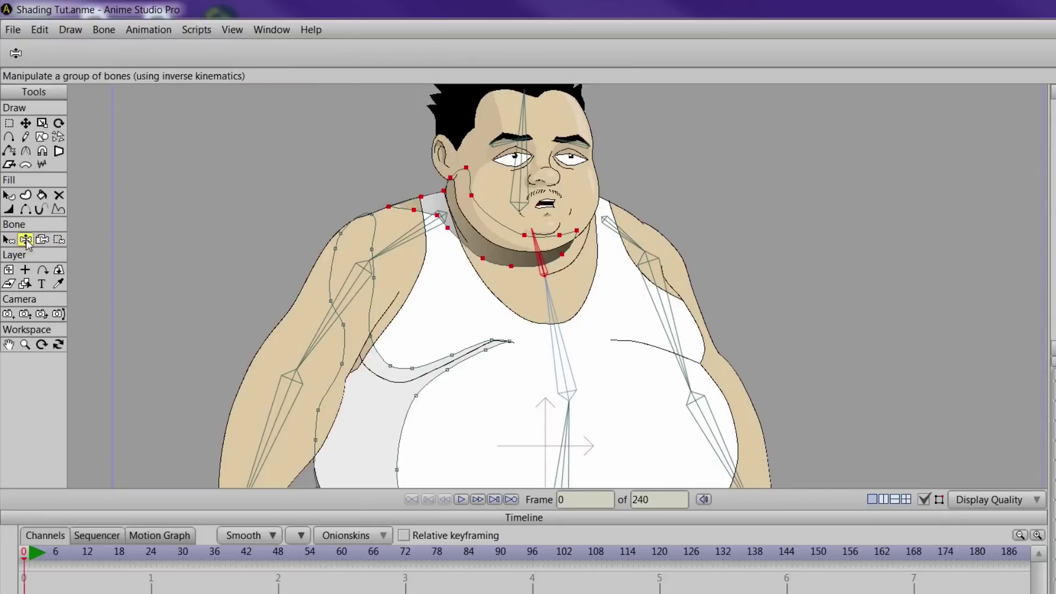
mouse_move(539, 238)
mouse_down()
mouse_move(555, 240)
mouse_move(547, 250)
mouse_move(523, 236)
mouse_move(539, 238)
mouse_up()
click(16, 267)
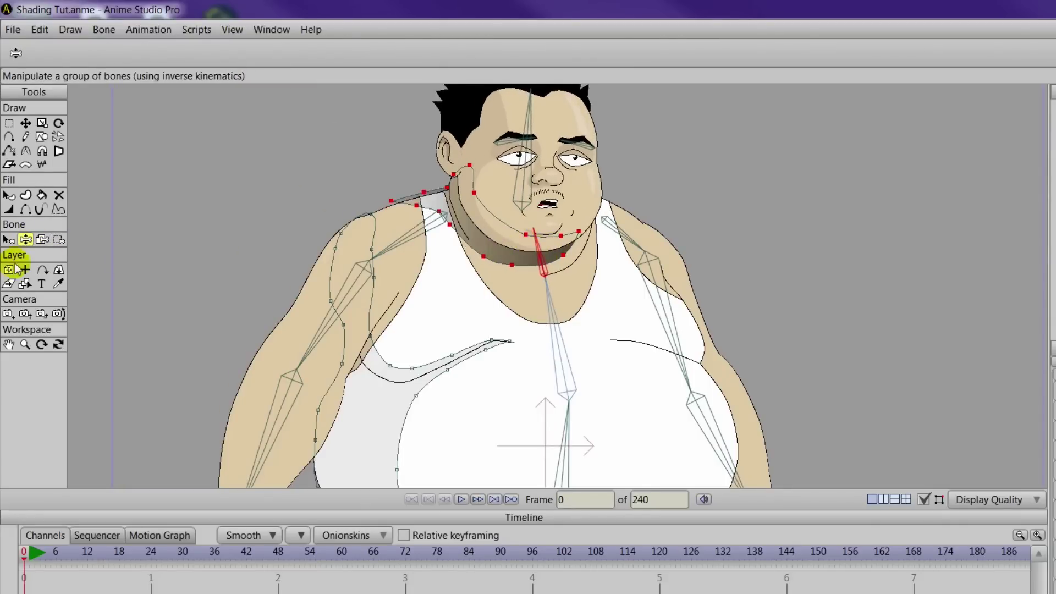
Bind the three shading points on top of the shoulder to the UpperSpine bone
click(8, 240)
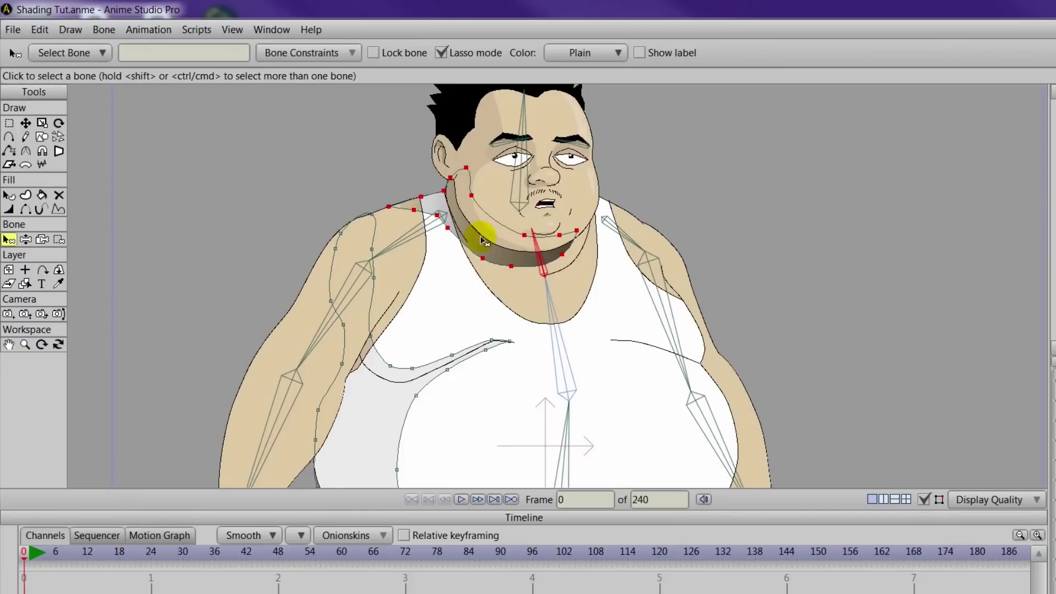
click(553, 317)
click(59, 240)
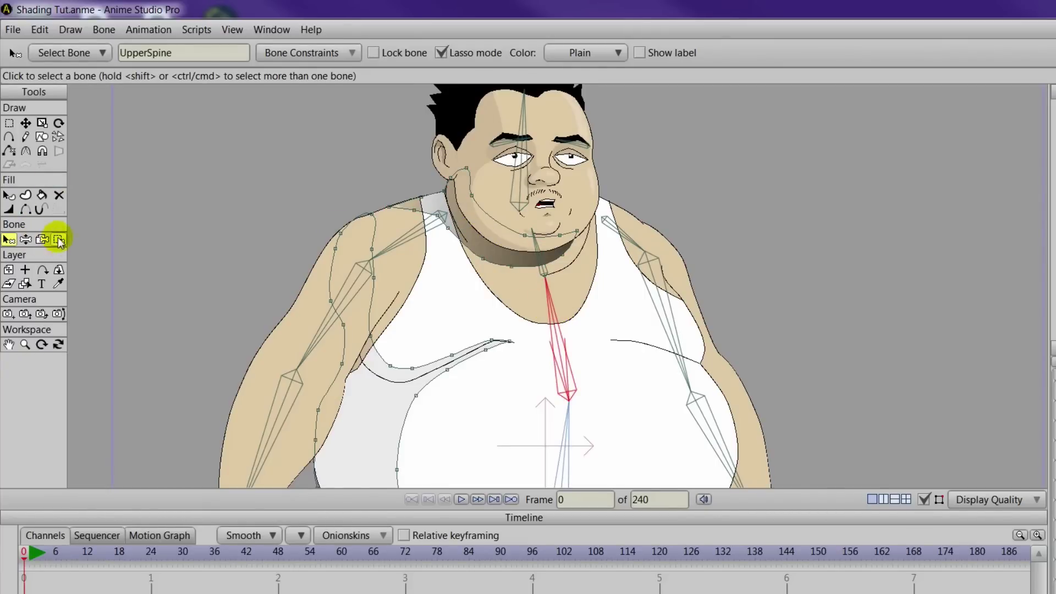
drag(429, 180, 385, 191)
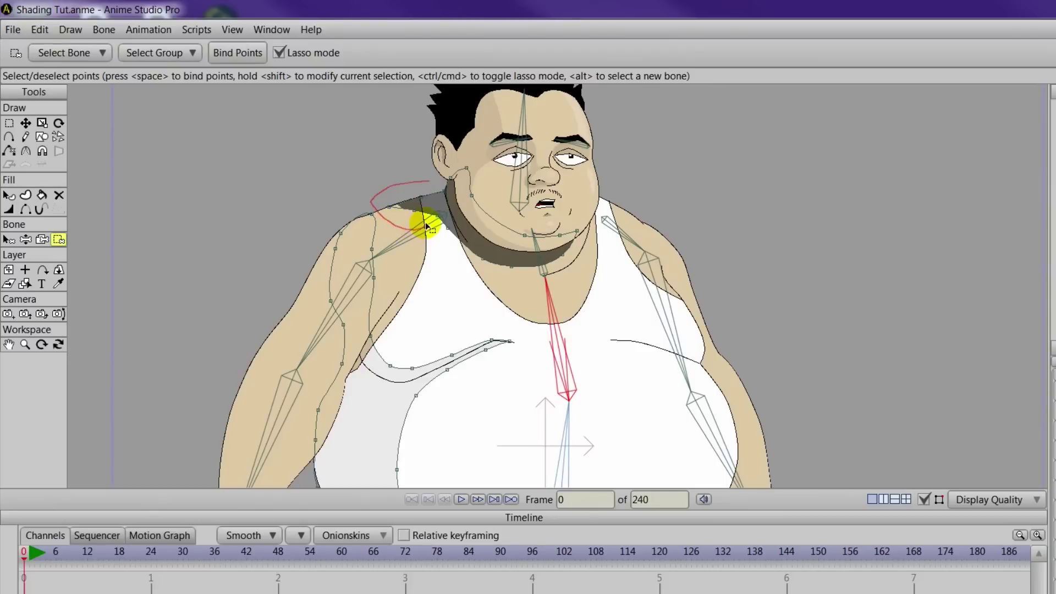
drag(427, 221, 424, 177)
click(237, 52)
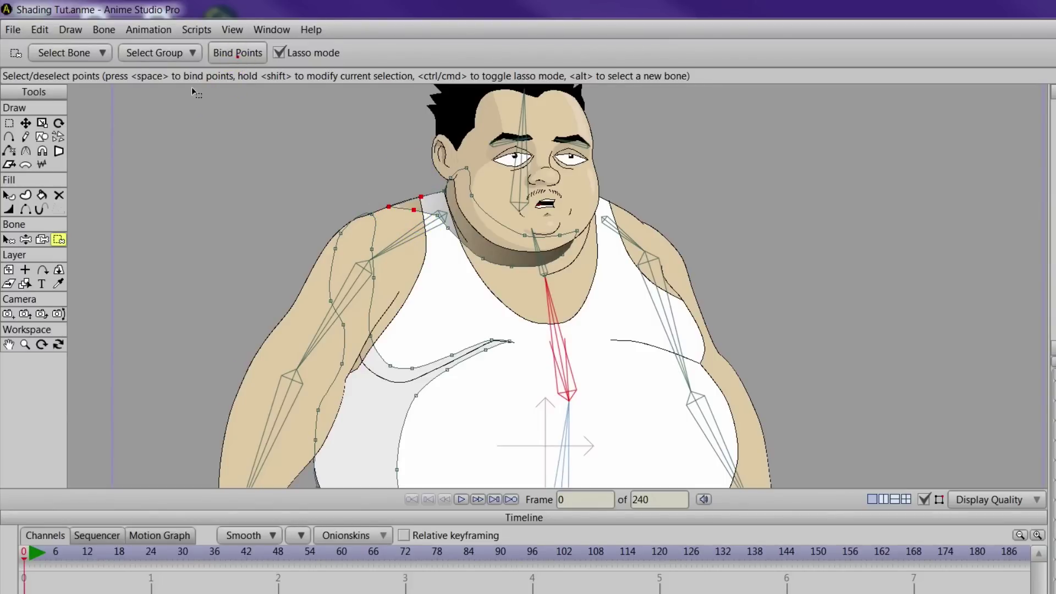
Move the head and UpperSpine bones with Manipulate Bones to check the neck and shoulder shading
click(25, 240)
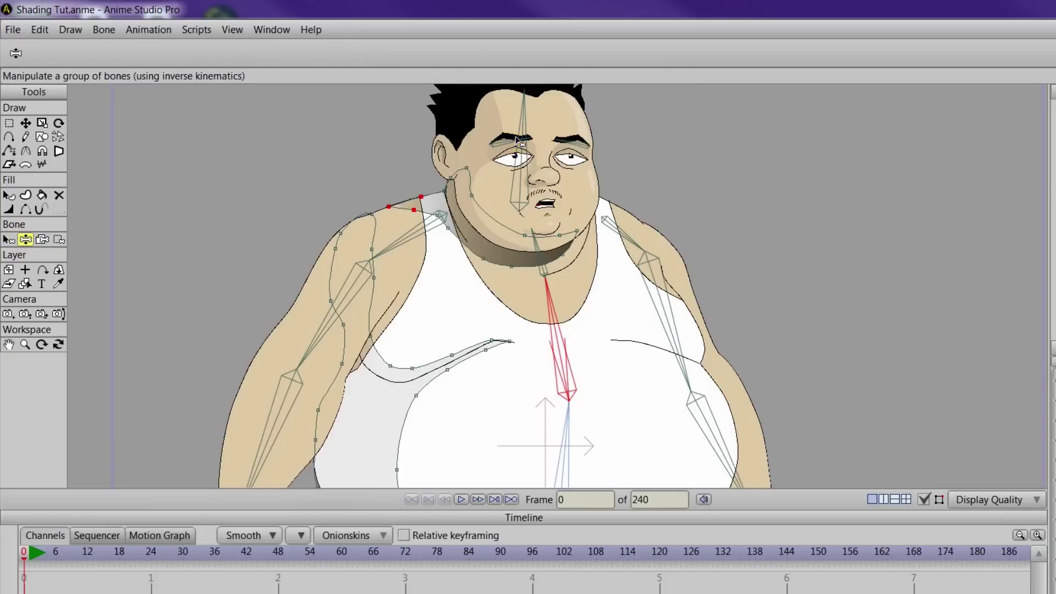
drag(517, 141, 548, 166)
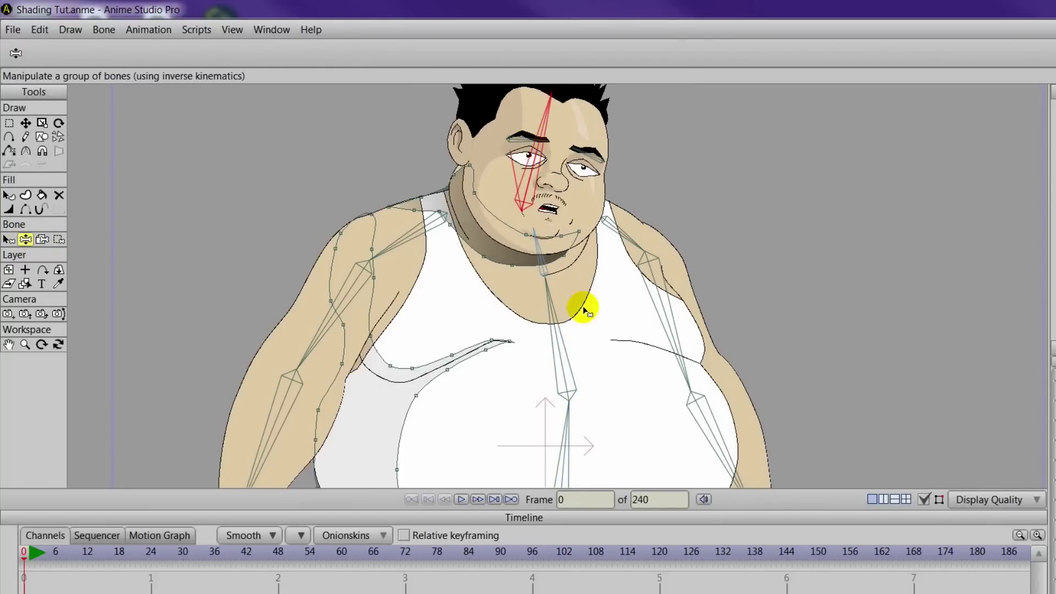
drag(549, 296, 554, 295)
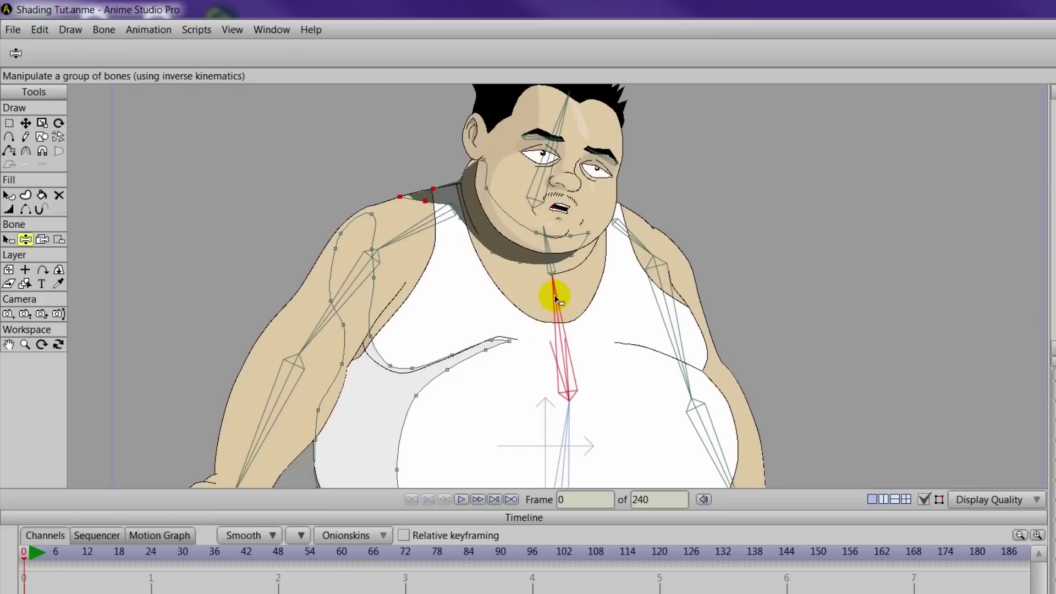
mouse_move(551, 179)
mouse_down()
mouse_move(539, 169)
mouse_move(553, 181)
mouse_up()
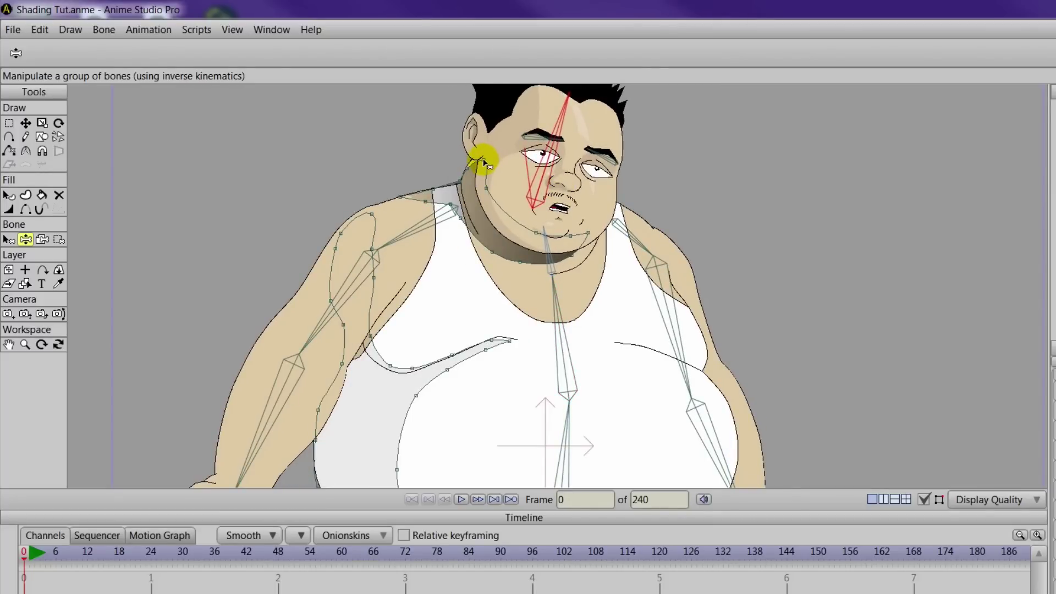
Bind the arm, chest and belly points of Torso Shading to the lower spine bone
click(9, 240)
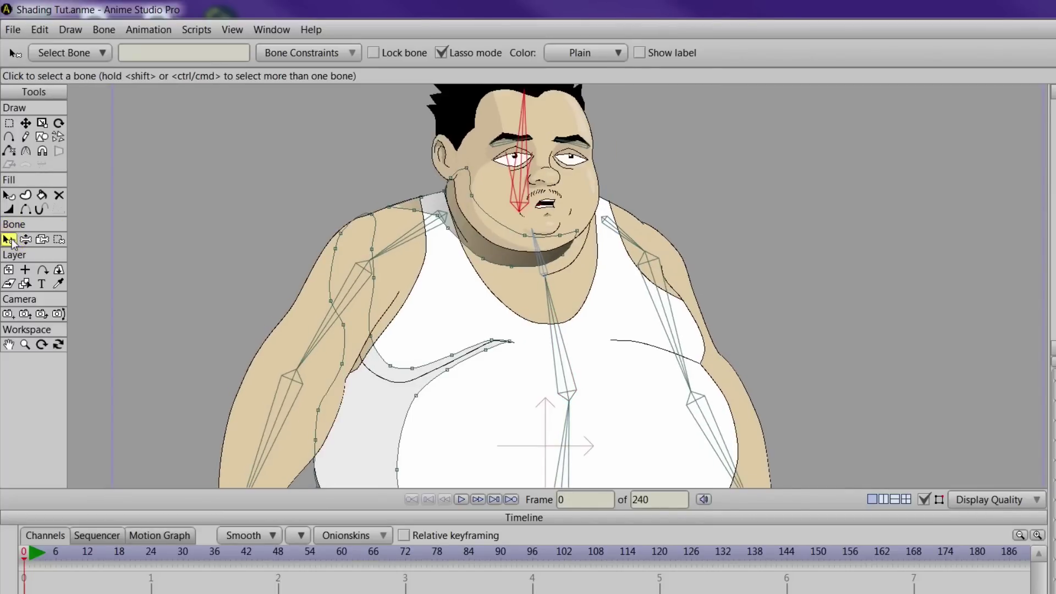
drag(596, 403, 608, 302)
scroll(613, 310, down, 3)
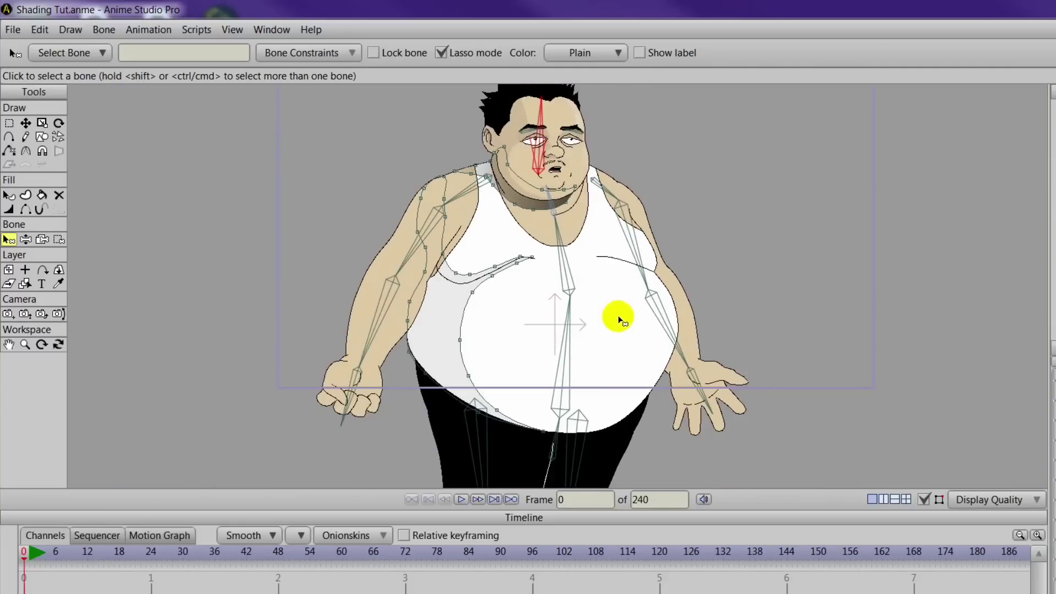
click(566, 357)
click(59, 239)
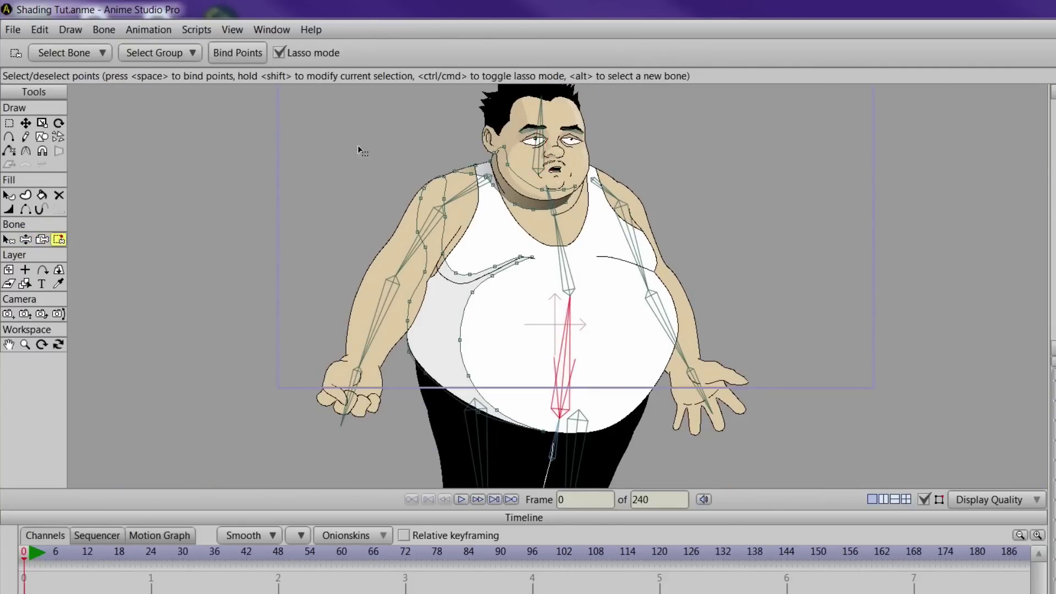
mouse_move(394, 127)
mouse_down()
mouse_move(490, 214)
mouse_move(570, 255)
mouse_move(542, 346)
mouse_move(584, 438)
mouse_move(548, 449)
mouse_move(391, 397)
mouse_move(326, 262)
mouse_move(385, 131)
mouse_up()
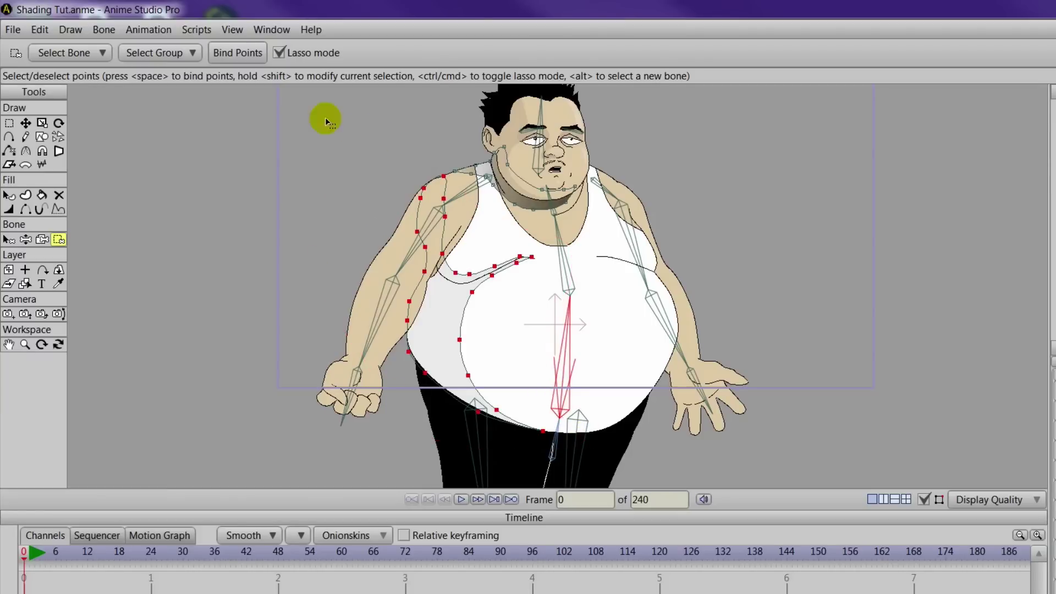
click(237, 53)
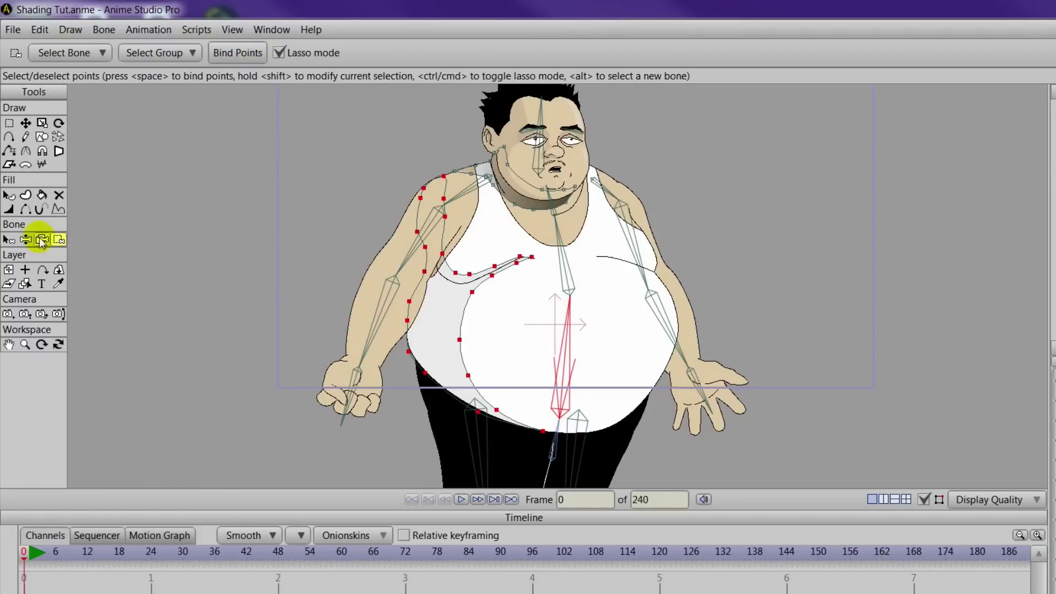
Rebind only the upper arm and chest-fold points of Torso Shading to the UpperSpine bone
click(9, 240)
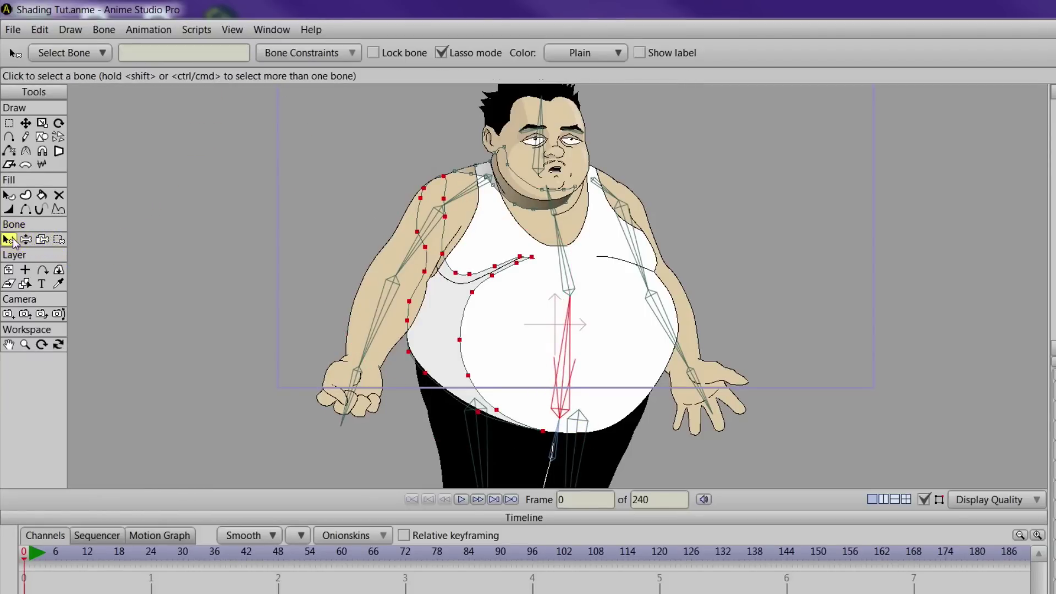
click(566, 260)
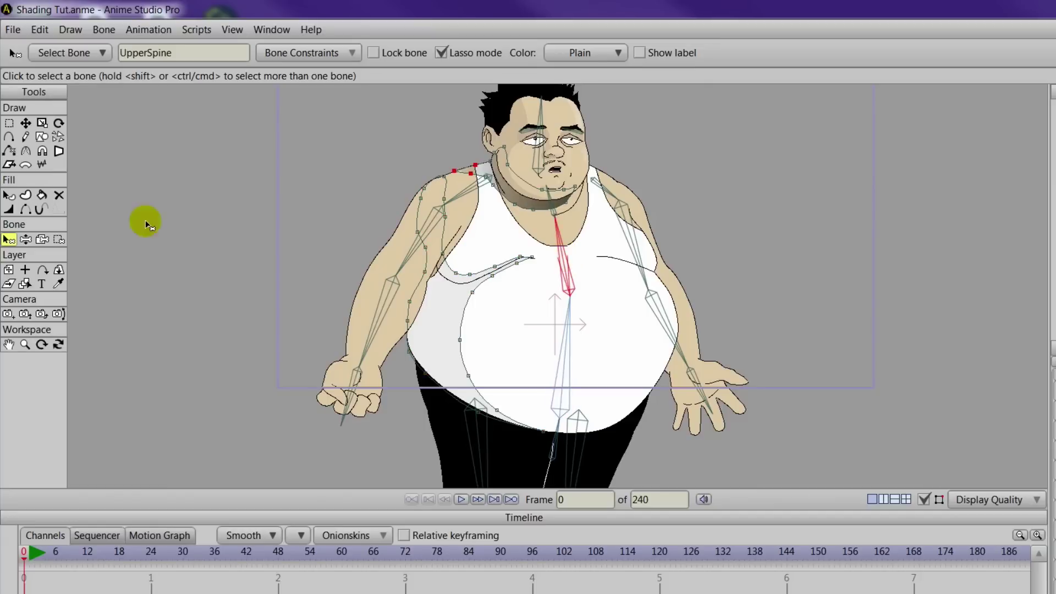
click(59, 239)
click(583, 264)
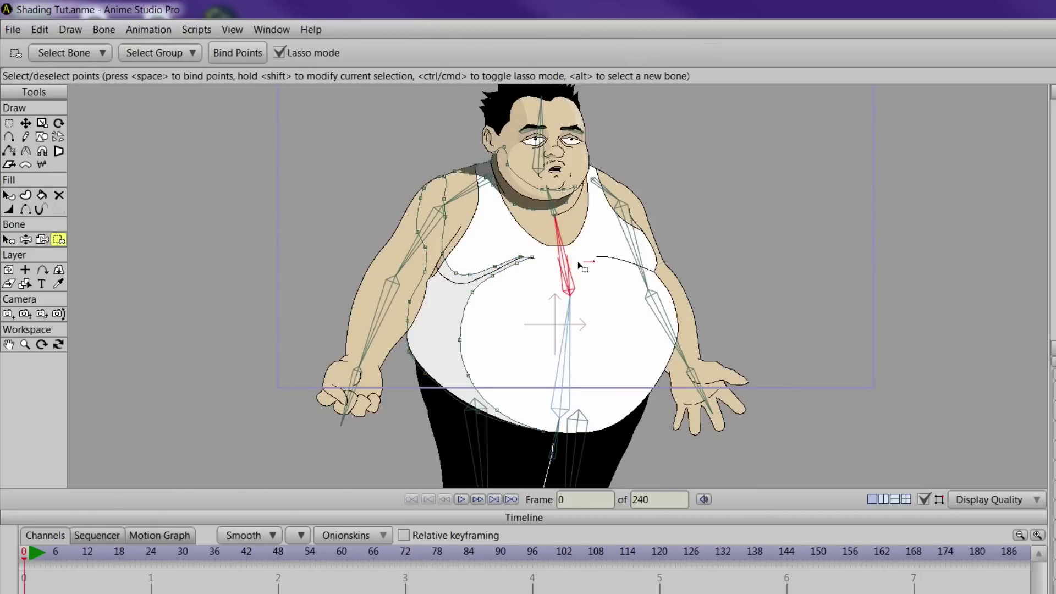
drag(504, 283, 455, 285)
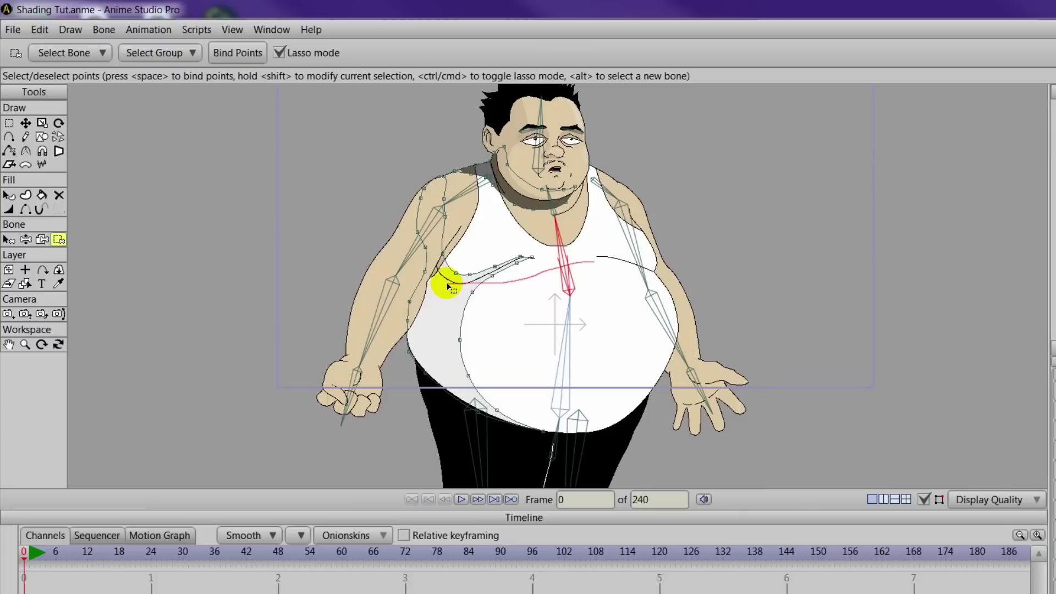
mouse_move(448, 286)
mouse_down()
mouse_move(391, 207)
mouse_move(444, 151)
mouse_move(463, 194)
mouse_move(537, 240)
mouse_move(566, 297)
mouse_up()
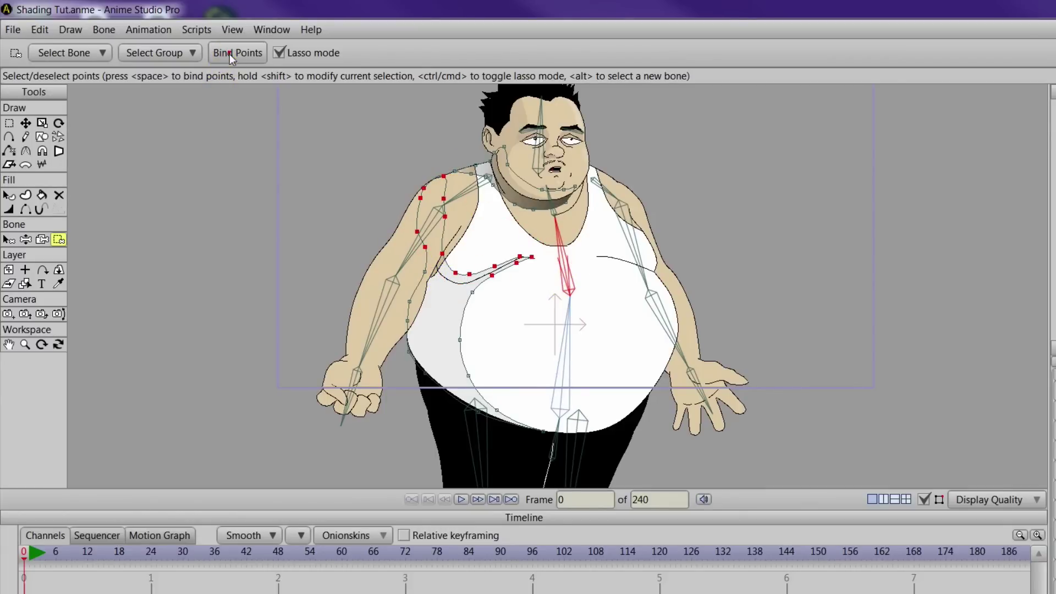
Bend the lower spine and UpperSpine bones with Manipulate Bones to test the torso shading
click(25, 239)
drag(538, 295, 572, 321)
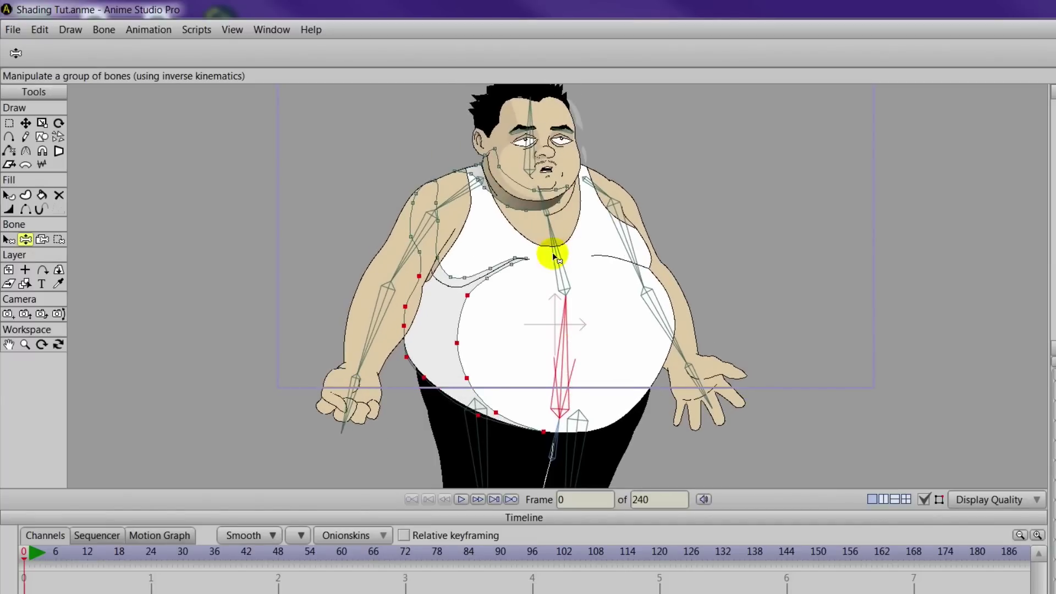
drag(555, 257, 568, 235)
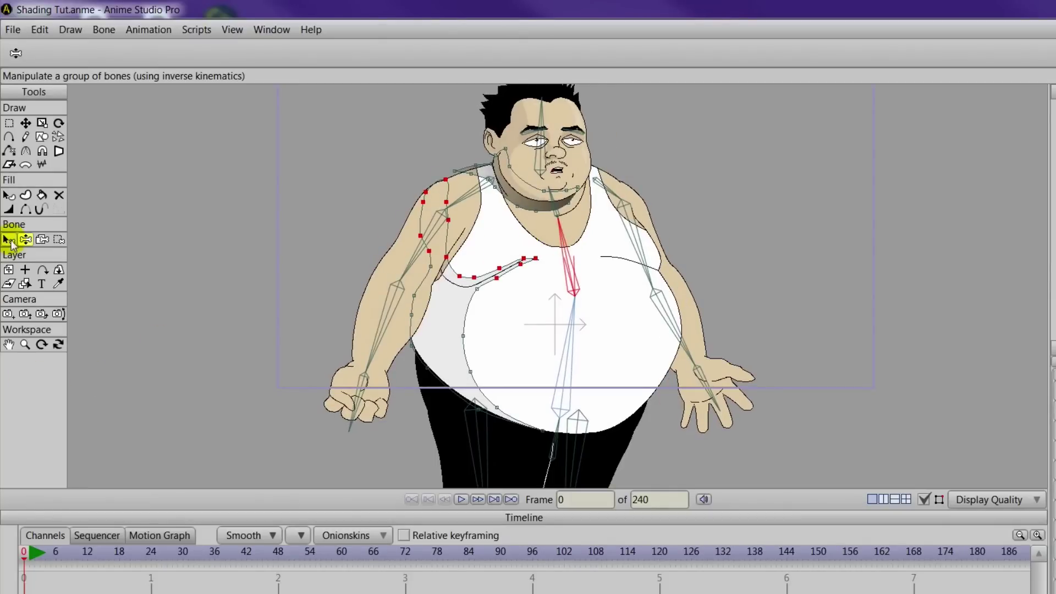
Bind the Face HLs layer to the head bone with the Bind Layer tool
click(8, 240)
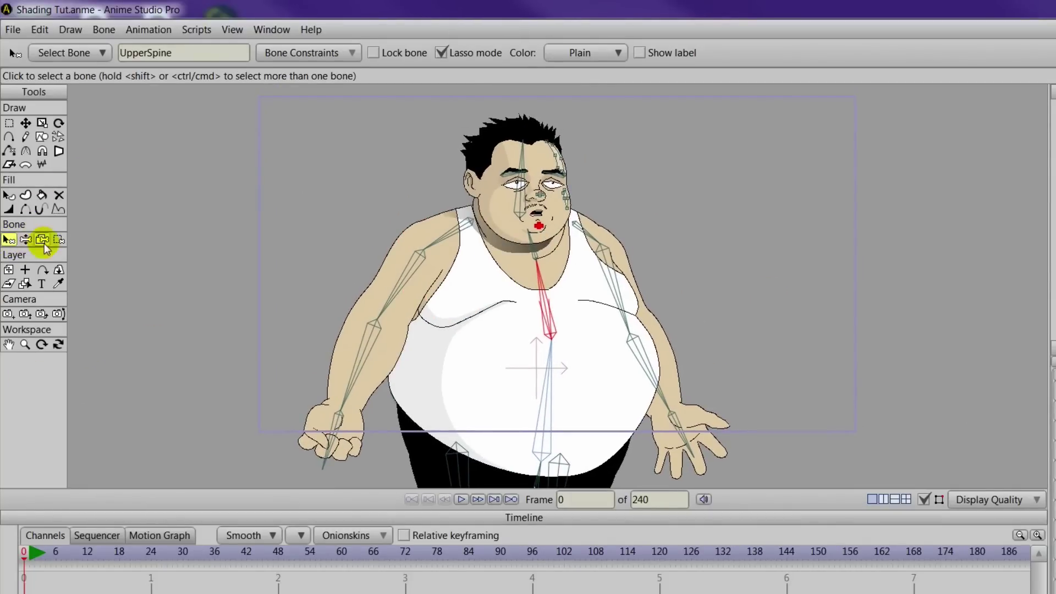
click(43, 239)
click(529, 157)
click(313, 125)
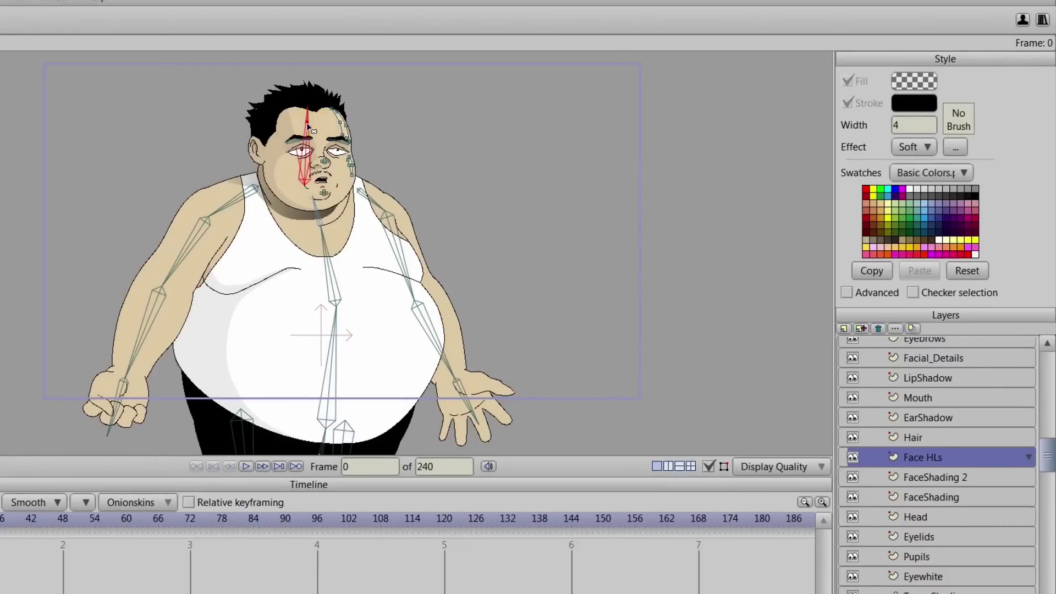
Hide the bone overlay and tilt the head with Manipulate Bones to test the face highlights
scroll(384, 229, up, 3)
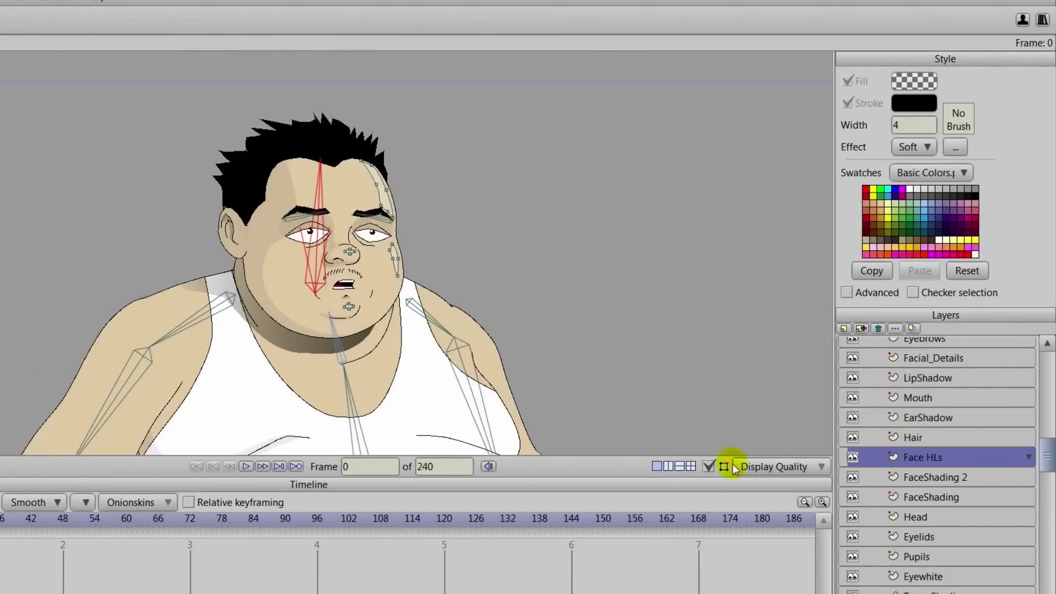
click(710, 466)
click(128, 198)
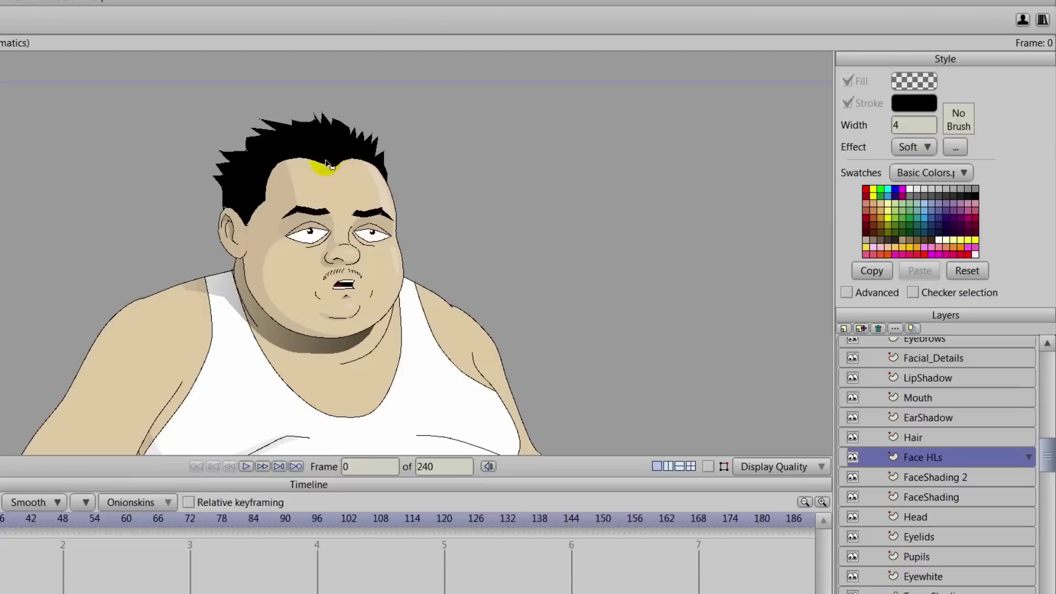
drag(326, 164, 339, 258)
click(224, 268)
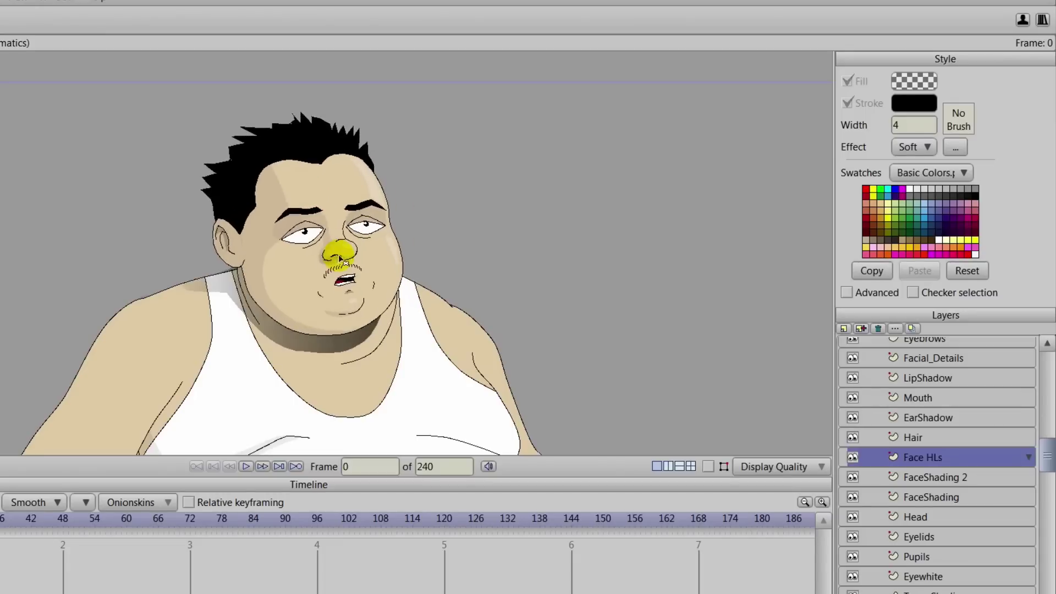
mouse_move(325, 367)
mouse_down()
mouse_move(351, 370)
mouse_move(323, 369)
mouse_up()
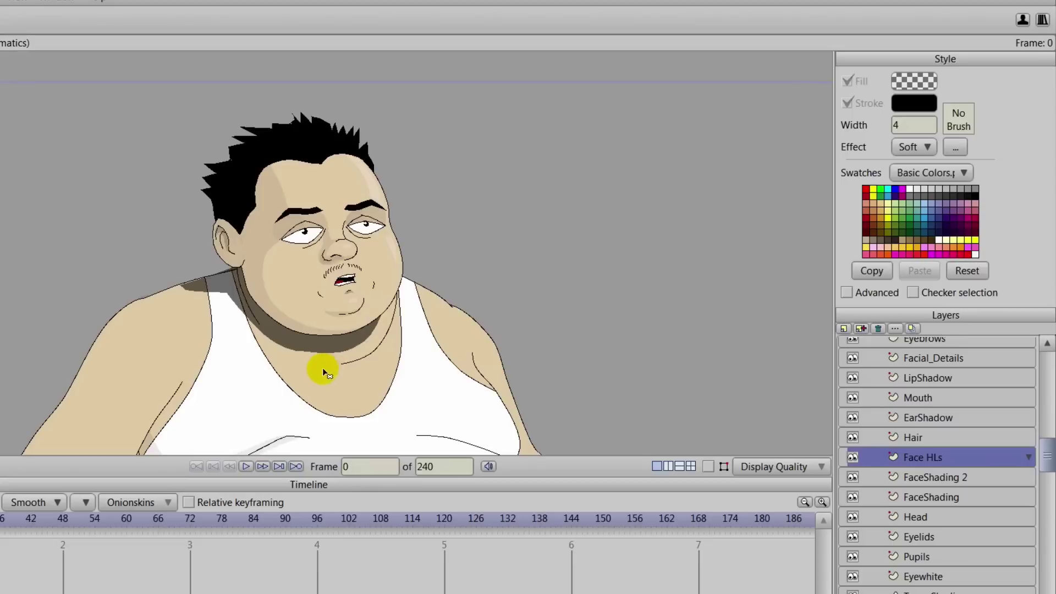
Restore the bone overlay and bend the neck and UpperSpine bones to test how the neck shading follows
click(708, 468)
drag(387, 365, 394, 315)
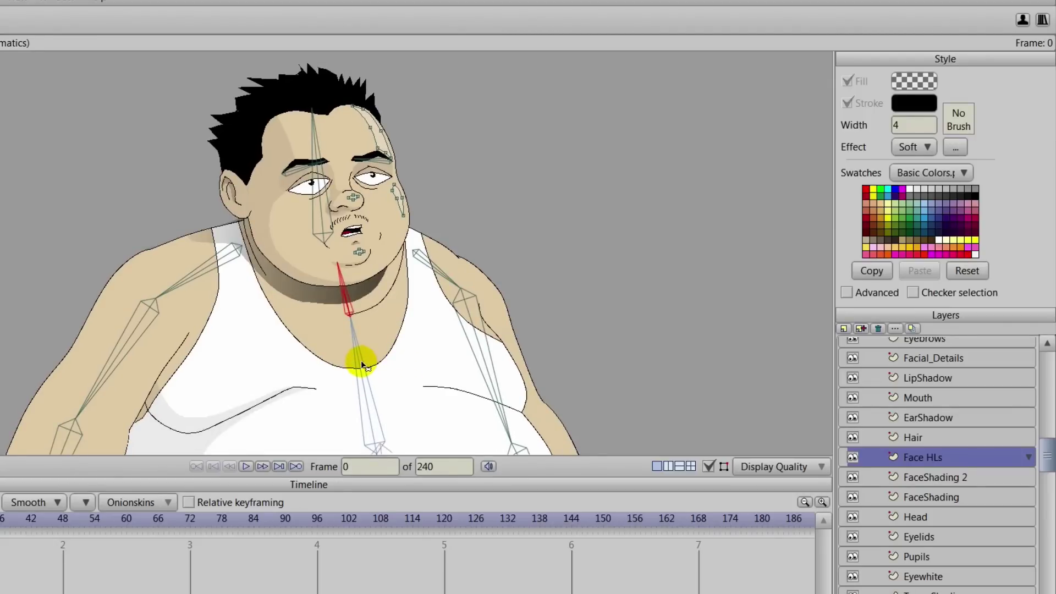
drag(362, 364, 385, 361)
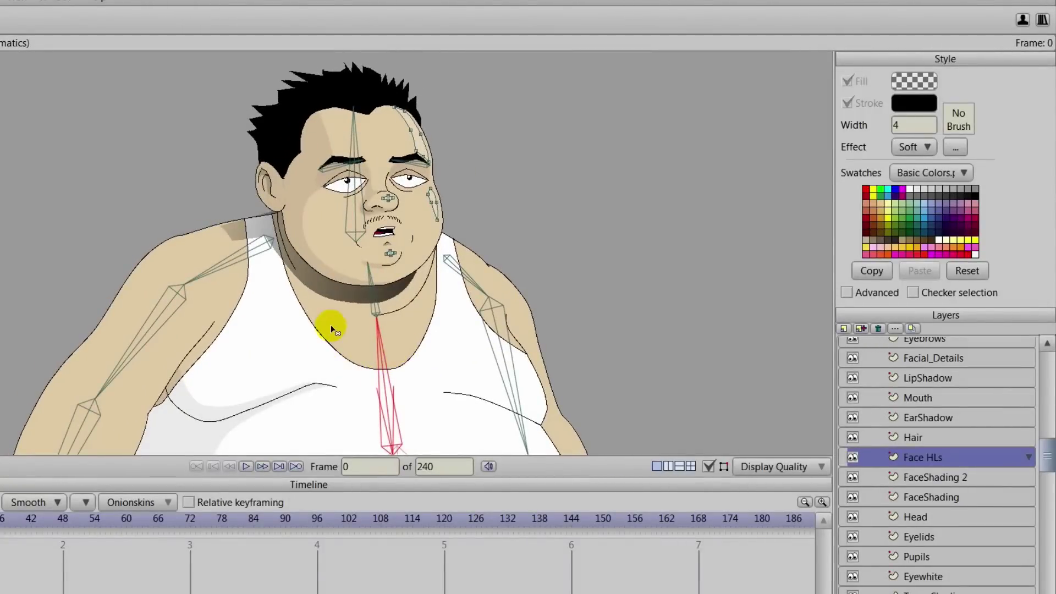
Select the neck shadow shape in the Torso Shading layer and cut it from that layer
alt+right_click(214, 282)
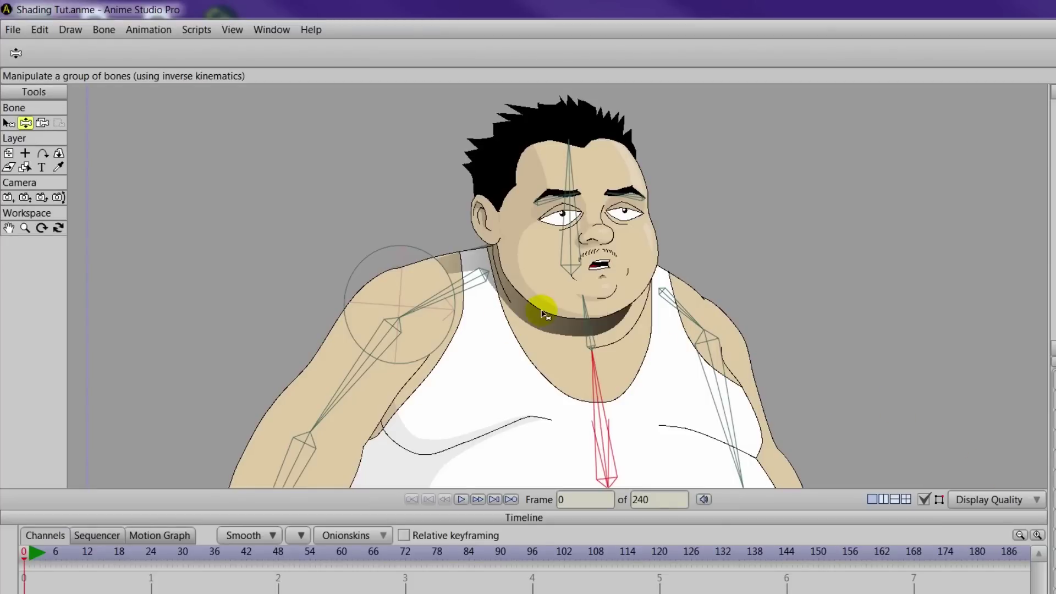
ctrl+alt+click(520, 315)
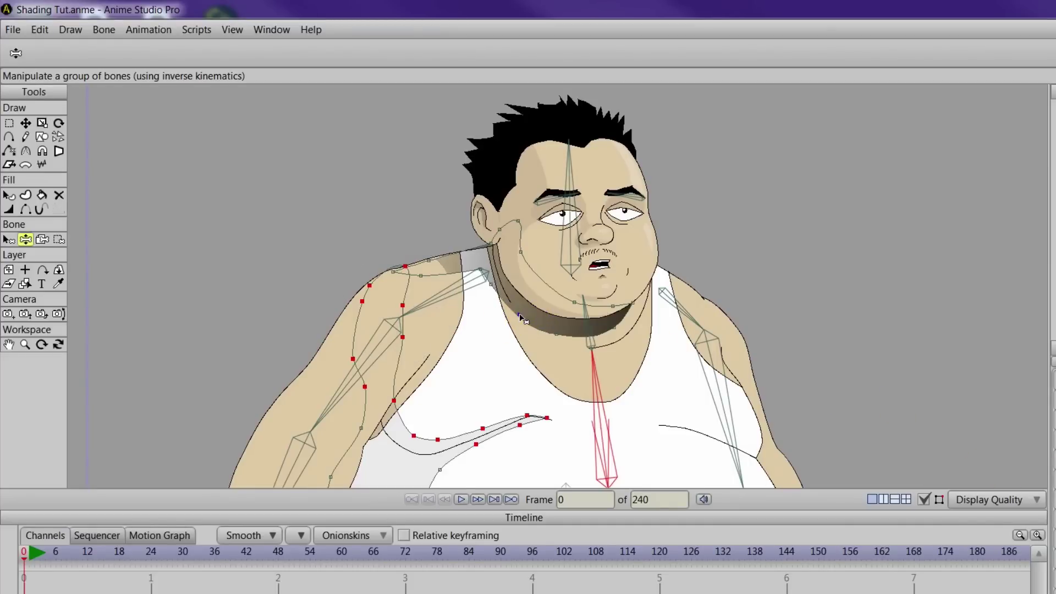
click(9, 123)
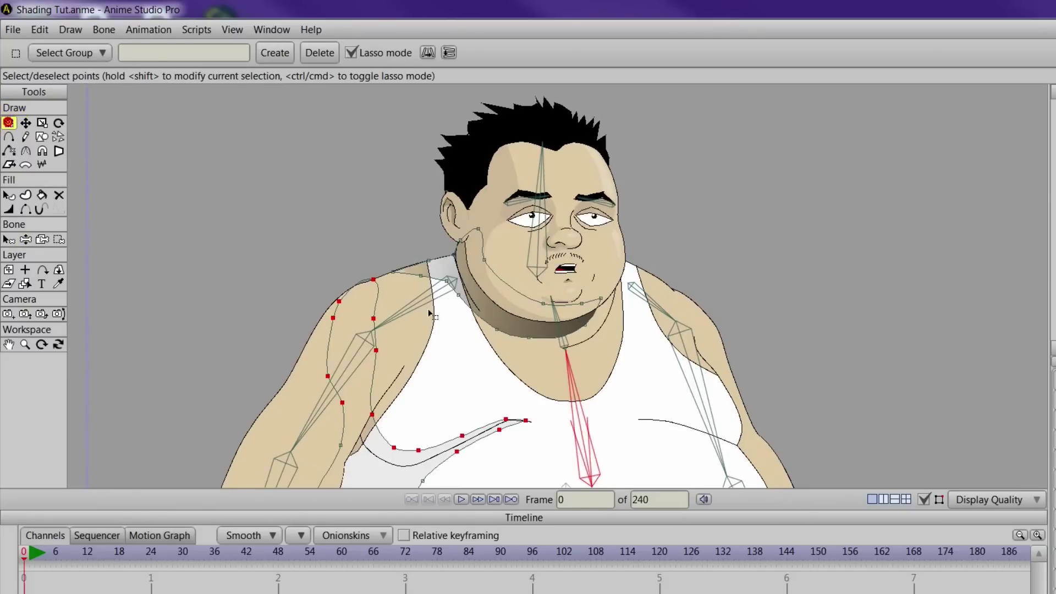
click(482, 319)
click(481, 319)
key(Delete)
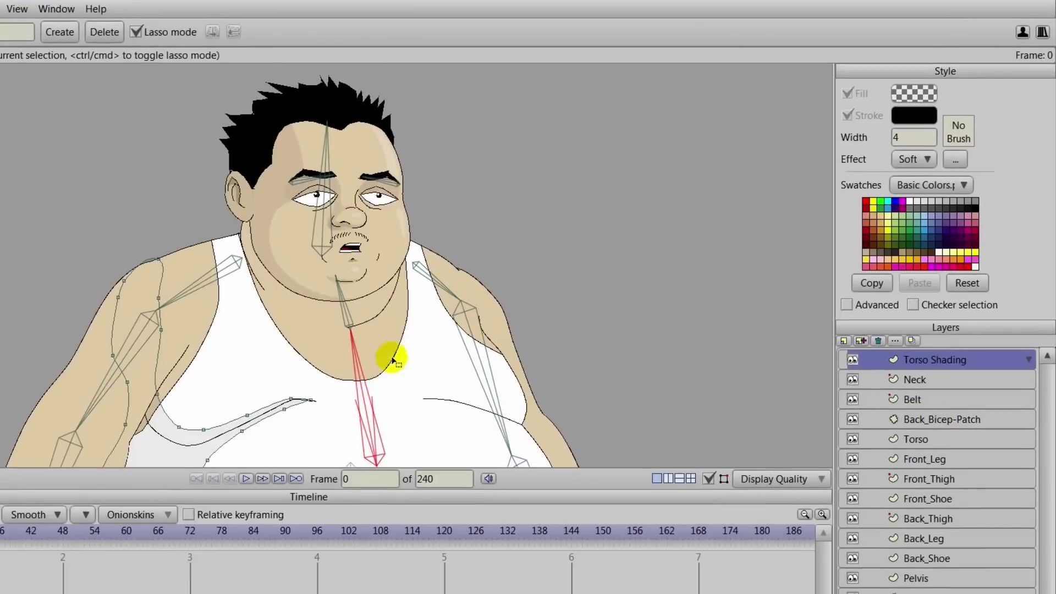
Add a new vector layer directly above Torso-Patch and name it NeckShadow
alt+right_click(171, 328)
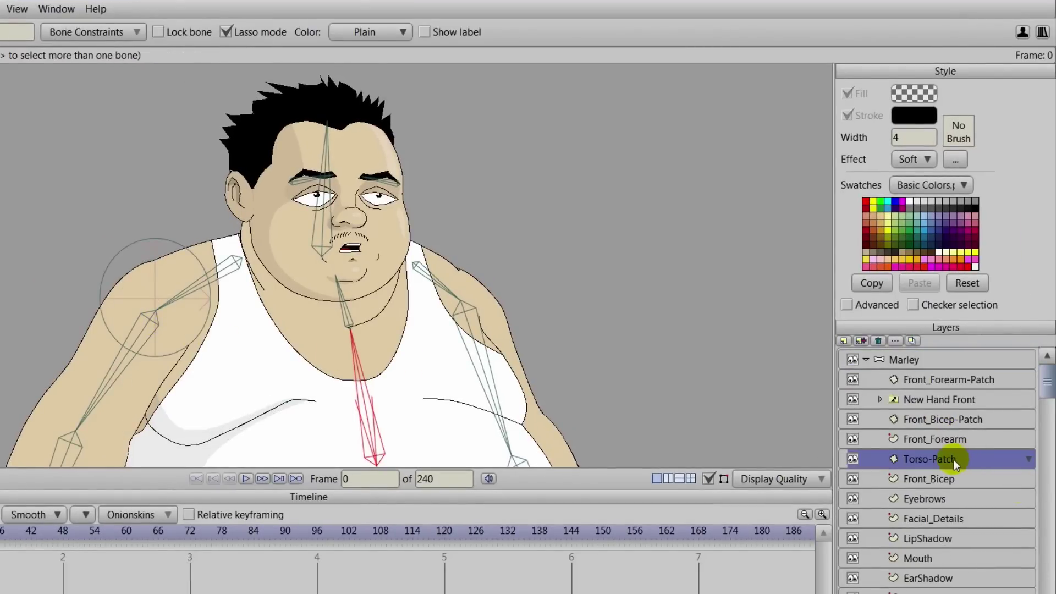
click(844, 341)
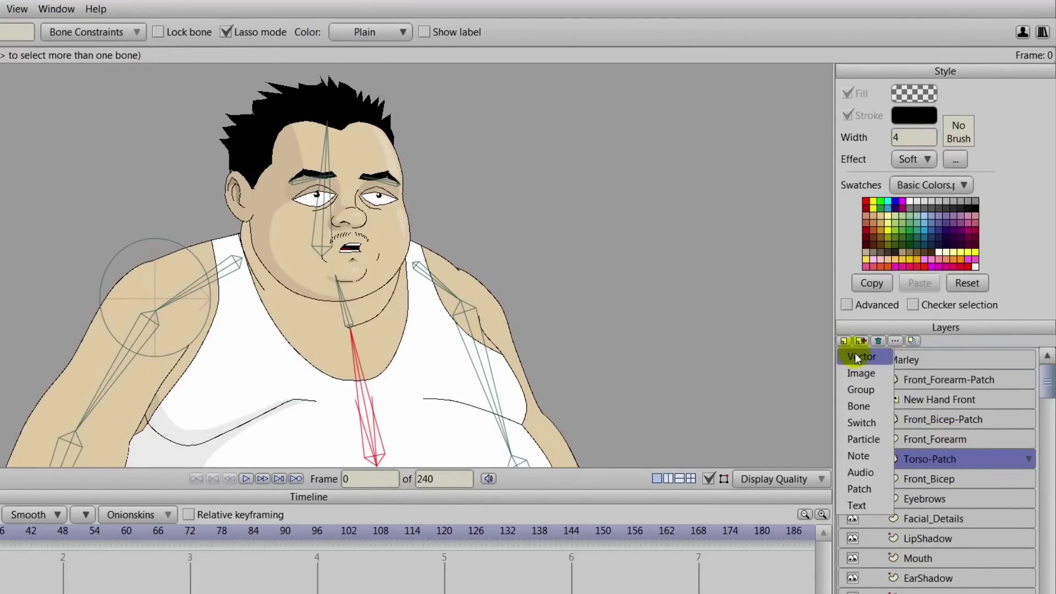
click(856, 357)
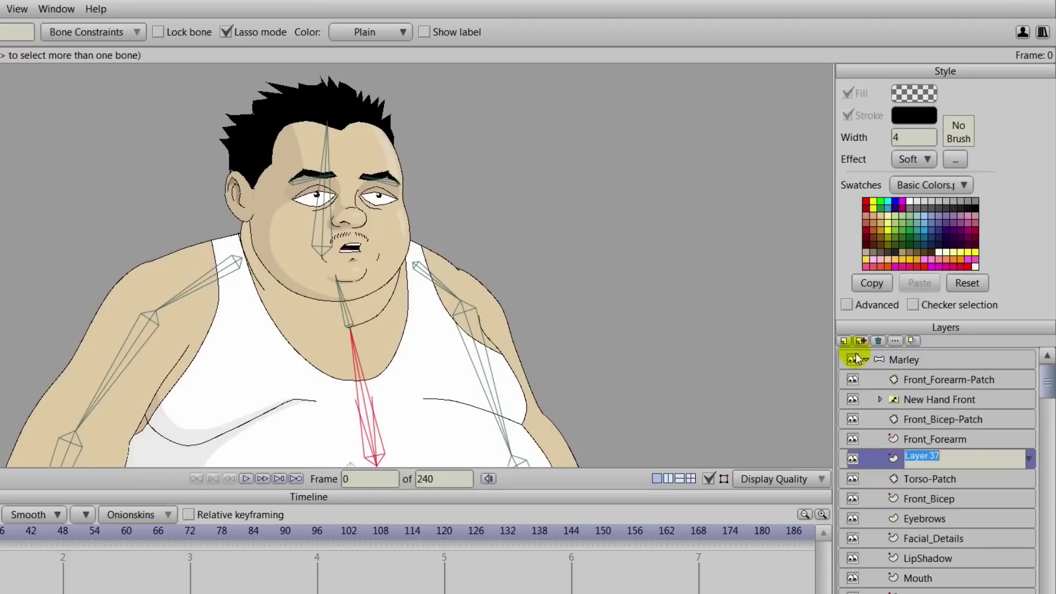
text(Necj)
text(k)
text(Shadow)
key(Return)
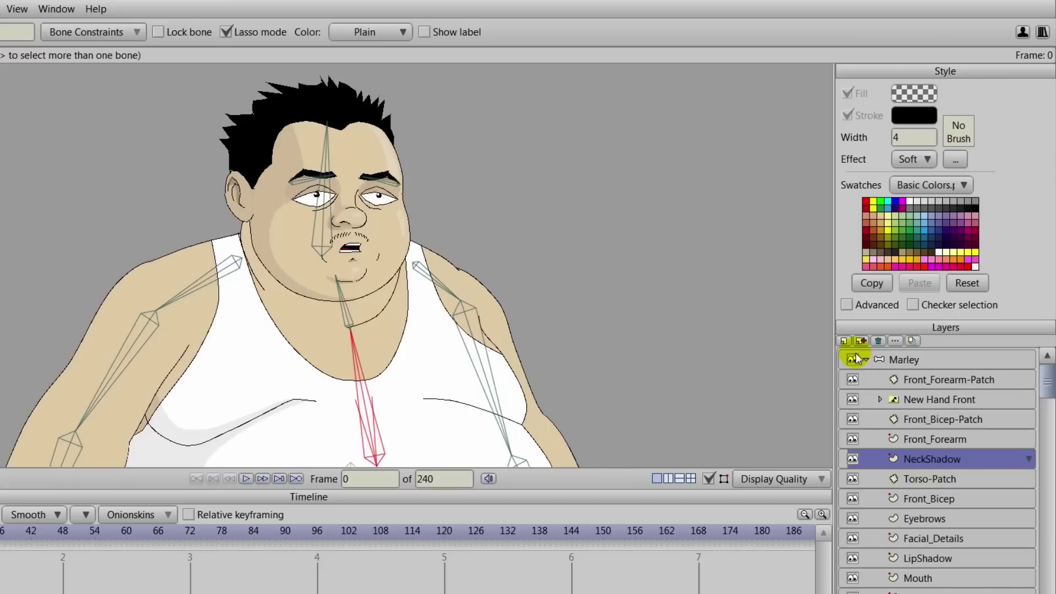
Paste the neck shadow shape into NeckShadow and move the layer down the stack so it sits behind the head
key(t)
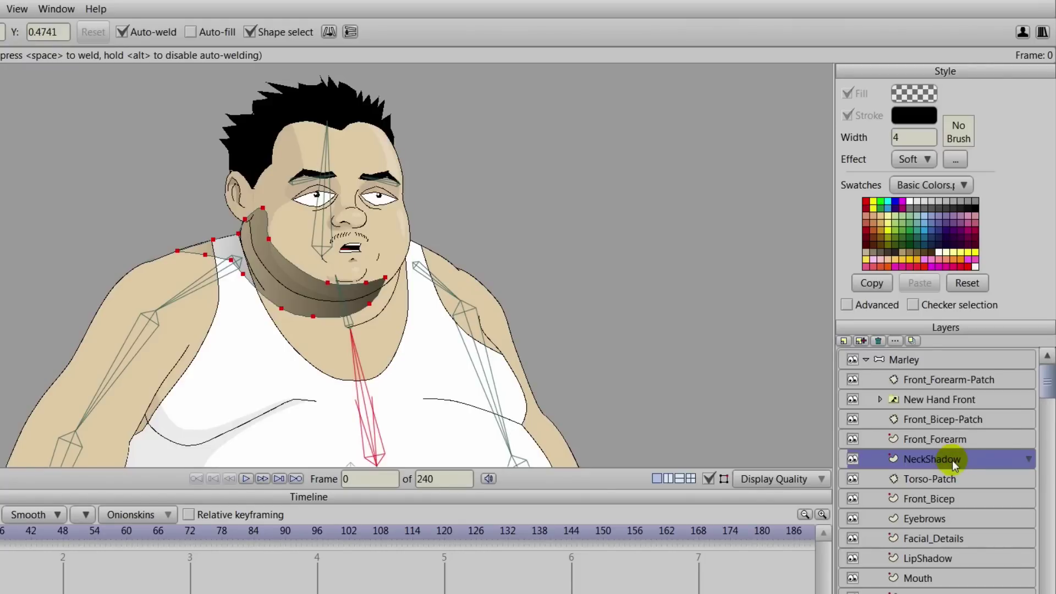
mouse_move(952, 460)
mouse_down()
mouse_move(949, 593)
mouse_move(937, 554)
mouse_move(937, 593)
mouse_up()
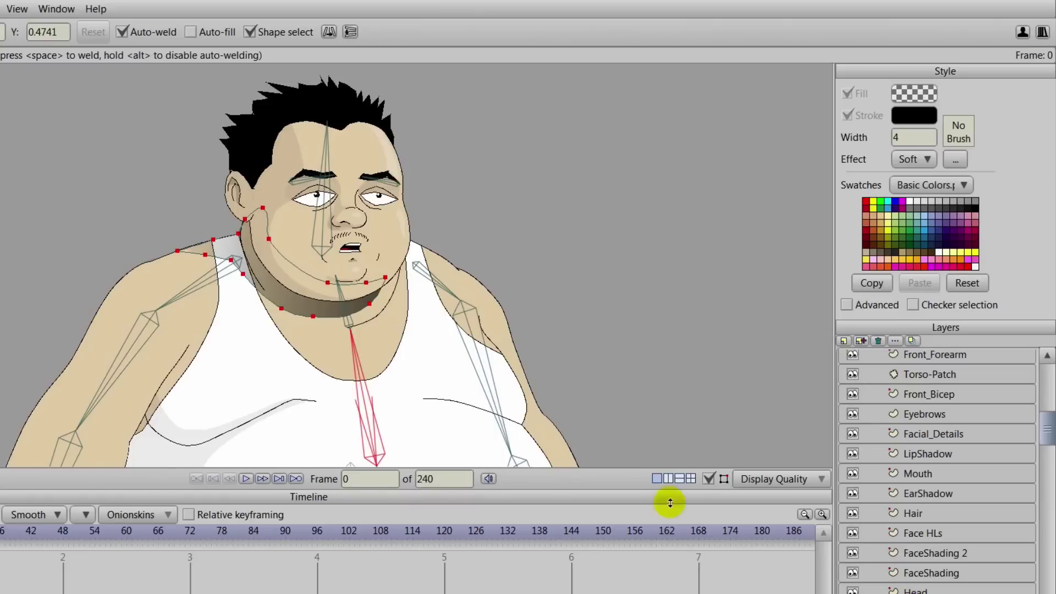
drag(543, 446, 580, 438)
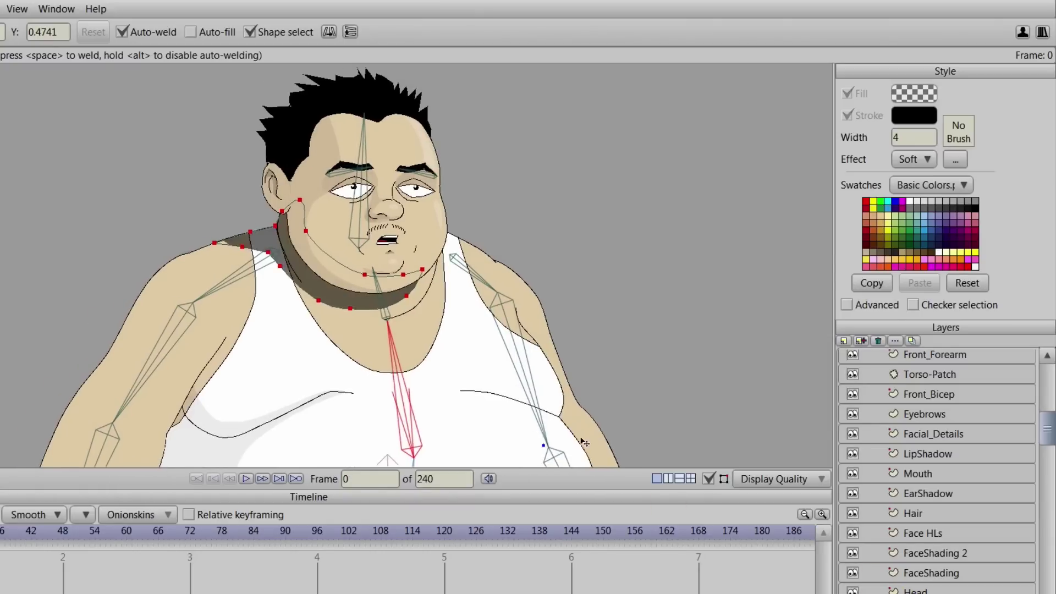
Shrink the Torso-Patch layer to about 0.986 by 1.050 scale, reposition it lower on the shoulder, and render a preview
alt+right_click(202, 308)
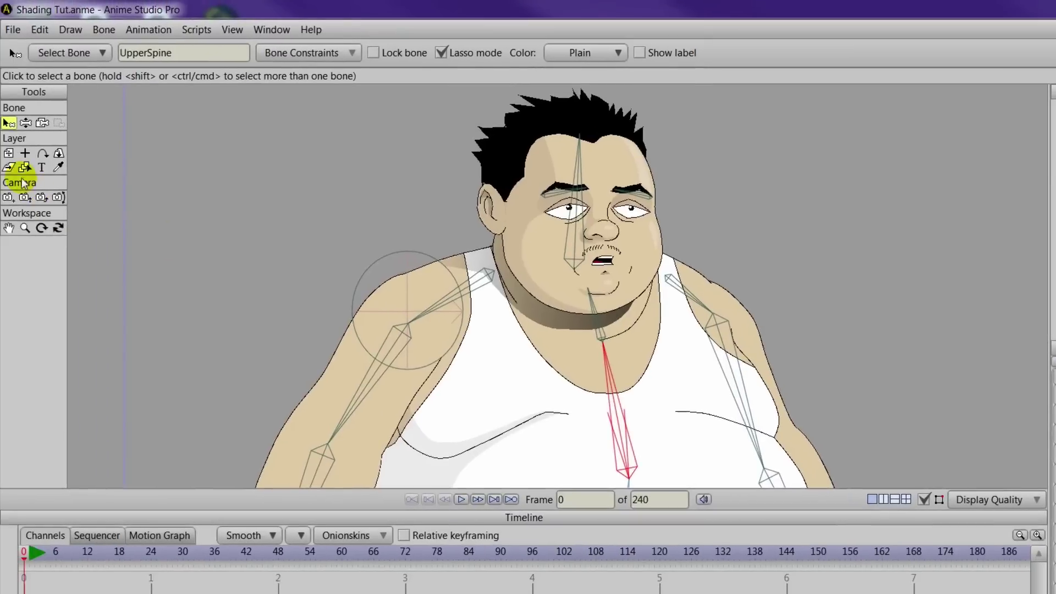
click(8, 153)
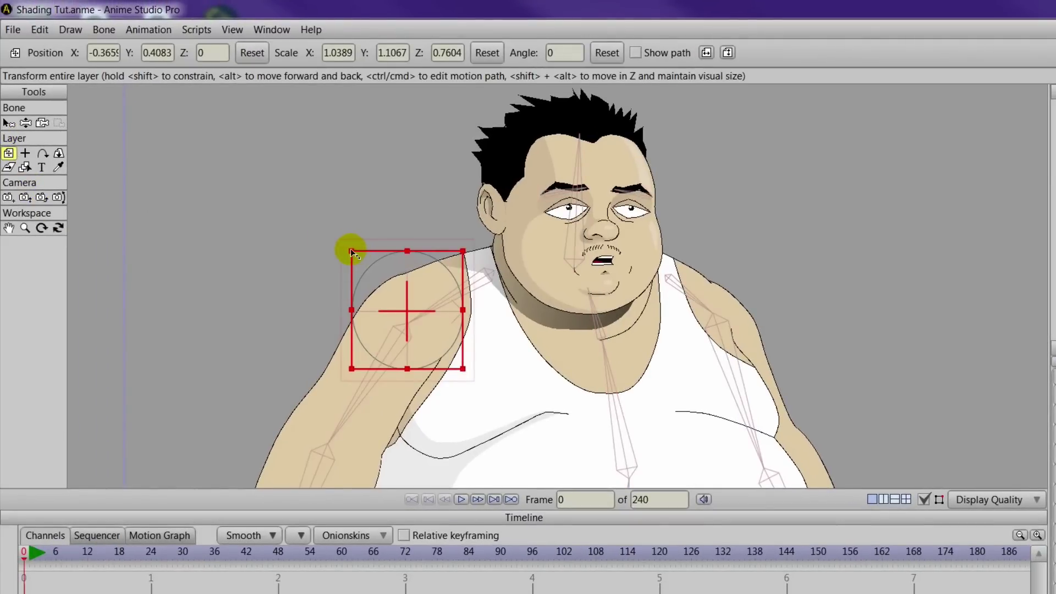
drag(401, 289, 391, 295)
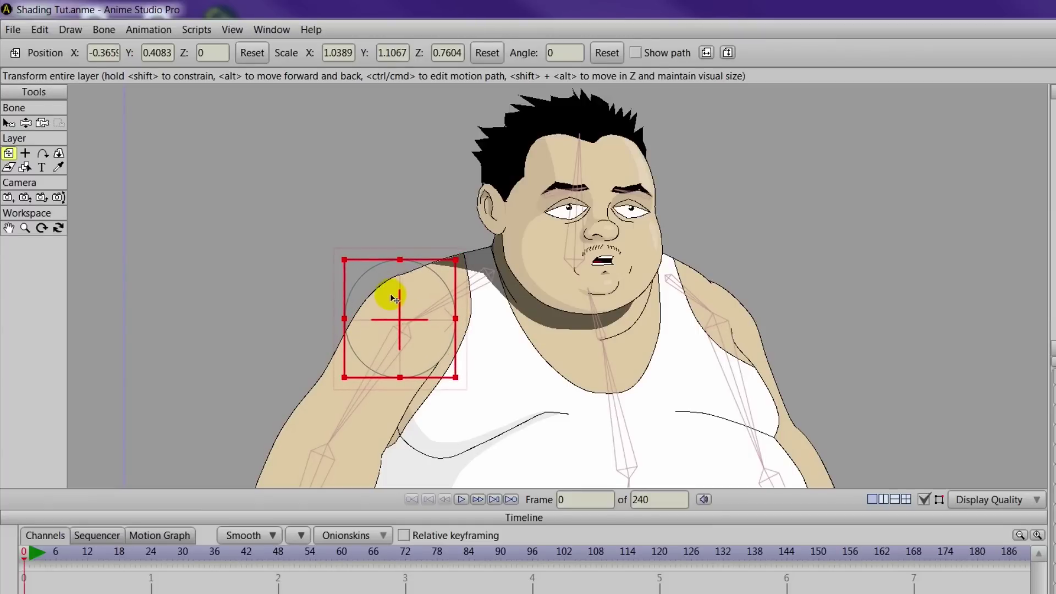
drag(345, 260, 348, 265)
drag(389, 301, 395, 311)
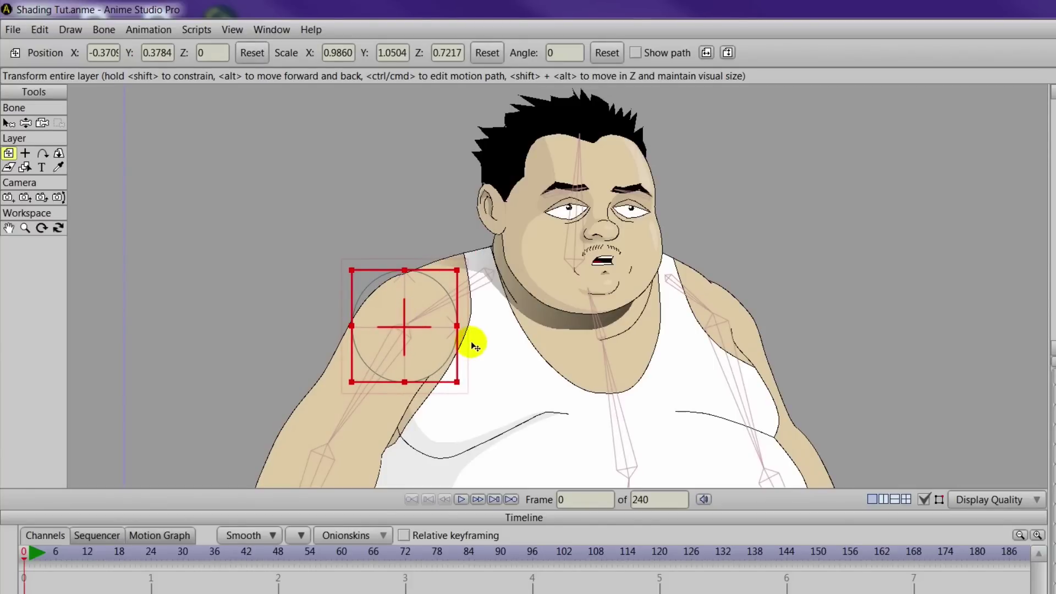
key(ctrl+r)
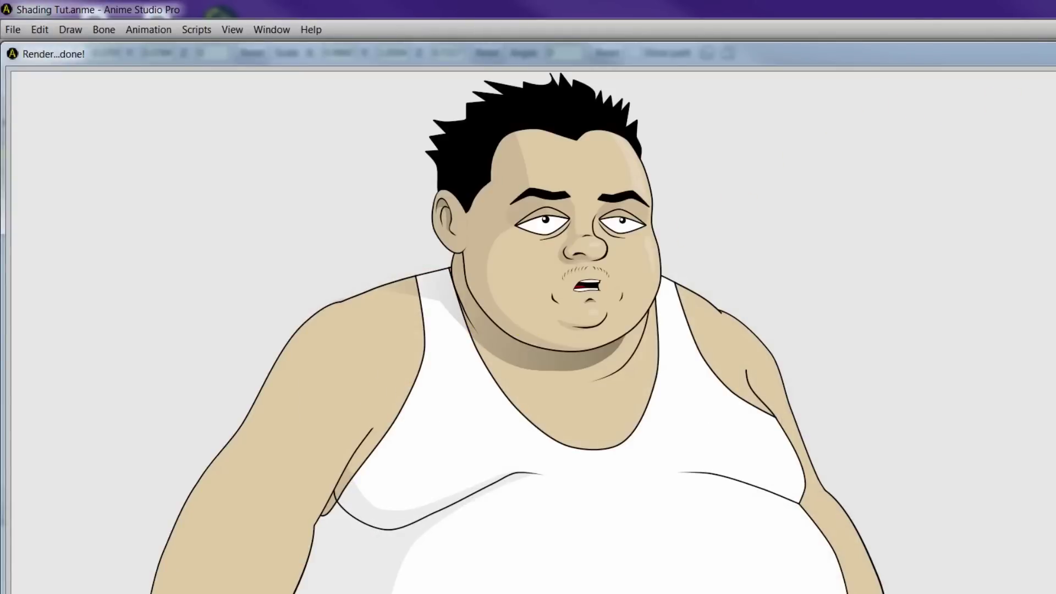
key(Escape)
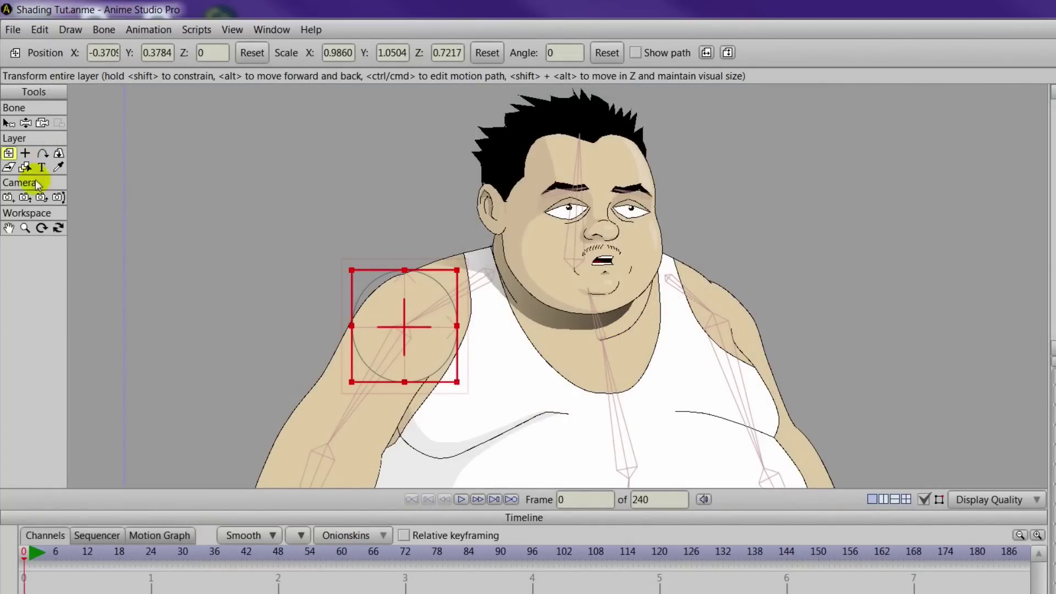
Bind all NeckShadow points to the neck bone, bending the UpperSpine bone before and after to test the shadow
click(25, 123)
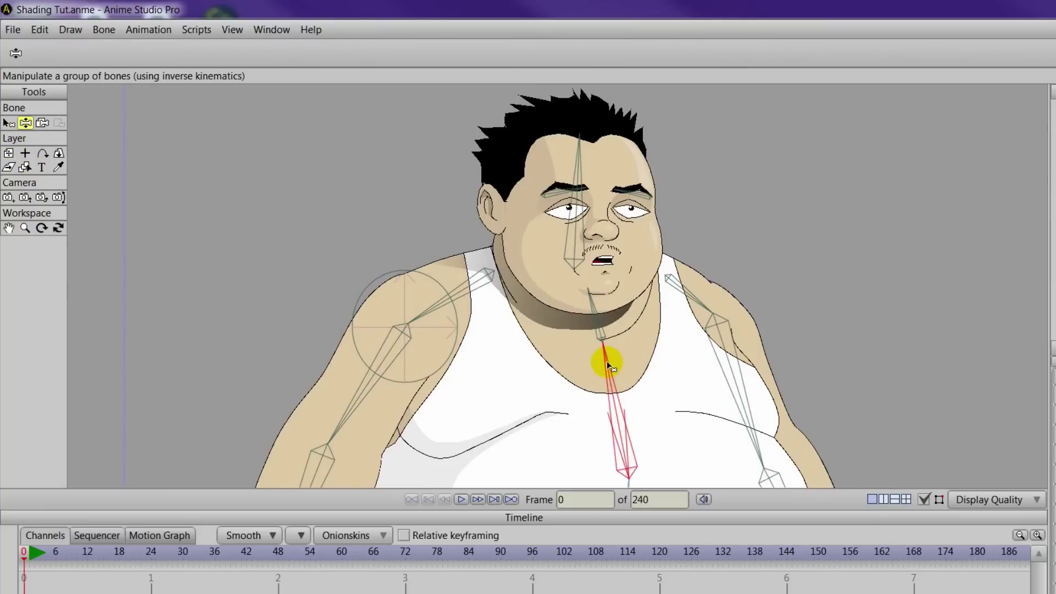
mouse_move(606, 361)
mouse_down()
mouse_move(659, 368)
mouse_move(569, 351)
mouse_move(643, 361)
mouse_move(574, 359)
mouse_move(632, 358)
mouse_move(596, 358)
mouse_up()
click(9, 123)
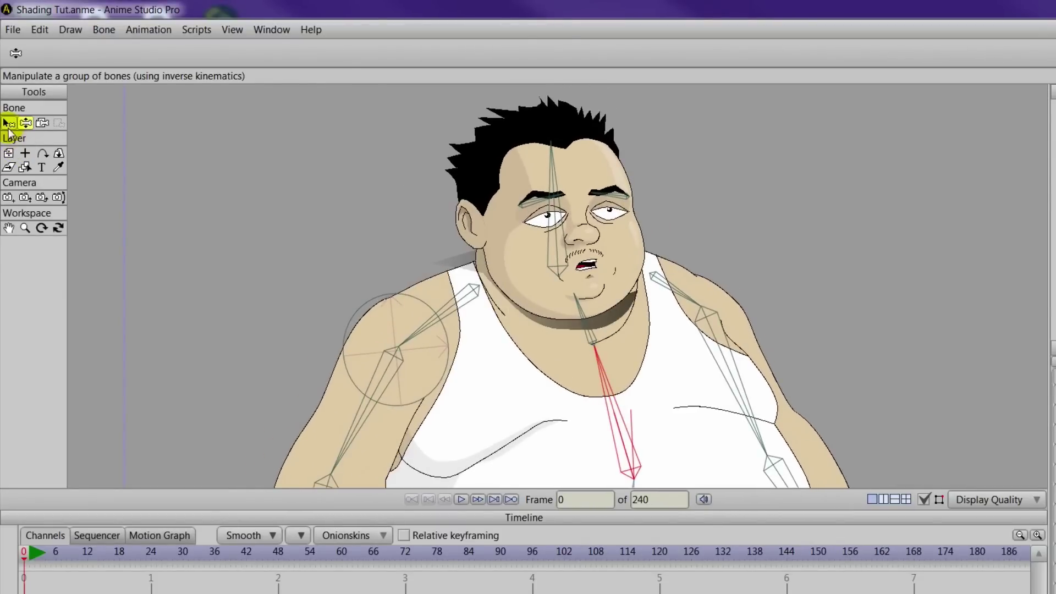
click(610, 322)
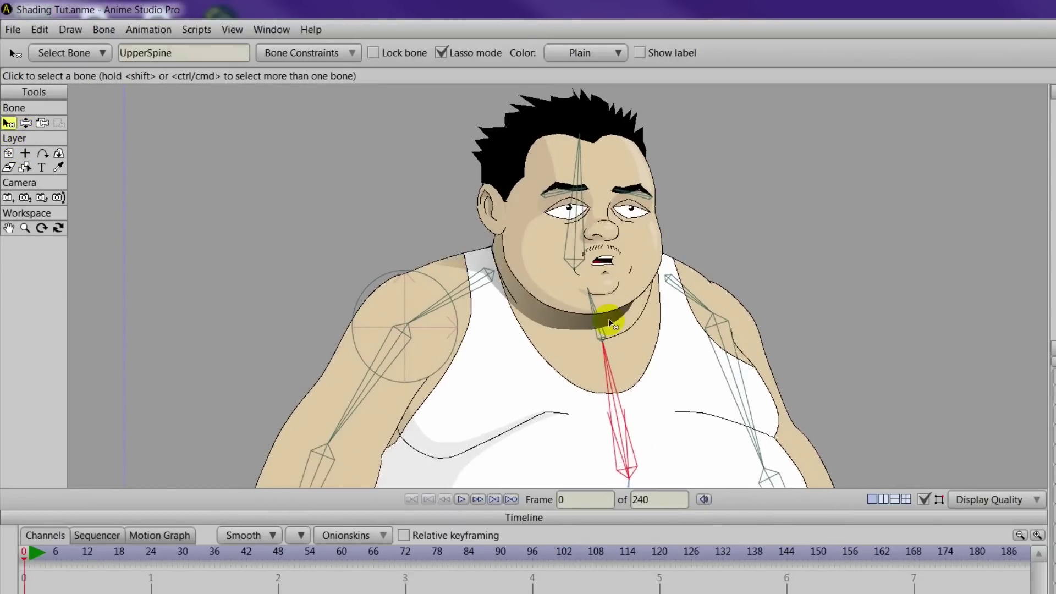
click(567, 319)
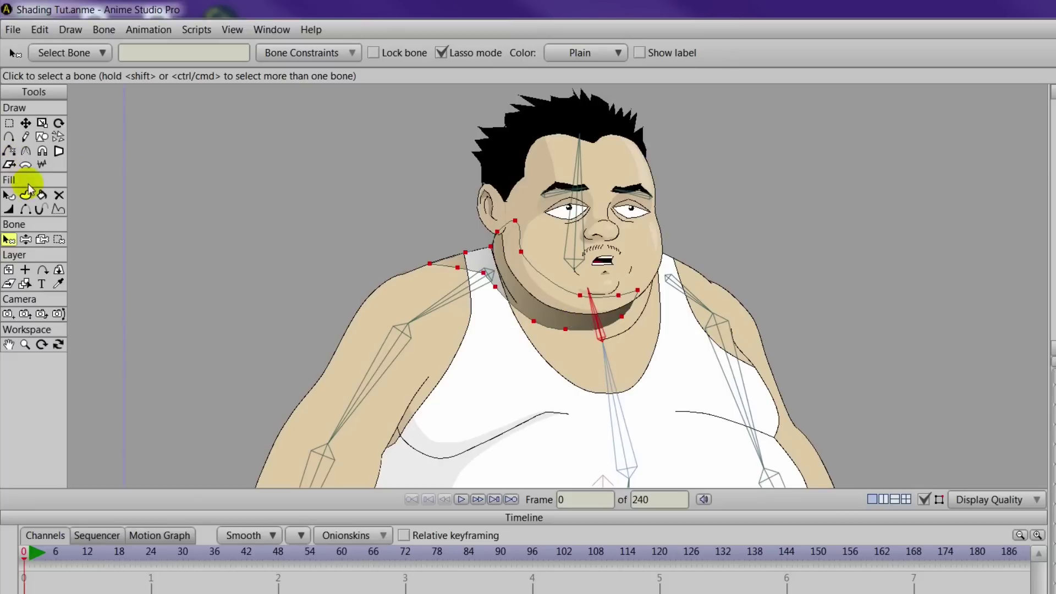
click(59, 241)
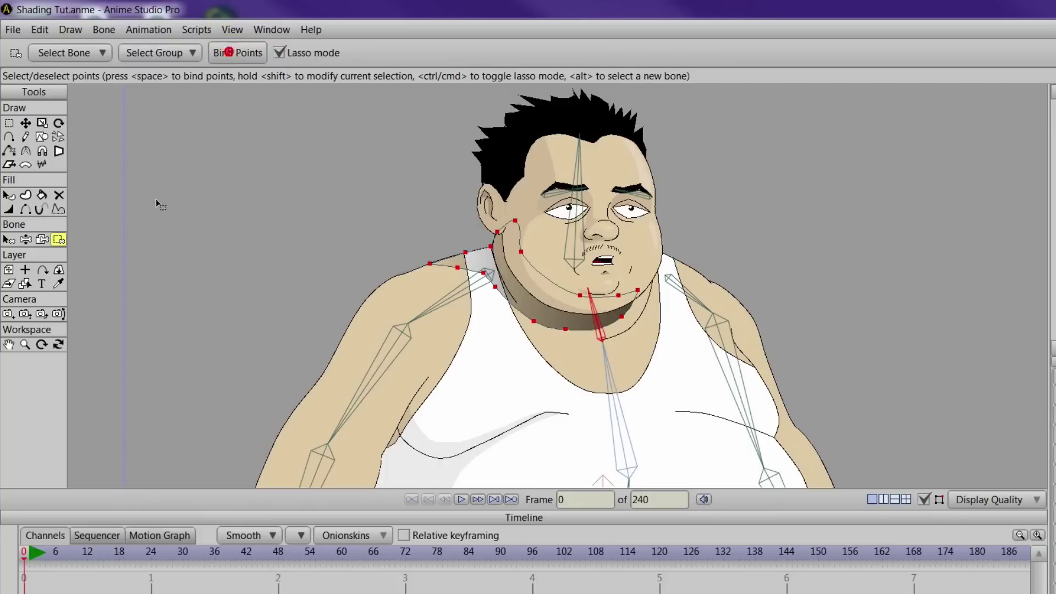
click(25, 240)
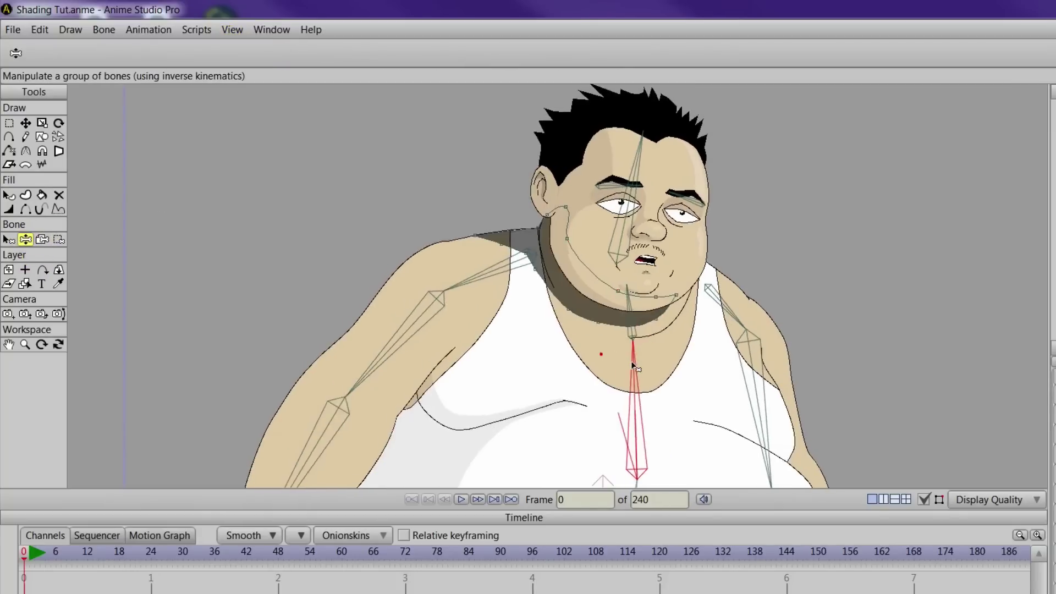
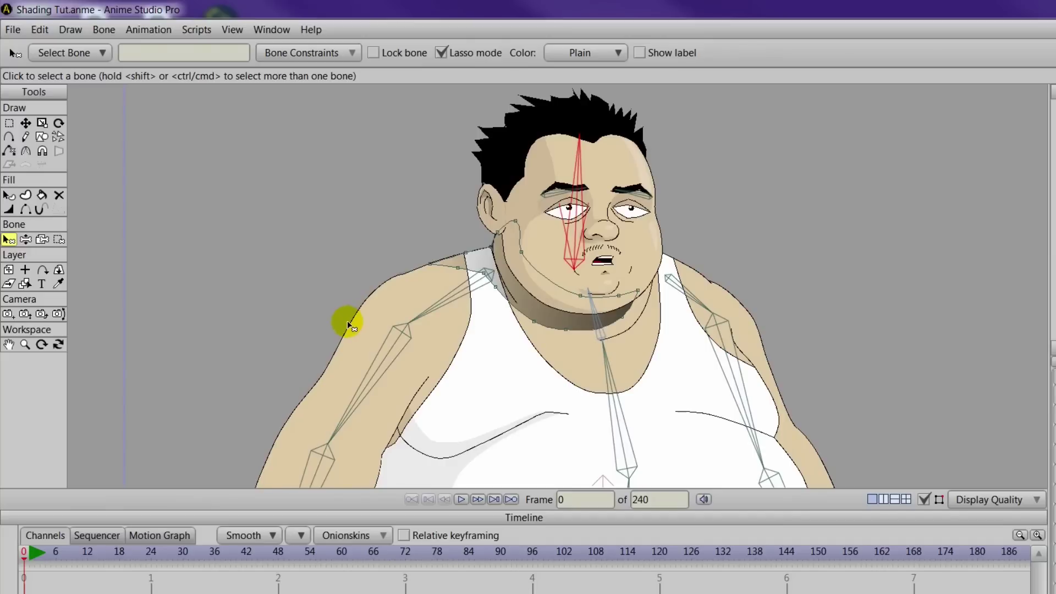
key(ctrl+z)
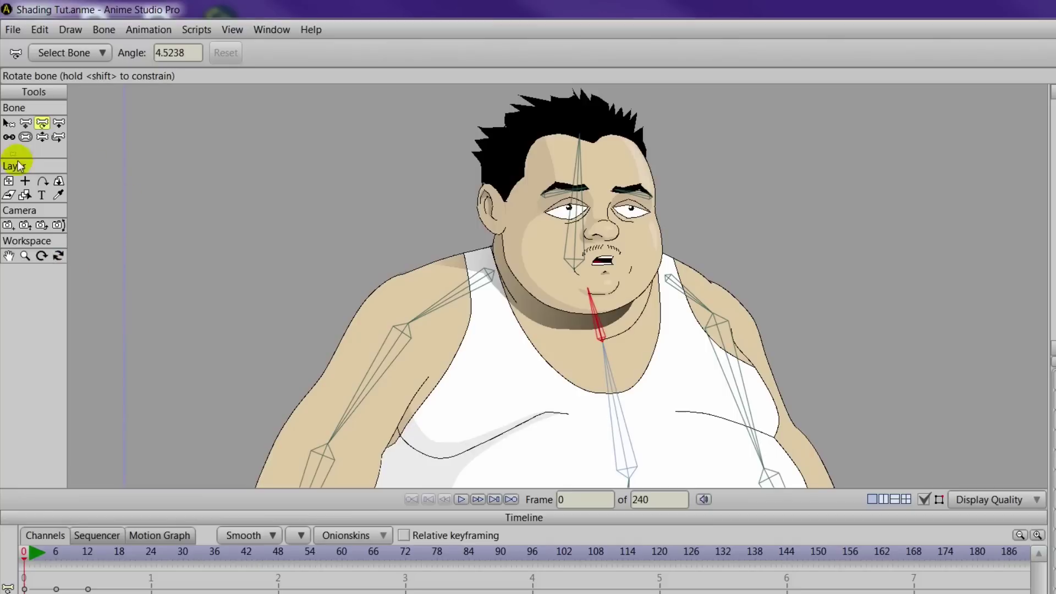
Delete the neck bone's keyframes at frames 6 and 12 from the timeline
click(37, 551)
drag(89, 593, 43, 593)
key(Delete)
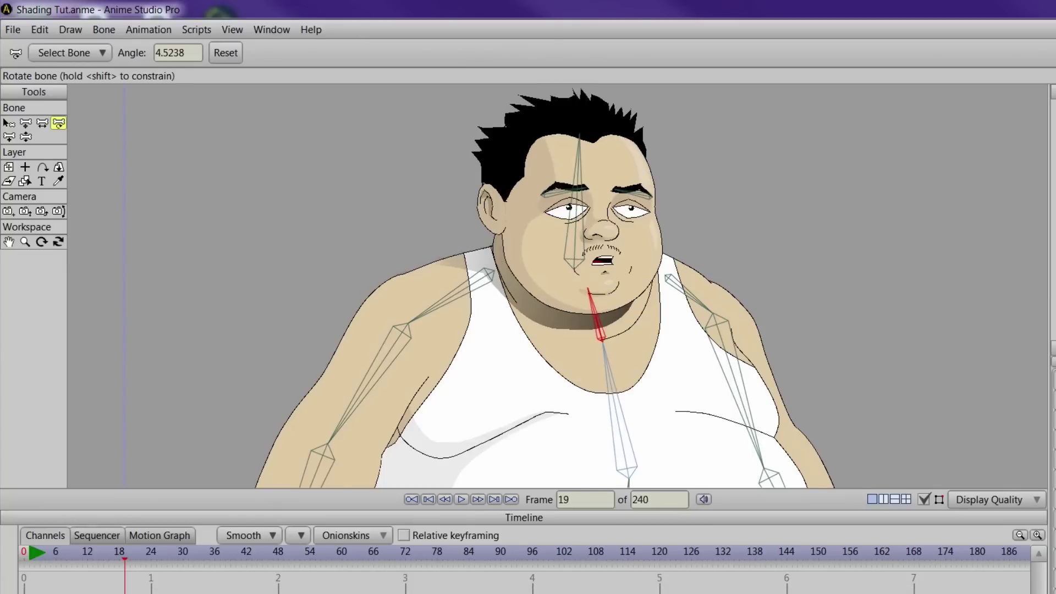
Tilt the head bone backward at frame 15 with Manipulate Bones to key a head pose
drag(28, 550, 69, 567)
click(103, 559)
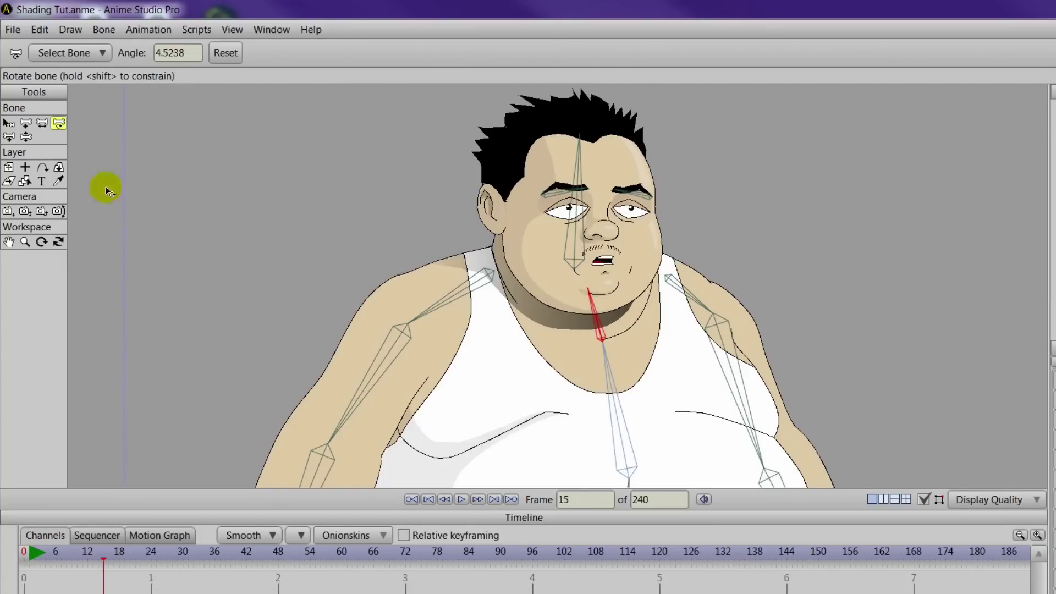
click(26, 136)
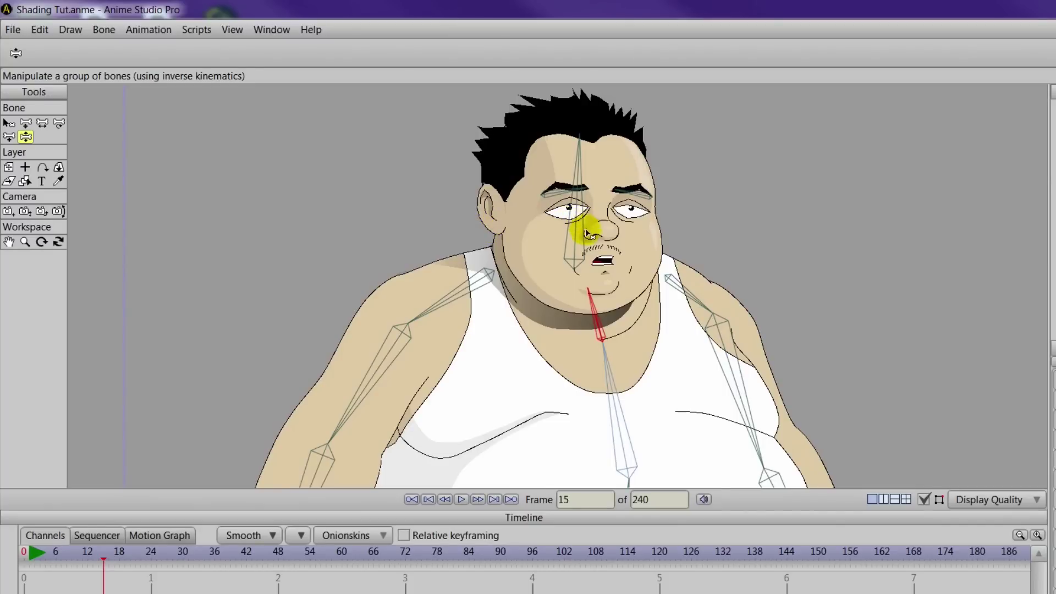
drag(584, 182, 550, 184)
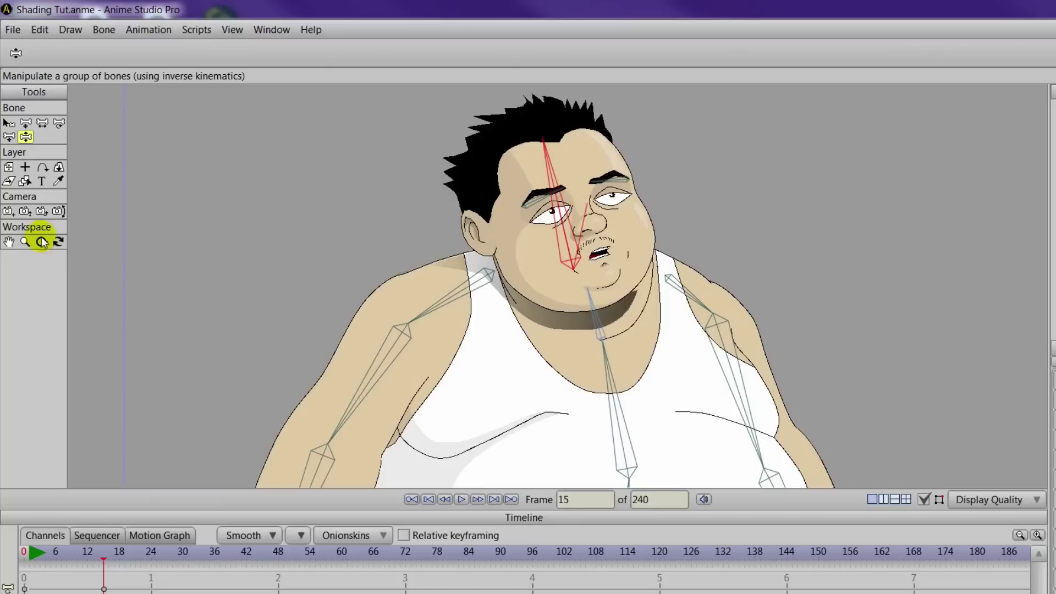
Delete the head pose keyframe at frame 15 and rotate the neck bone there to an angle of 2.5238
drag(124, 584, 101, 593)
key(Delete)
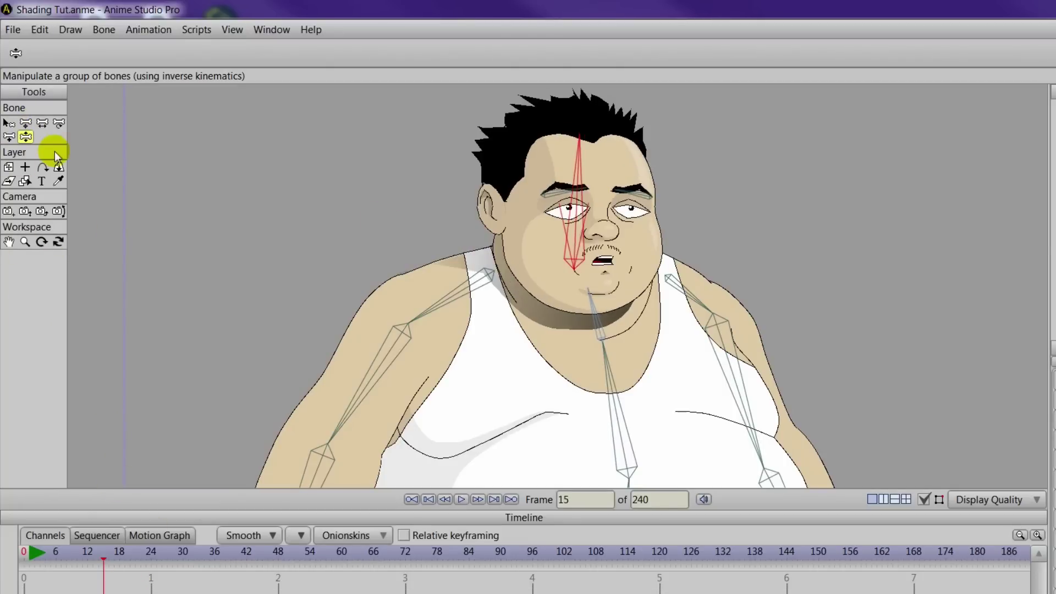
click(59, 124)
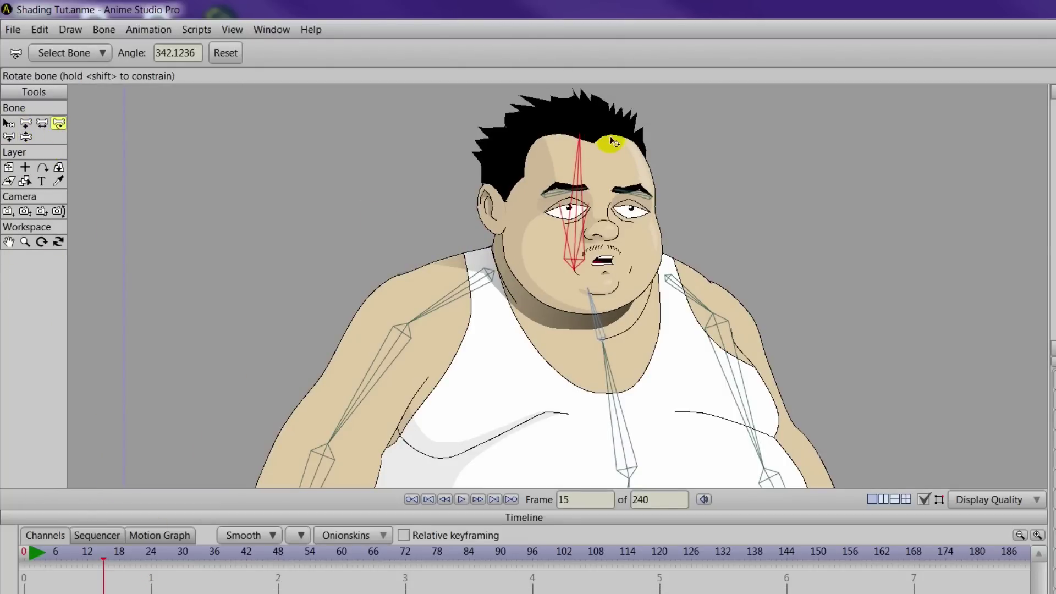
drag(584, 160, 583, 181)
mouse_move(590, 300)
mouse_down()
mouse_move(654, 304)
mouse_move(642, 293)
mouse_move(594, 316)
mouse_up()
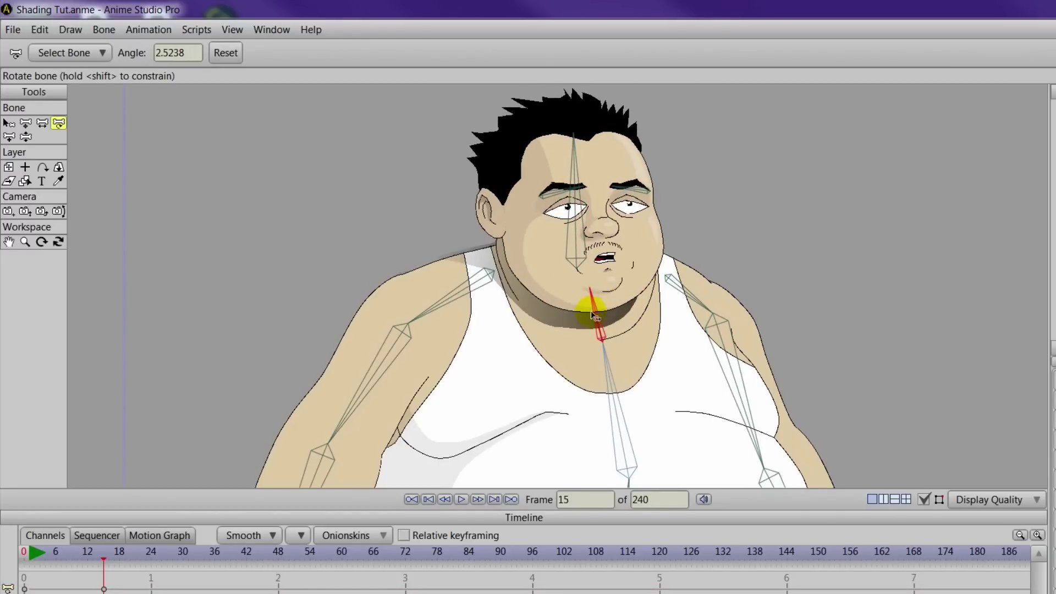
click(108, 580)
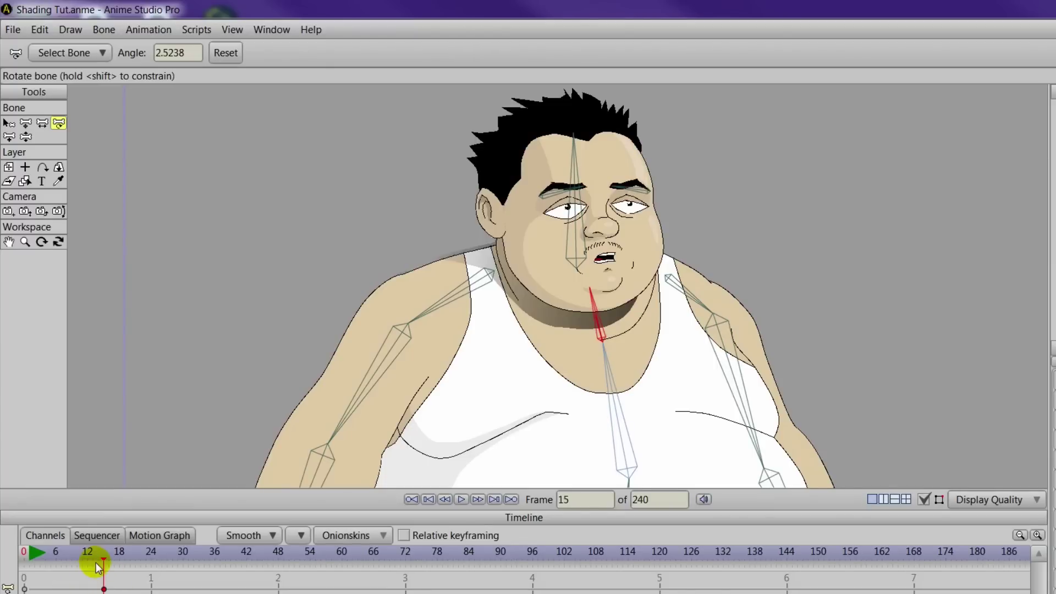
At frame 0, bring up the Actions window and name the neck bone Neck
drag(106, 557, 24, 557)
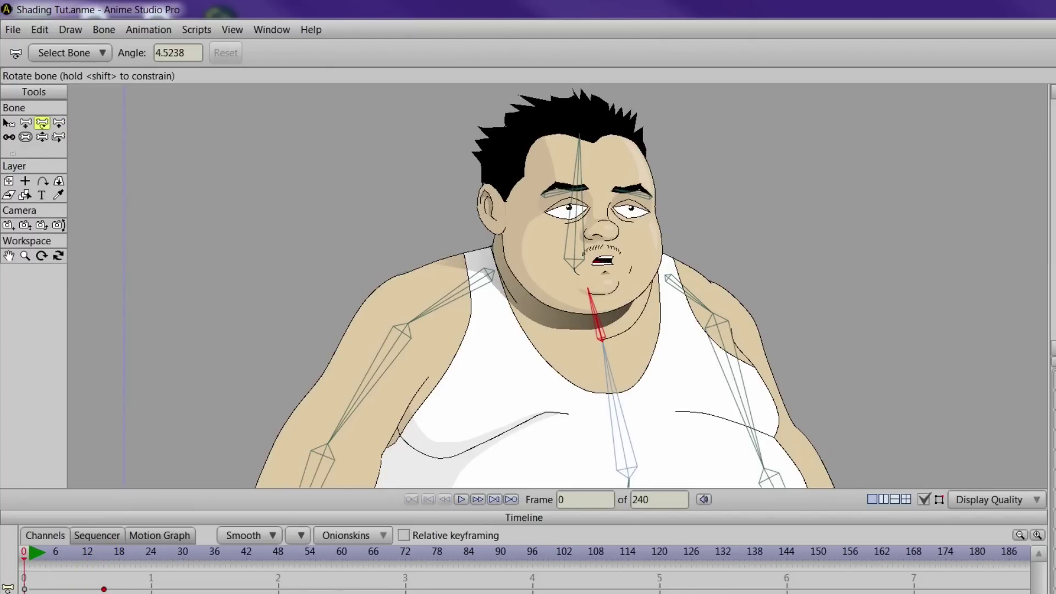
drag(1053, 208, 706, 196)
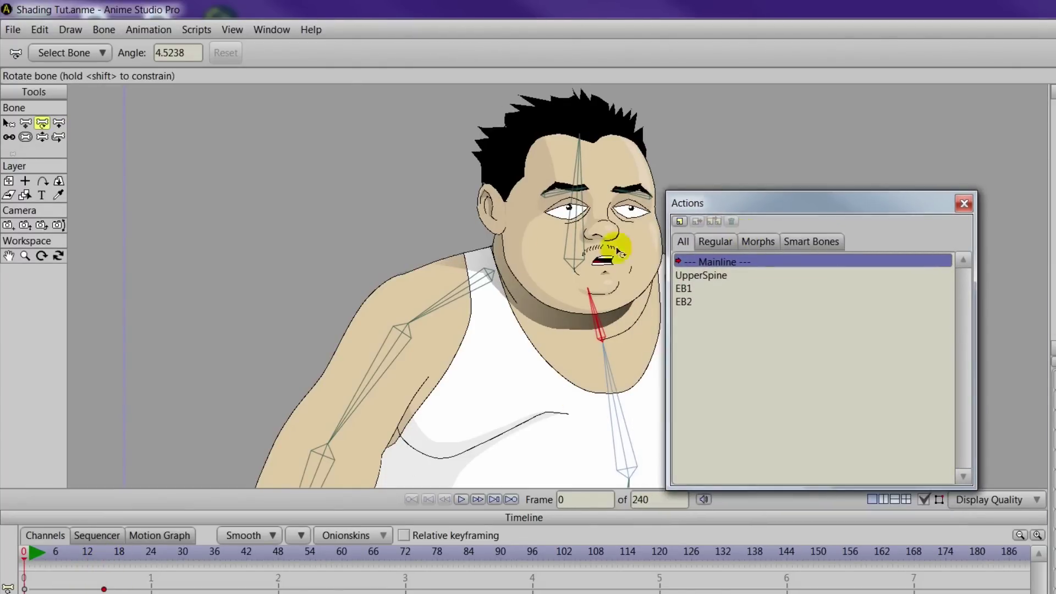
click(8, 122)
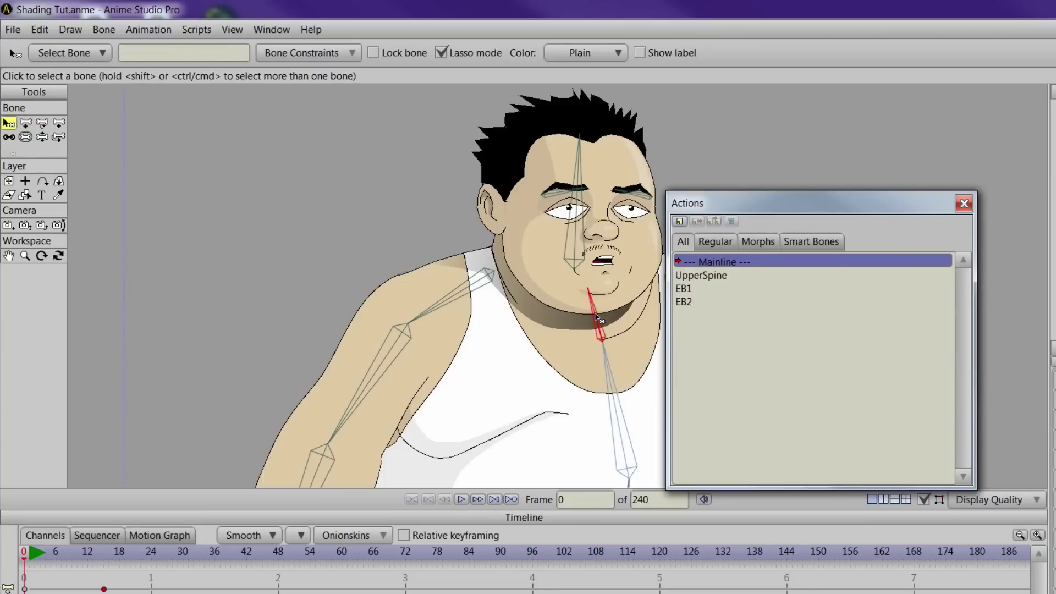
click(168, 56)
text(Necj)
key(BackSpace)
text(k)
key(Return)
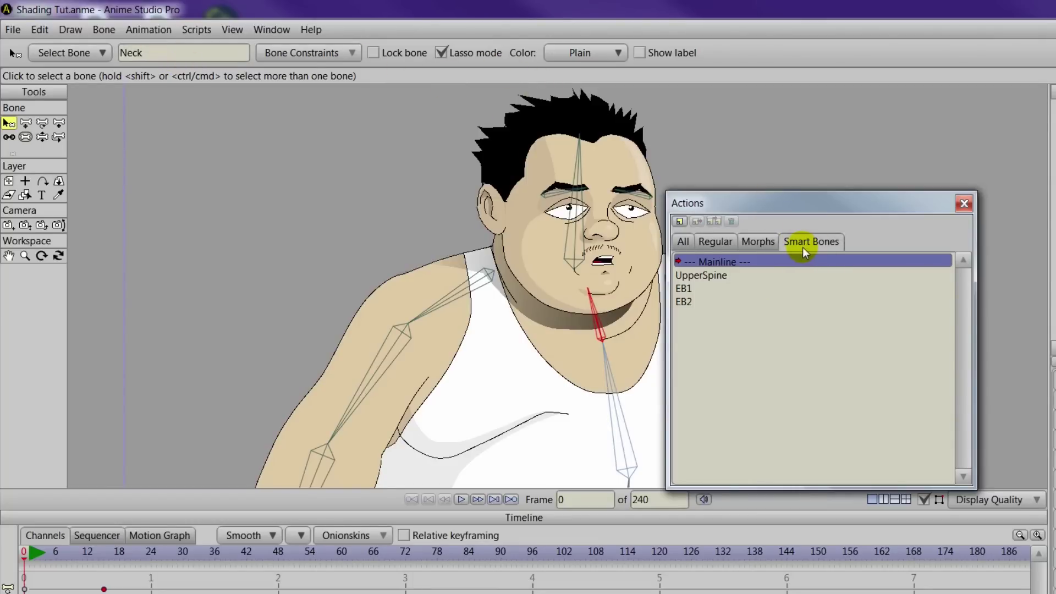
Create a smart bone action named Neck and rotate the neck bone in it to an angle of 2.5238
click(682, 221)
text(Ne)
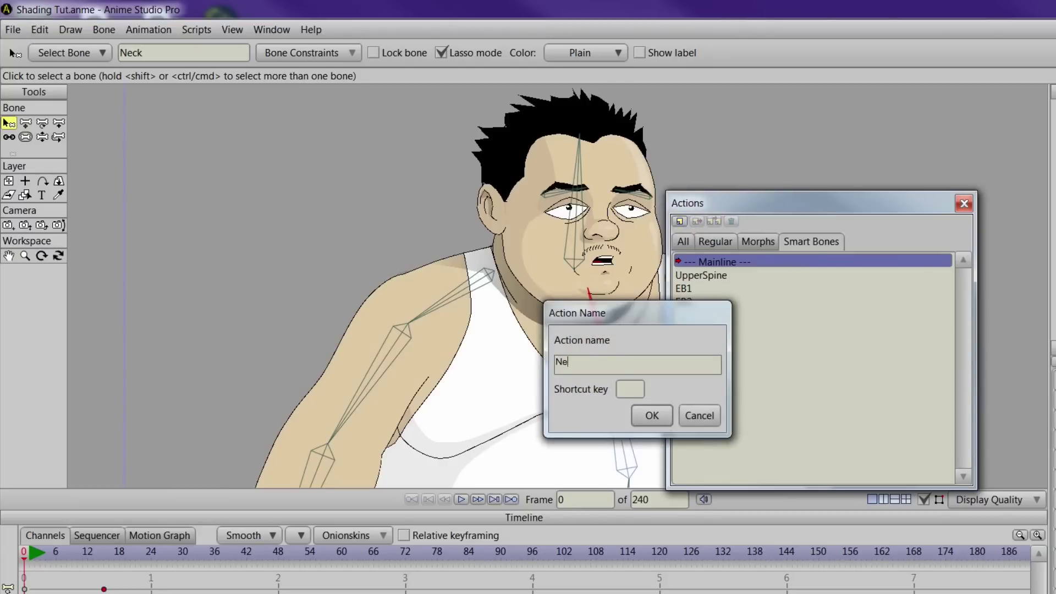
text(ck)
key(Return)
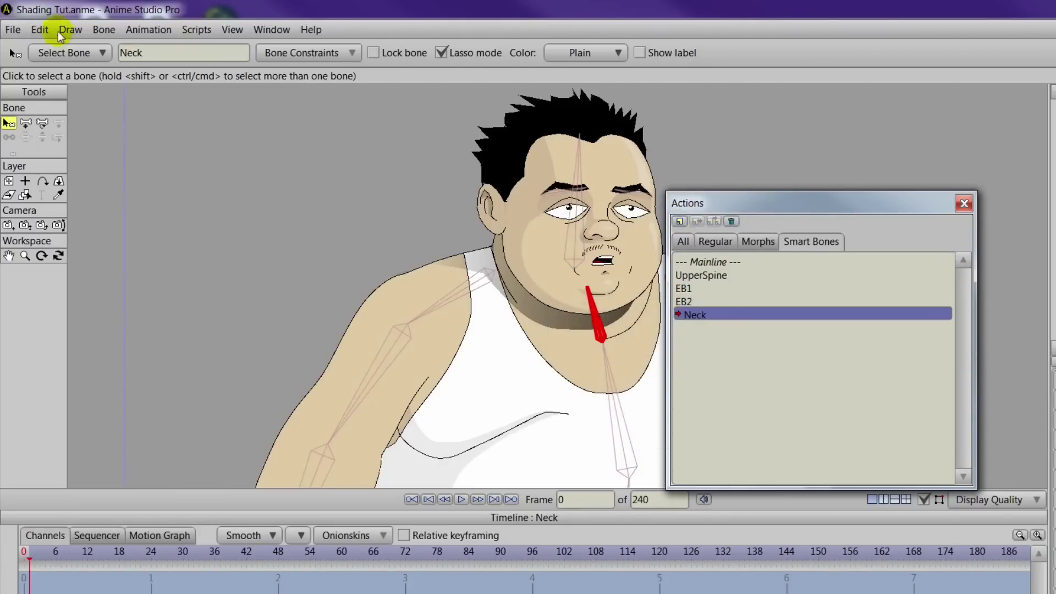
click(43, 123)
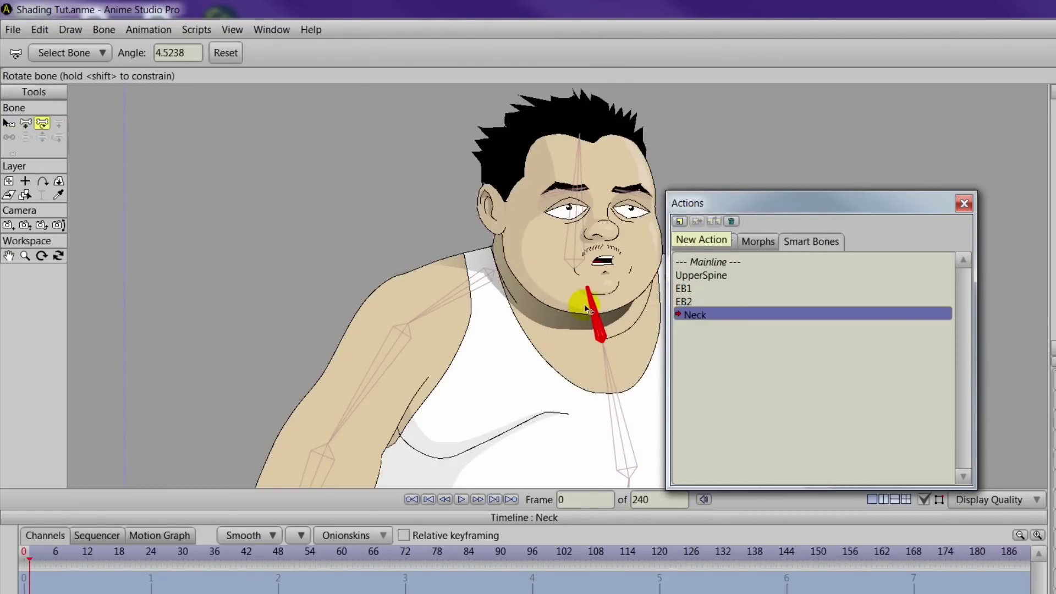
drag(594, 302, 489, 353)
In the Neck action, move the NeckShadow layer's shoulder points so the shadow edge stays within the shoulder outline
scroll(486, 352, up, 5)
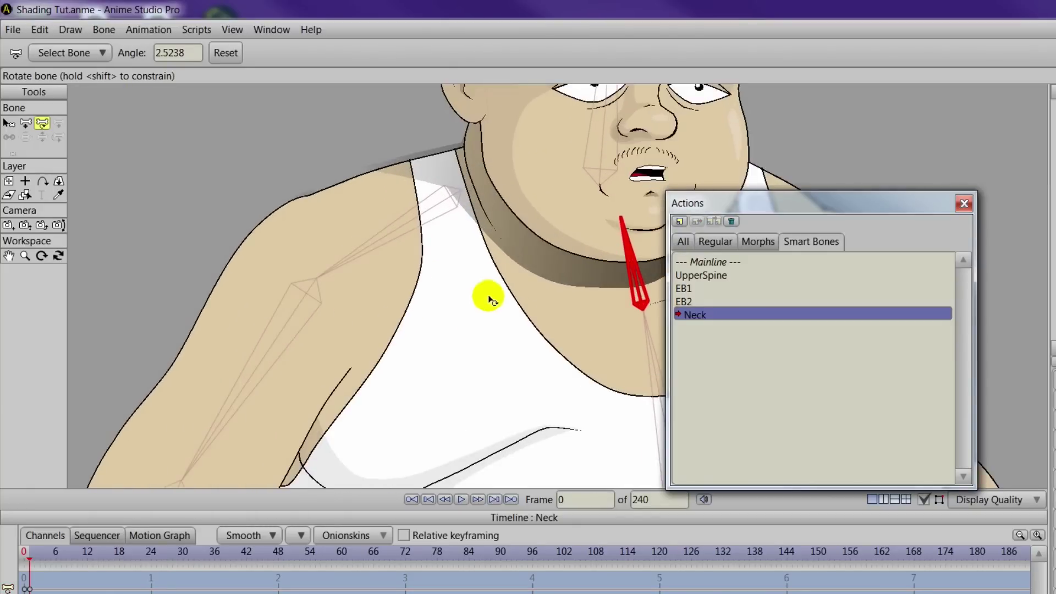
alt+right_click(527, 256)
drag(465, 283, 502, 345)
click(29, 122)
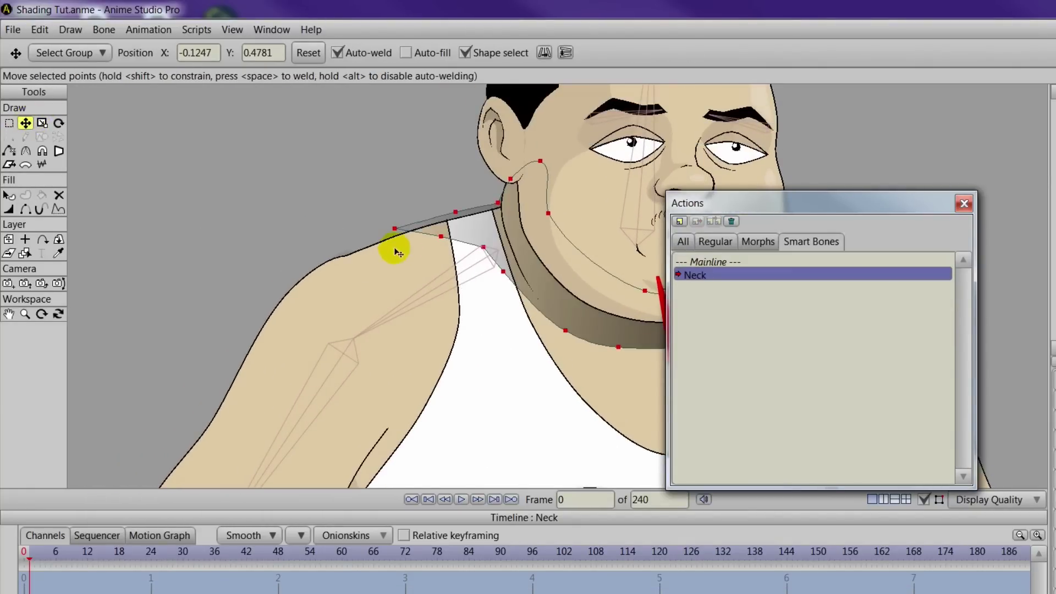
drag(396, 230, 402, 241)
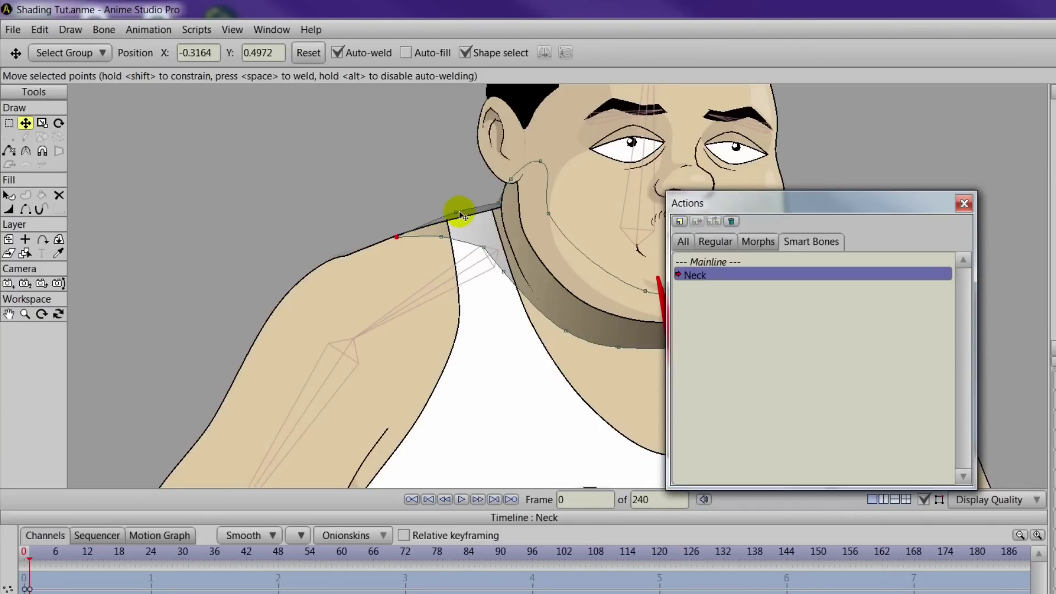
drag(456, 212, 507, 177)
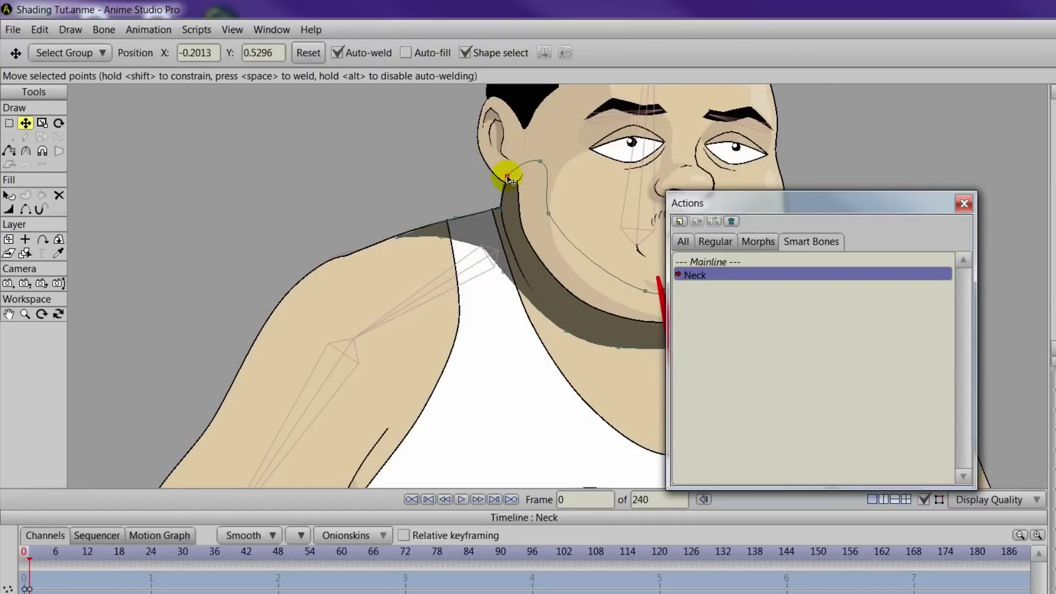
click(396, 238)
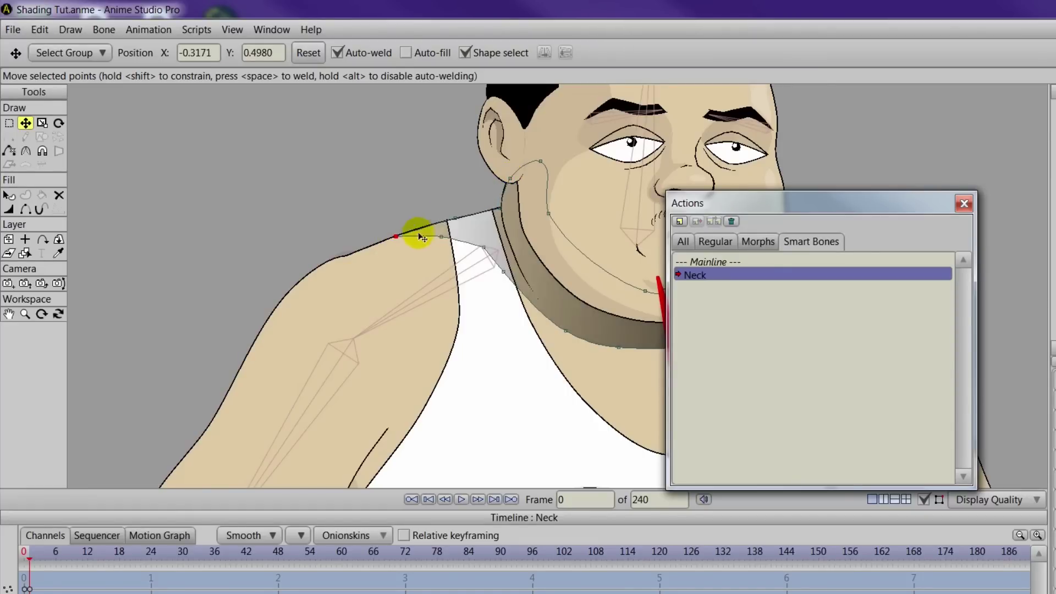
click(440, 238)
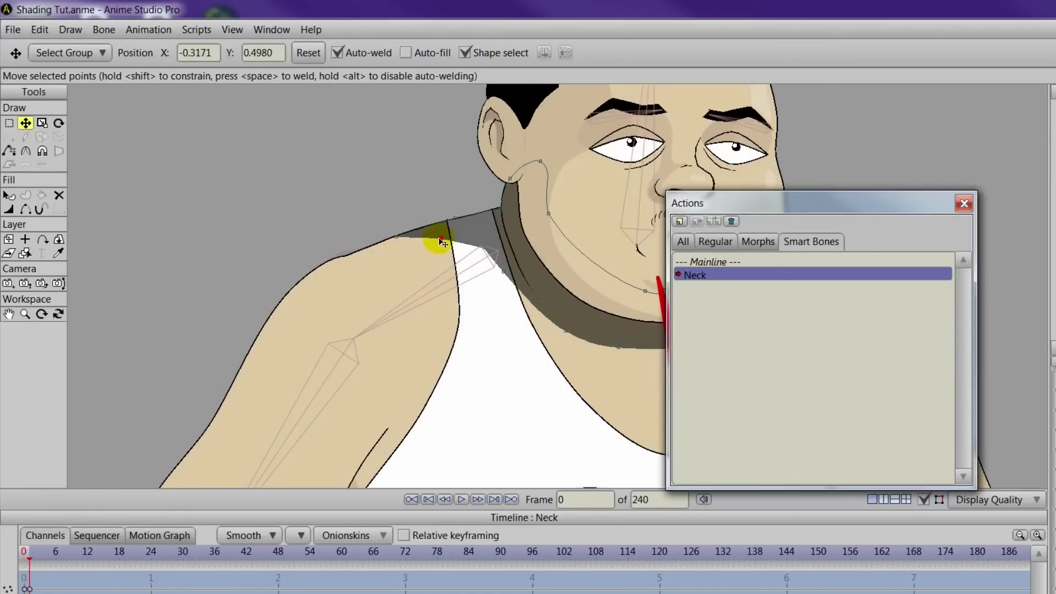
click(481, 249)
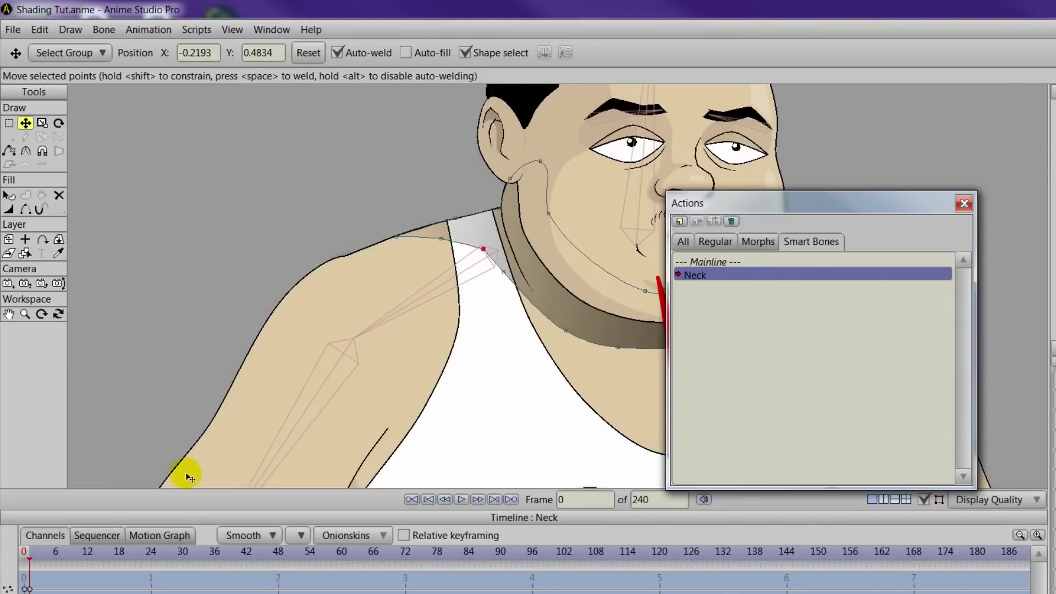
drag(28, 556, 25, 562)
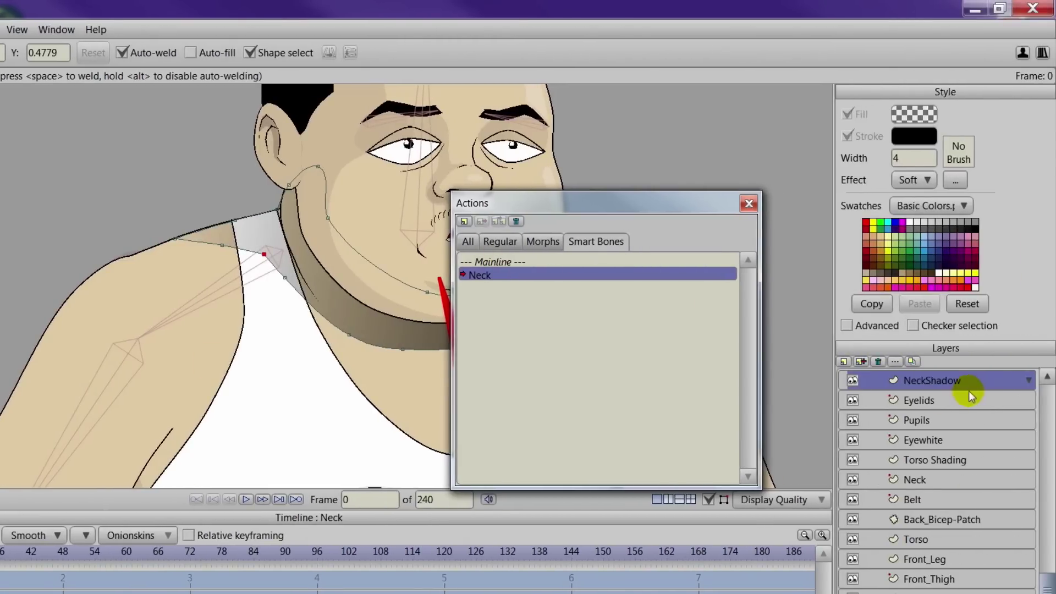
On the Marley bone layer, create a second action named Neck 2 and rotate the neck bone to an angle of 5.0239
scroll(1044, 393, down, 5)
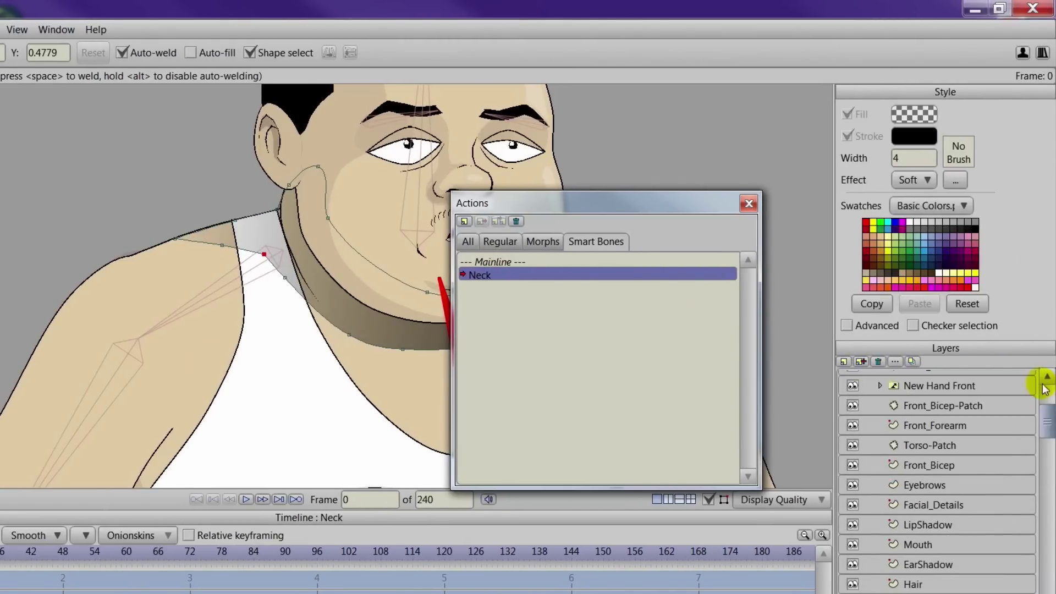
scroll(1048, 395, up, 2)
click(966, 385)
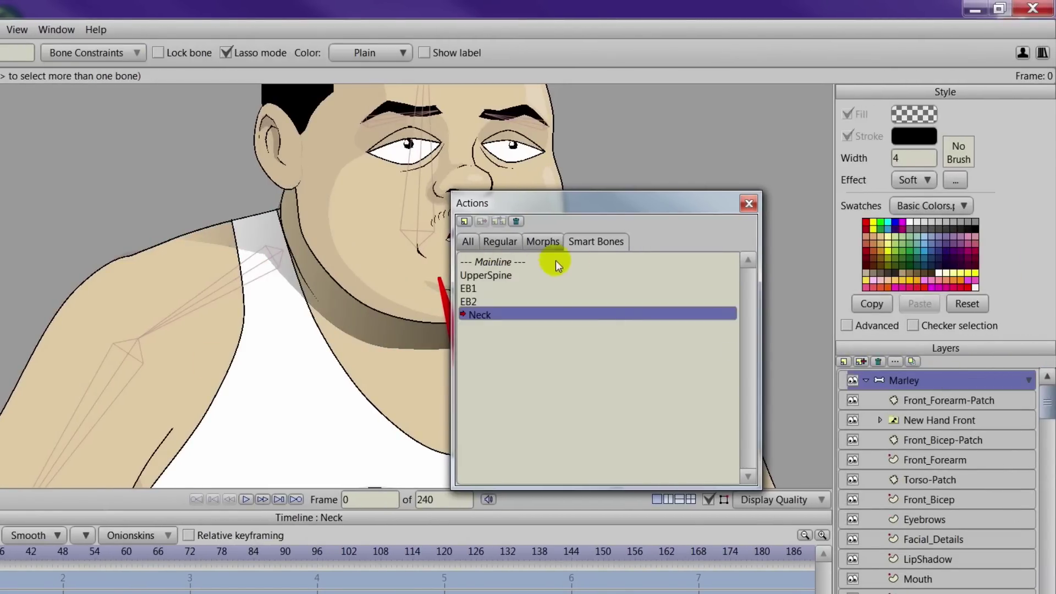
click(496, 262)
click(464, 221)
text(Neck 2)
key(Return)
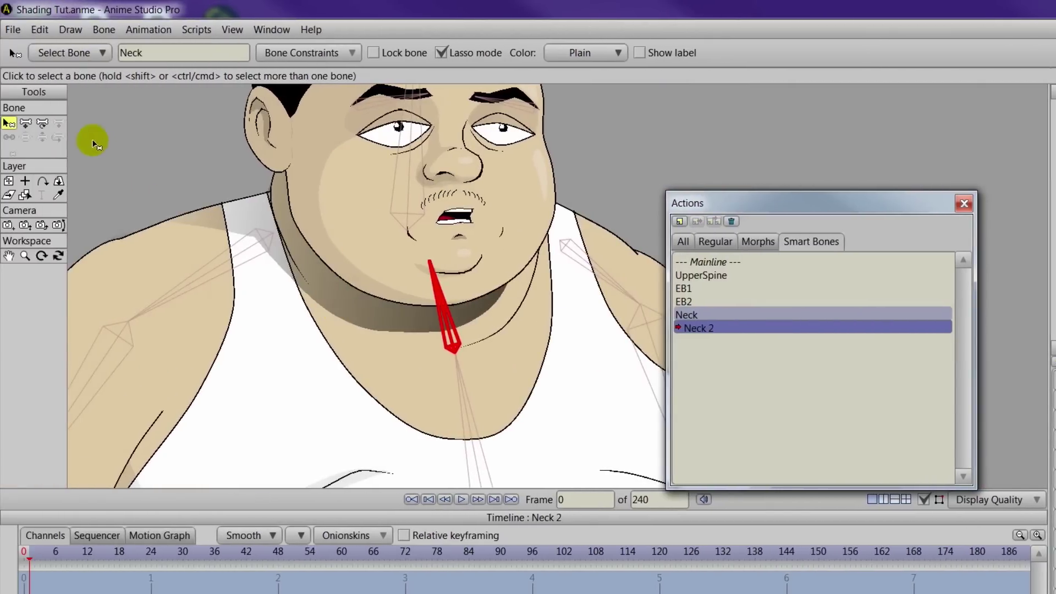
click(42, 123)
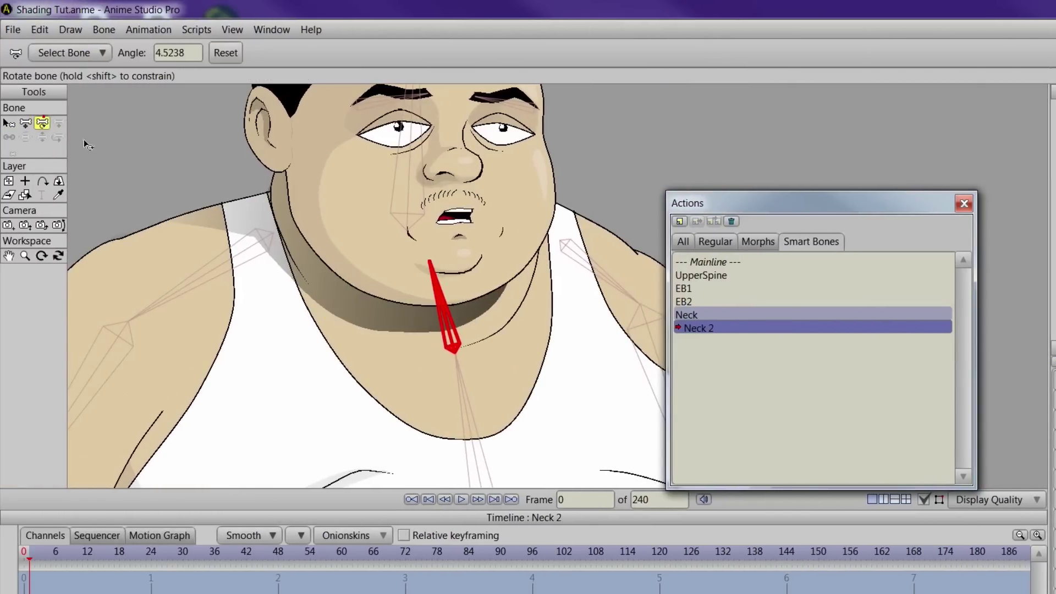
drag(425, 264, 319, 281)
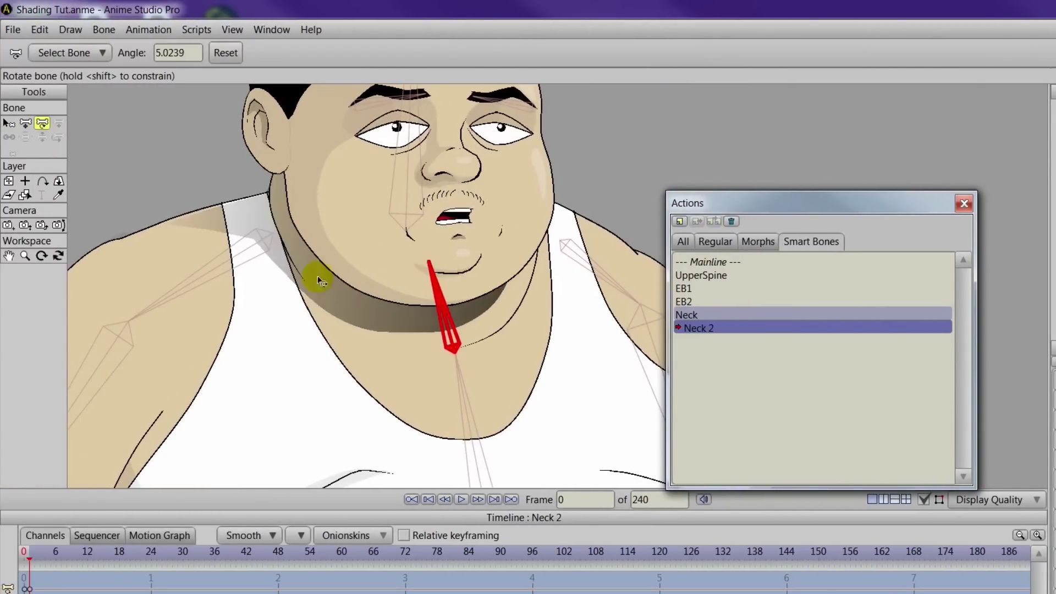
In the Neck 2 action, nudge the NeckShadow layer's outer shoulder points to line up with the shoulder outline
ctrl+alt+click(241, 226)
click(26, 123)
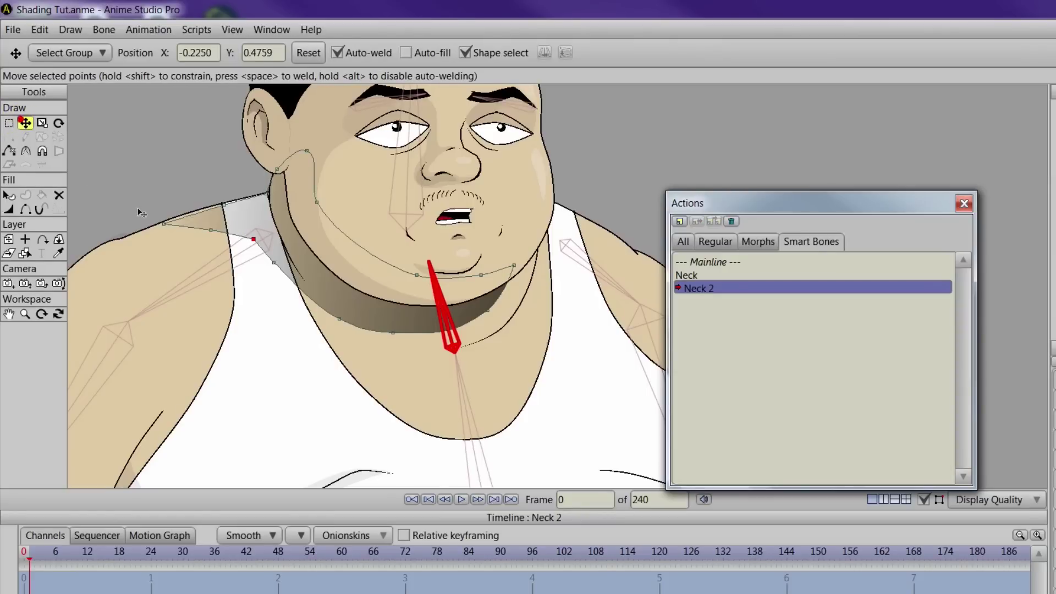
drag(164, 226, 161, 223)
drag(223, 205, 268, 193)
drag(162, 222, 161, 222)
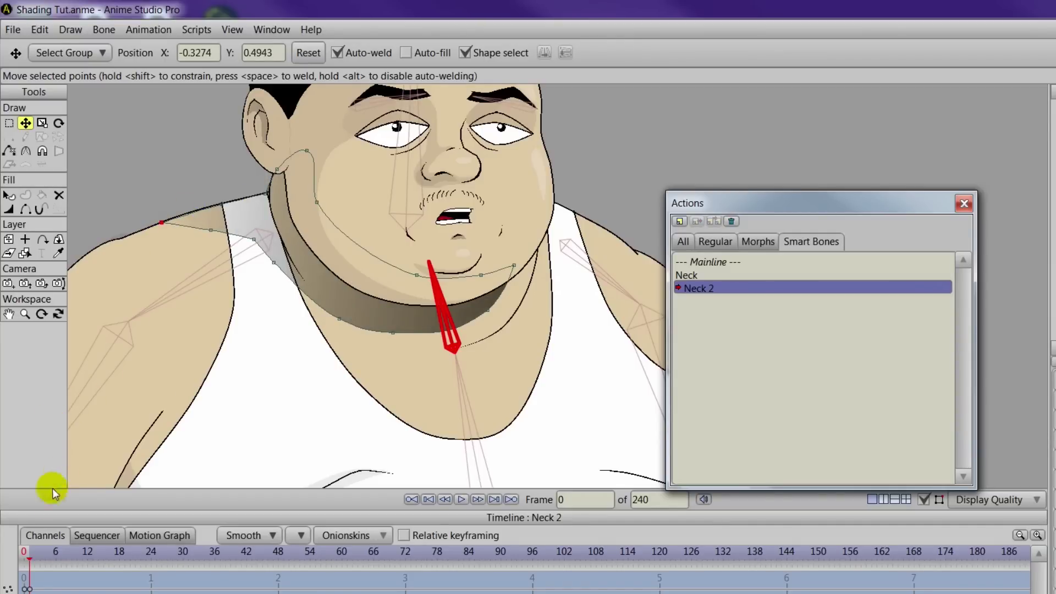
Return the Marley bone layer to the mainline and test the head tilt with Manipulate Bones at frame 0
click(717, 262)
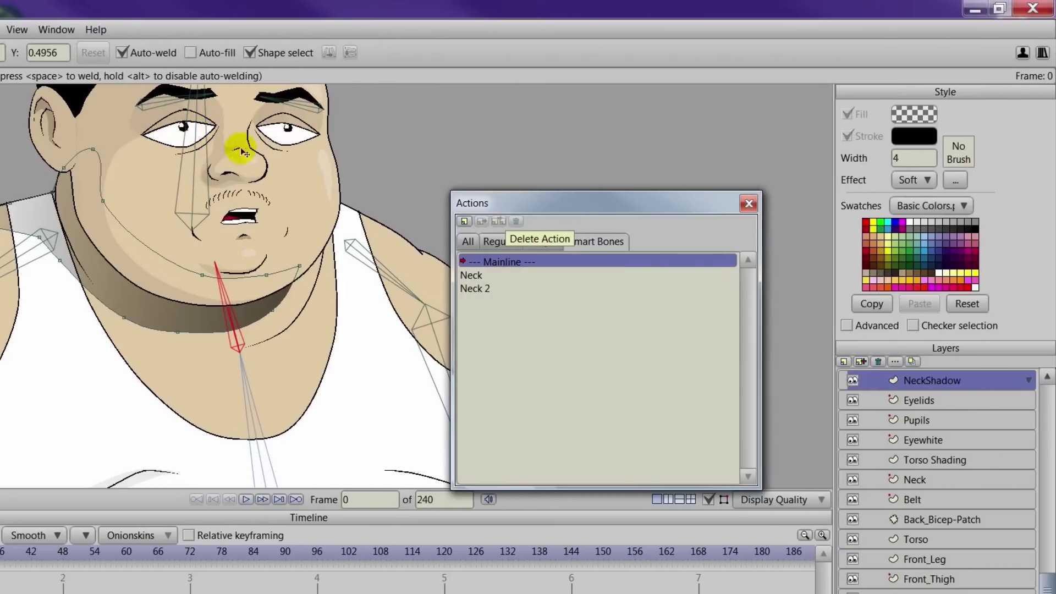
click(1050, 401)
click(1018, 380)
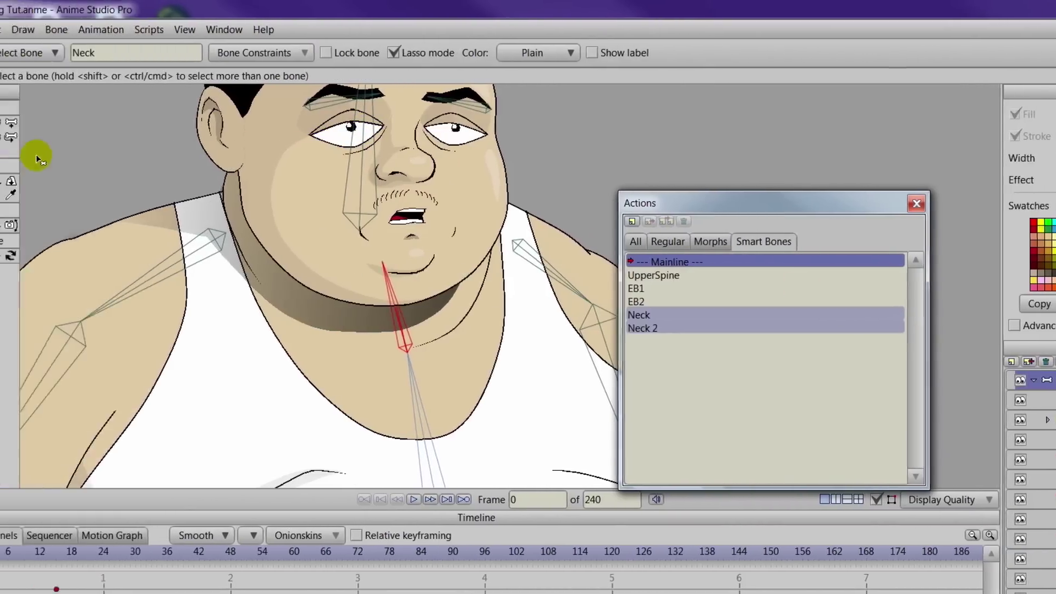
click(41, 137)
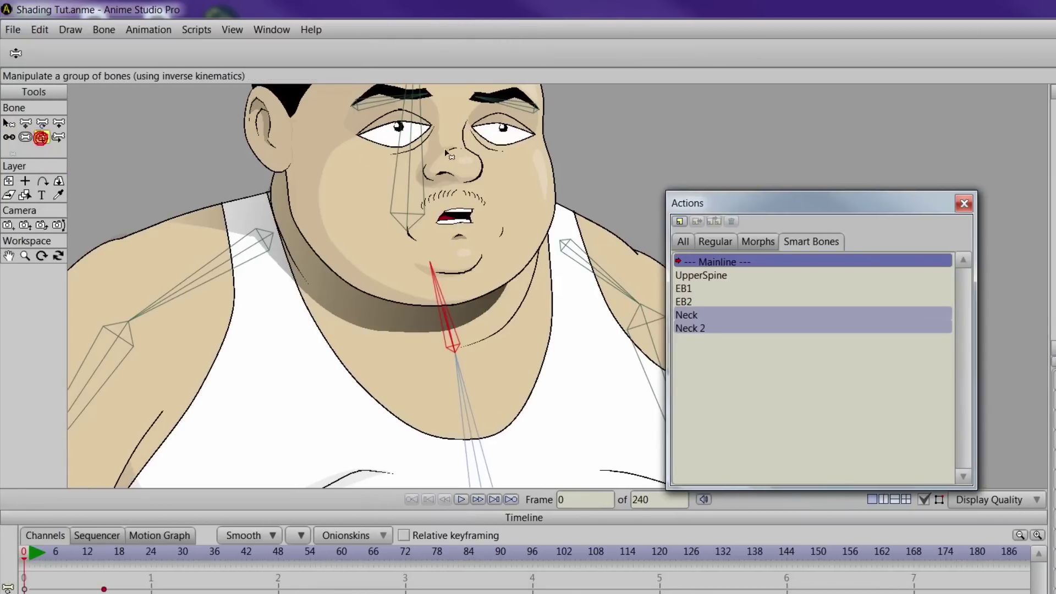
drag(428, 145, 457, 163)
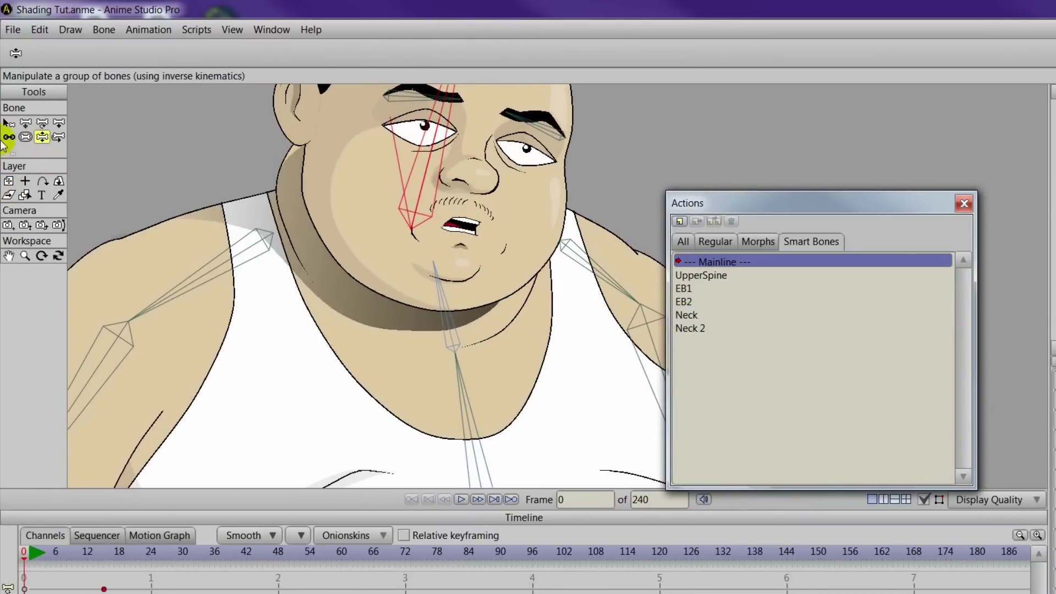
click(15, 122)
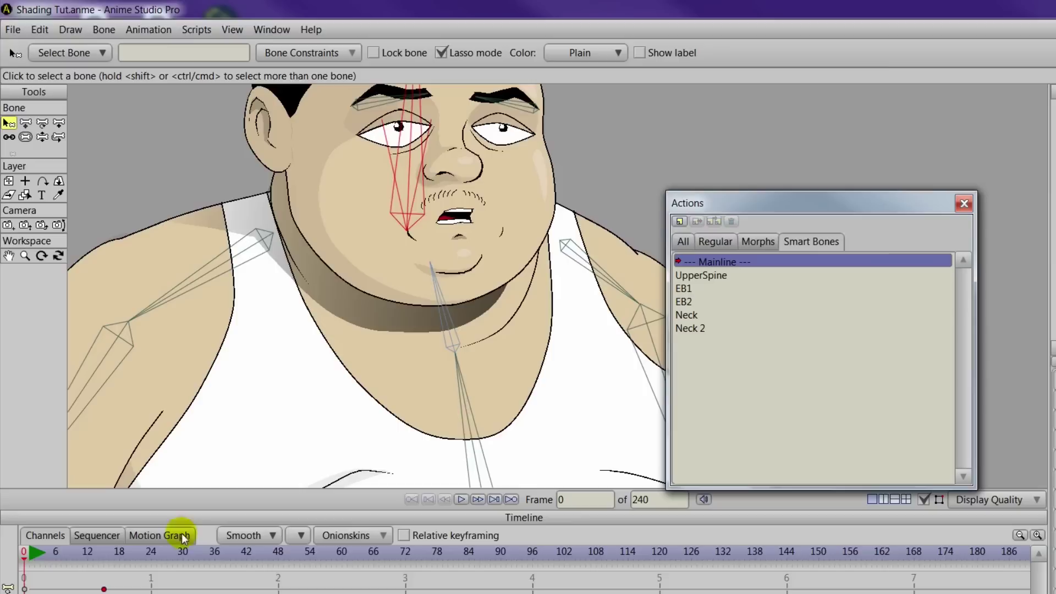
Key a tilted head pose at frame 28 with Manipulate Bones, check the neck bone's rotation, and return to frame 0
drag(44, 557, 172, 557)
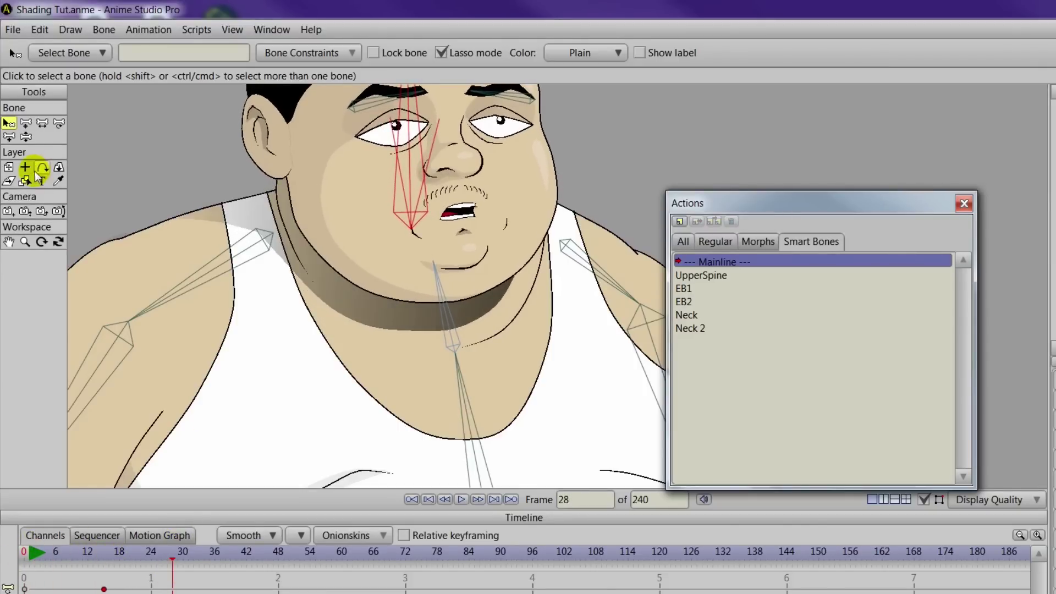
click(59, 122)
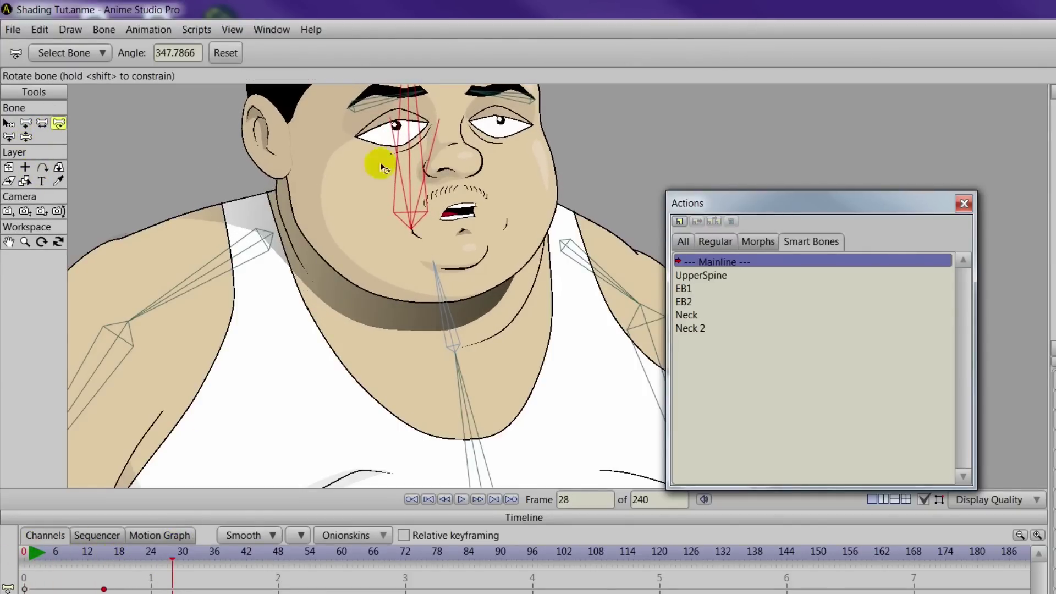
click(25, 136)
mouse_move(401, 130)
mouse_down()
mouse_move(397, 122)
mouse_move(450, 291)
mouse_up()
click(59, 123)
click(450, 292)
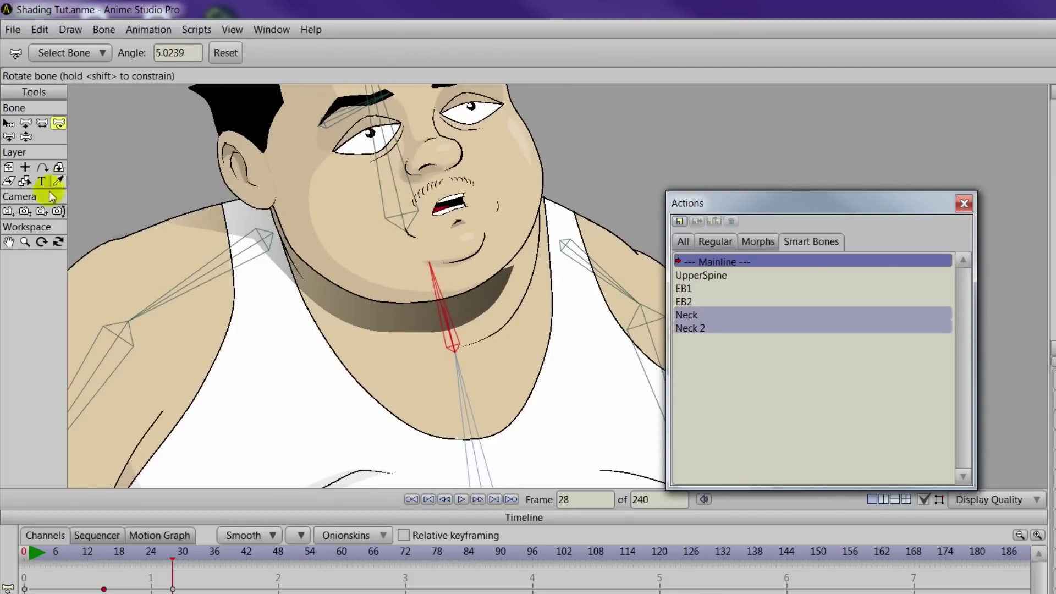
drag(172, 559, 24, 559)
scroll(316, 451, down, 4)
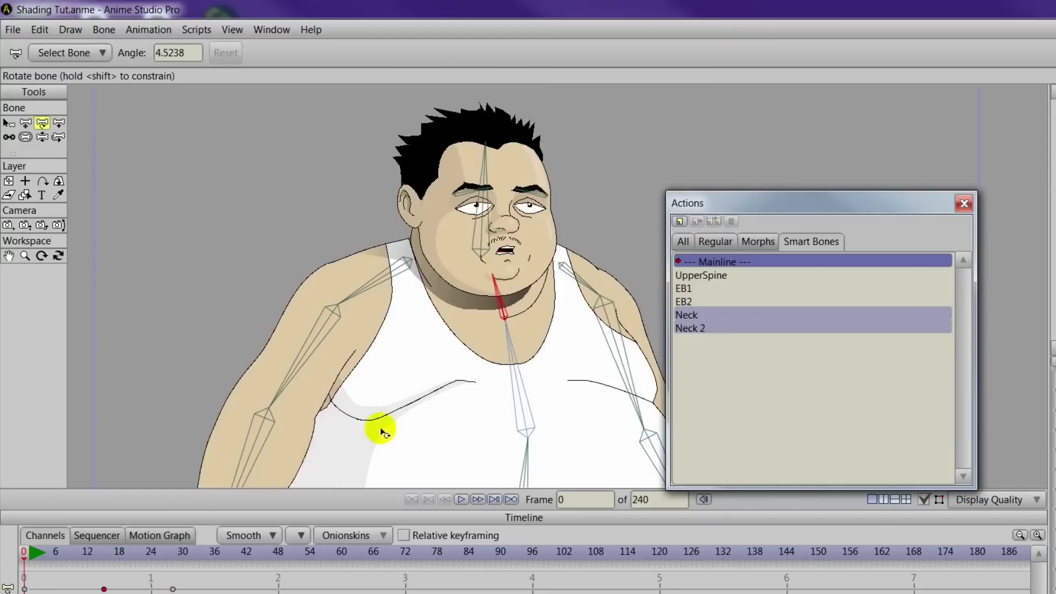
Test the shading at frame 0 with Manipulate Bones by tilting the head, swinging the forearm outward and shifting the torso
drag(369, 391, 287, 348)
scroll(288, 348, down, 1)
click(43, 136)
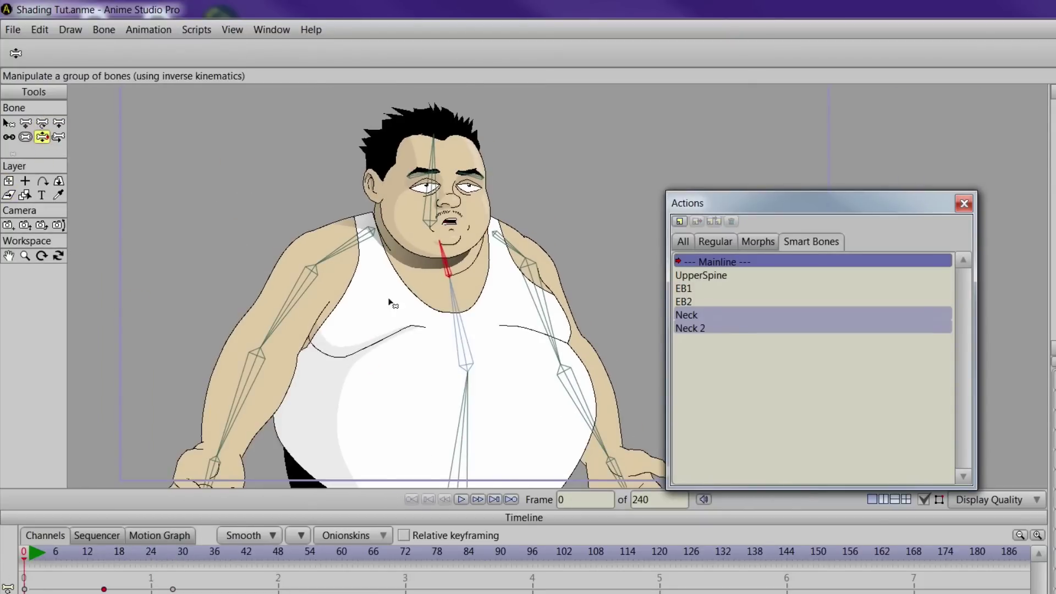
drag(439, 137, 426, 137)
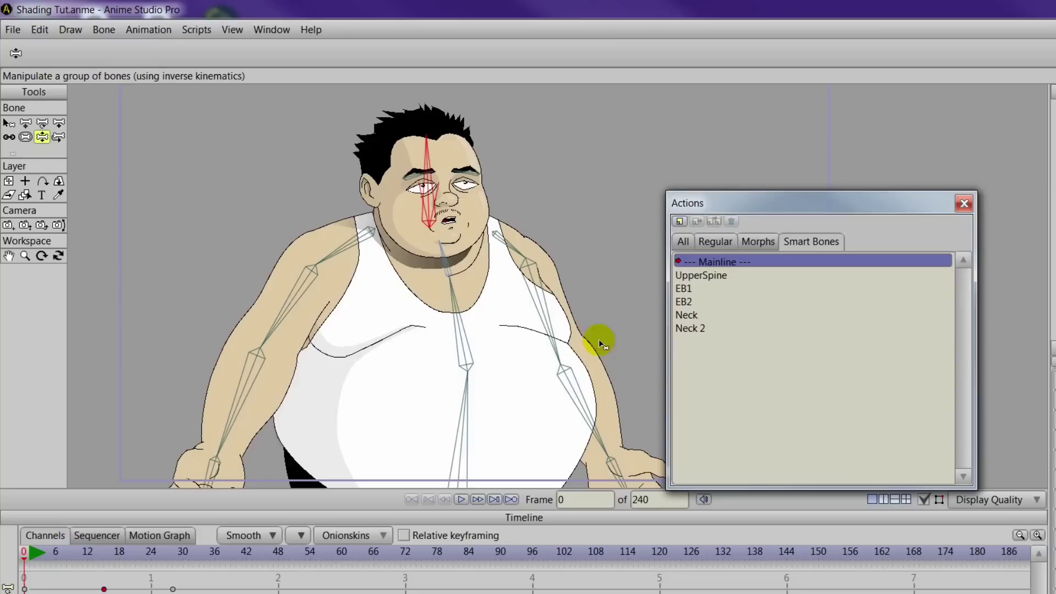
drag(541, 329, 644, 372)
drag(440, 303, 412, 223)
drag(405, 156, 419, 154)
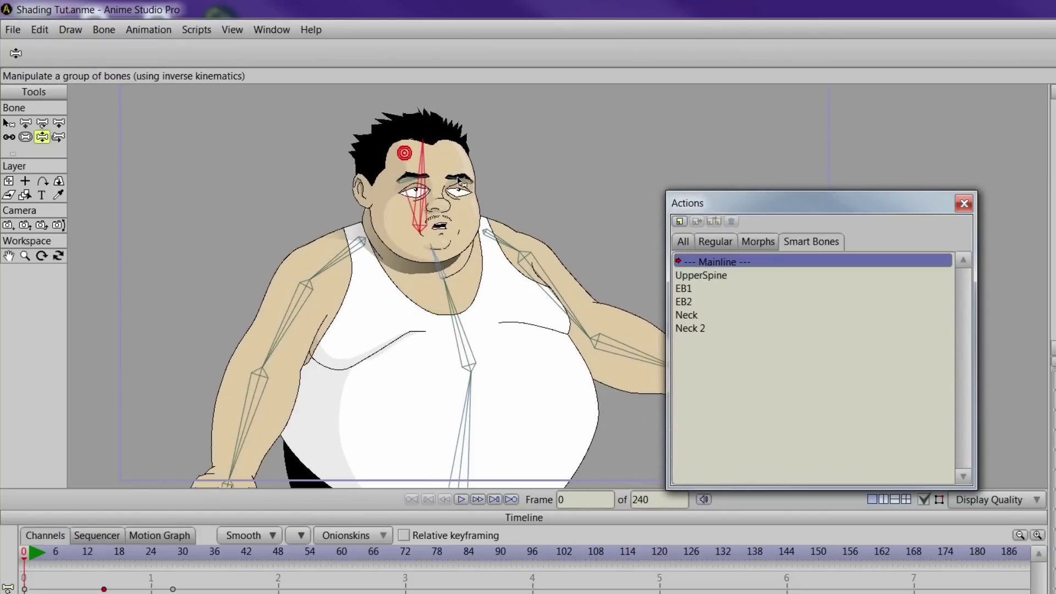
Reposition both eyebrow bones with Manipulate Bones to change the character's facial expression
scroll(490, 226, up, 2)
drag(490, 226, 583, 365)
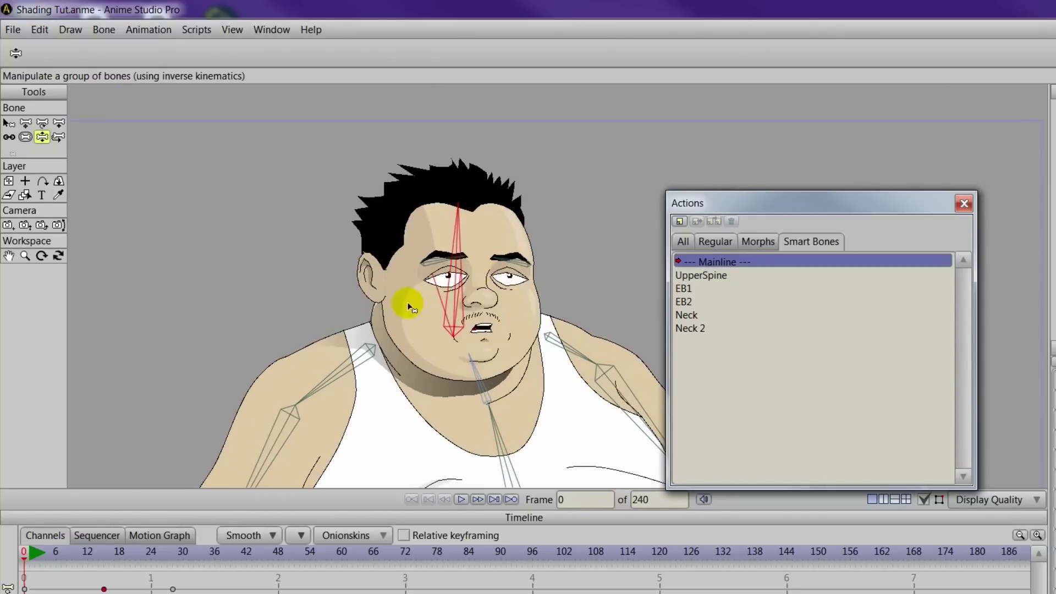
click(499, 245)
drag(457, 258, 477, 271)
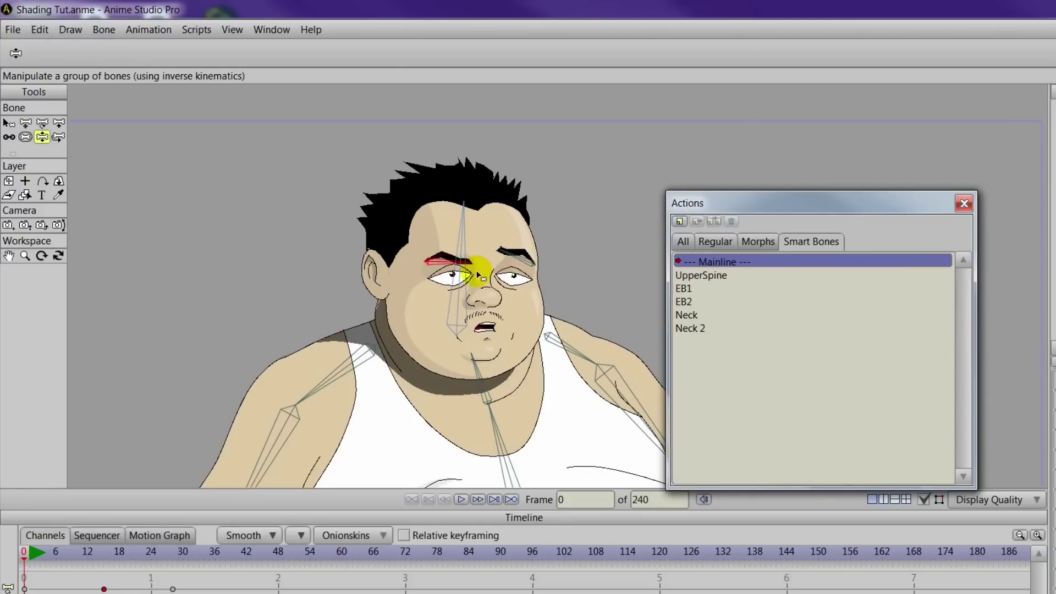
click(509, 254)
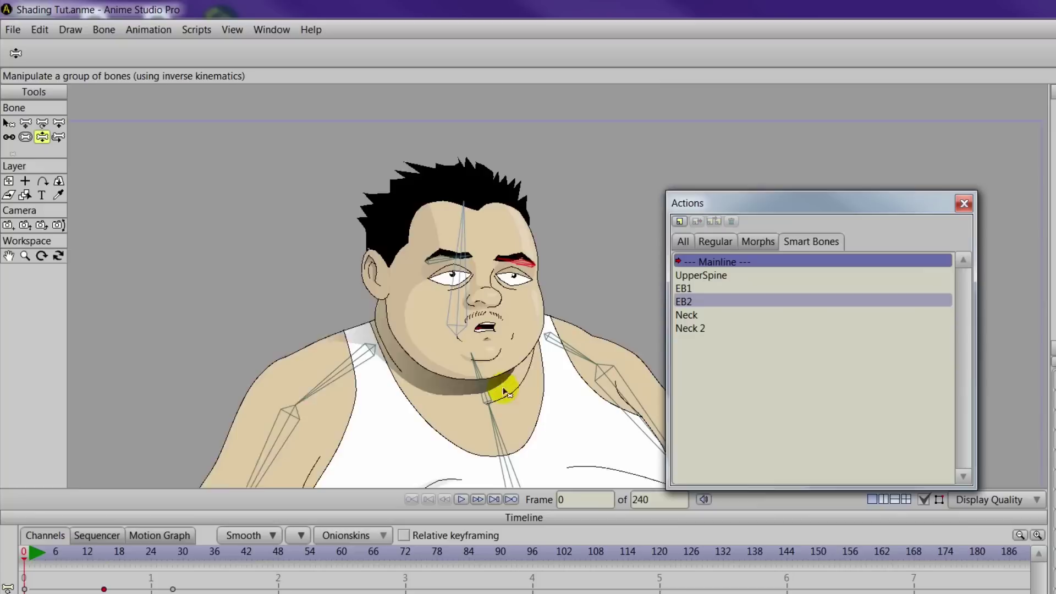
Hide the bone overlay to examine the face and neck shading up close
drag(500, 381, 499, 334)
scroll(499, 335, up, 2)
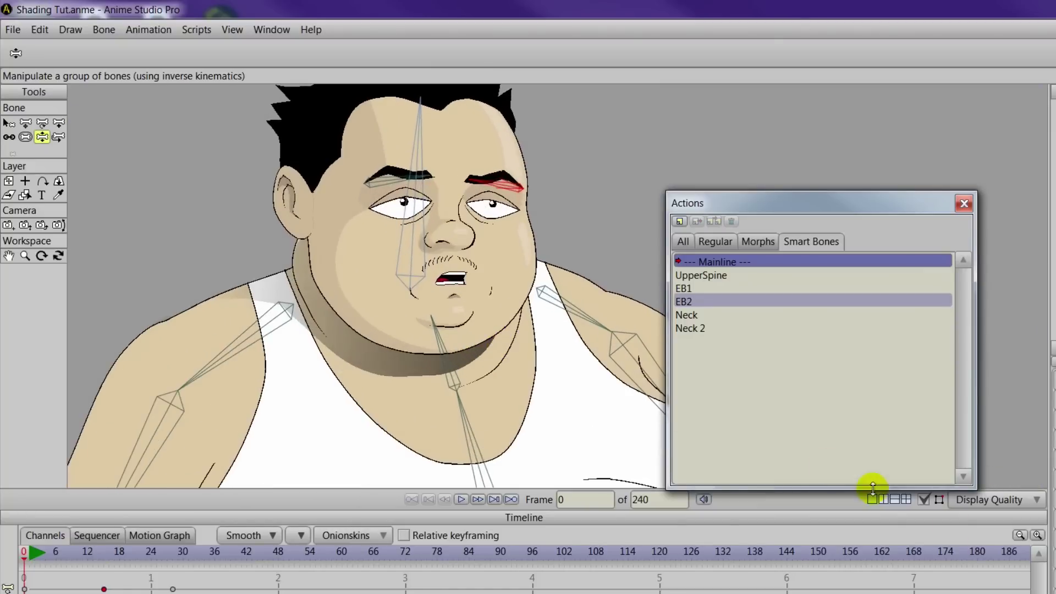
click(924, 501)
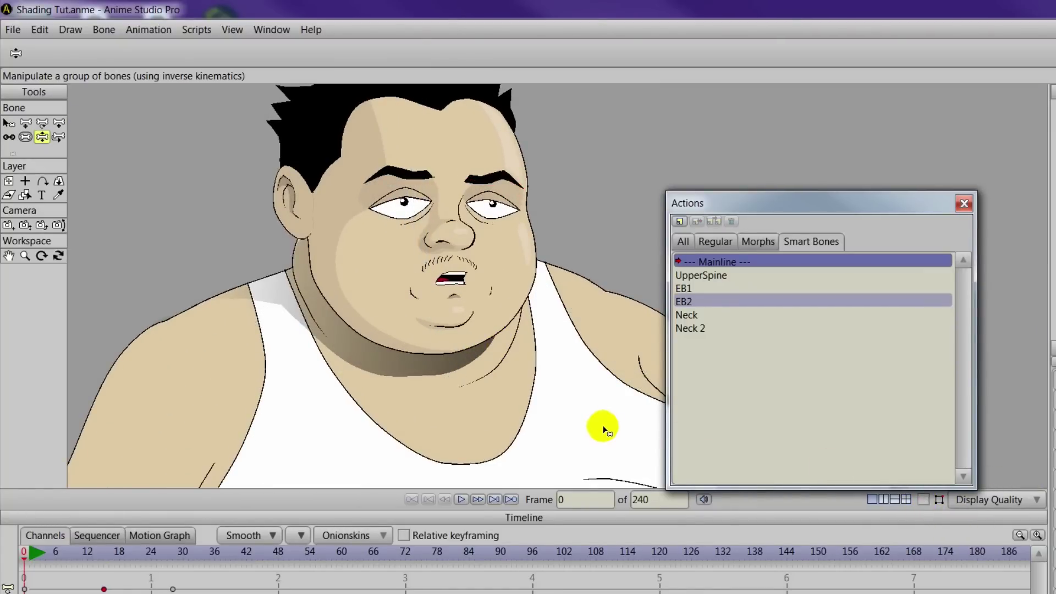